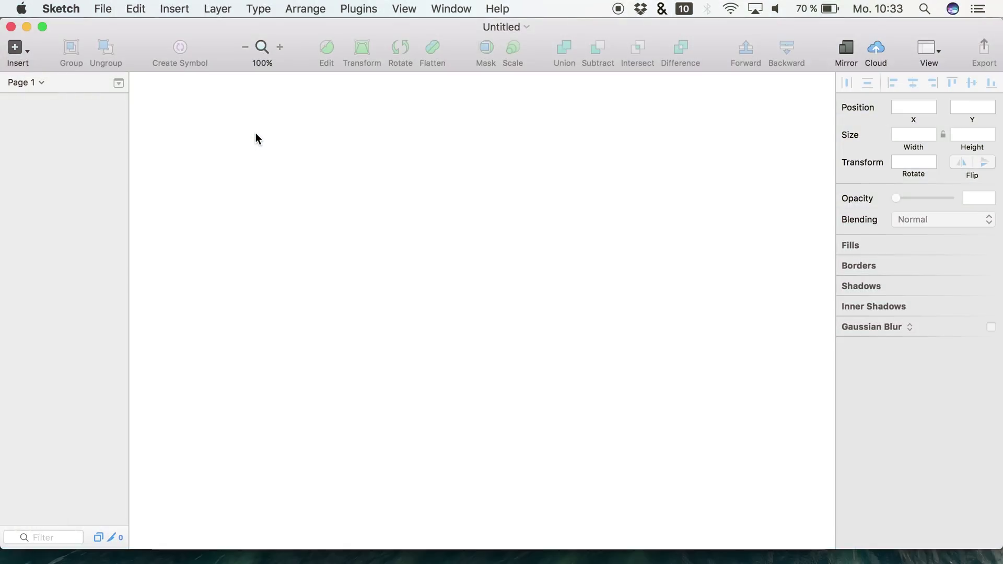
Add a 375×667 iPhone 7 artboard to the page and fit it in view
key("a")
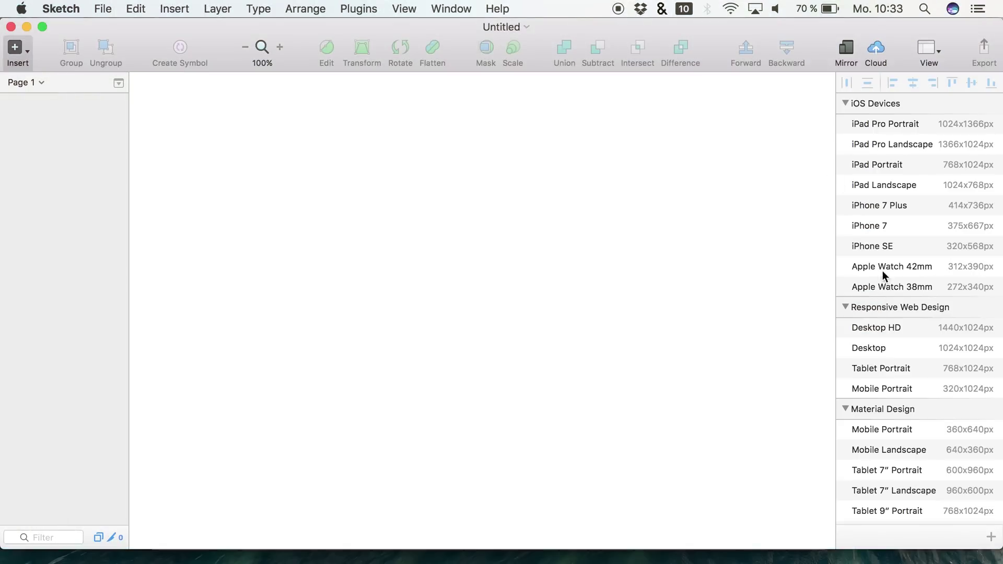
left_click(872, 225)
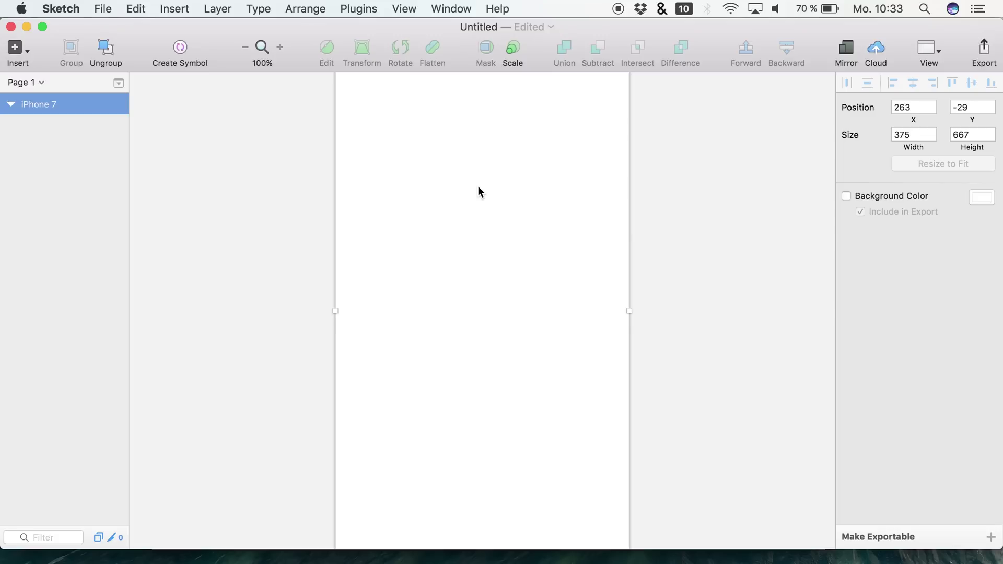
key("super+1")
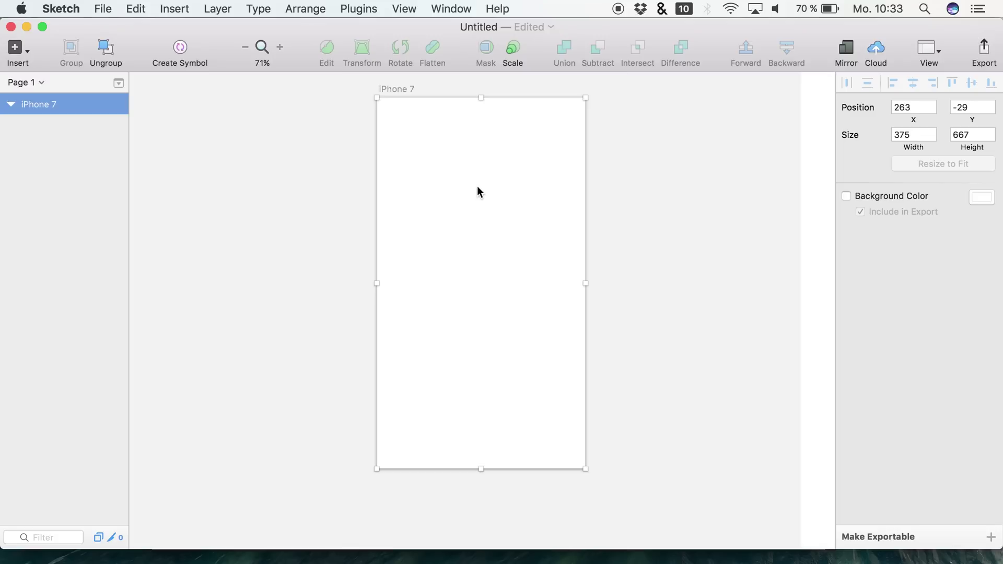
left_click(11, 104)
scroll(507, 225, "up", 1)
scroll(507, 224, "left", 1)
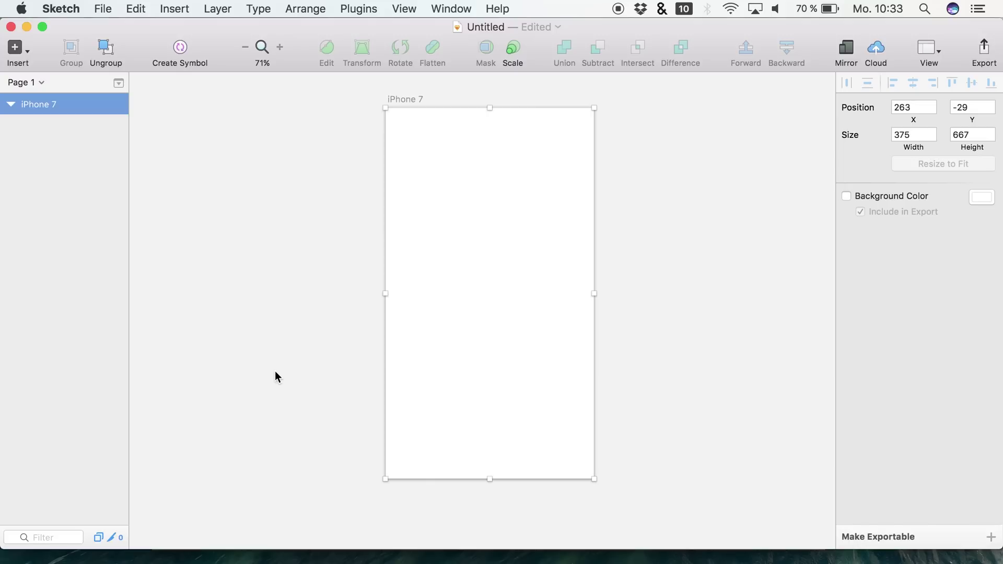
scroll(463, 289, "up", 1)
scroll(463, 289, "right", 1)
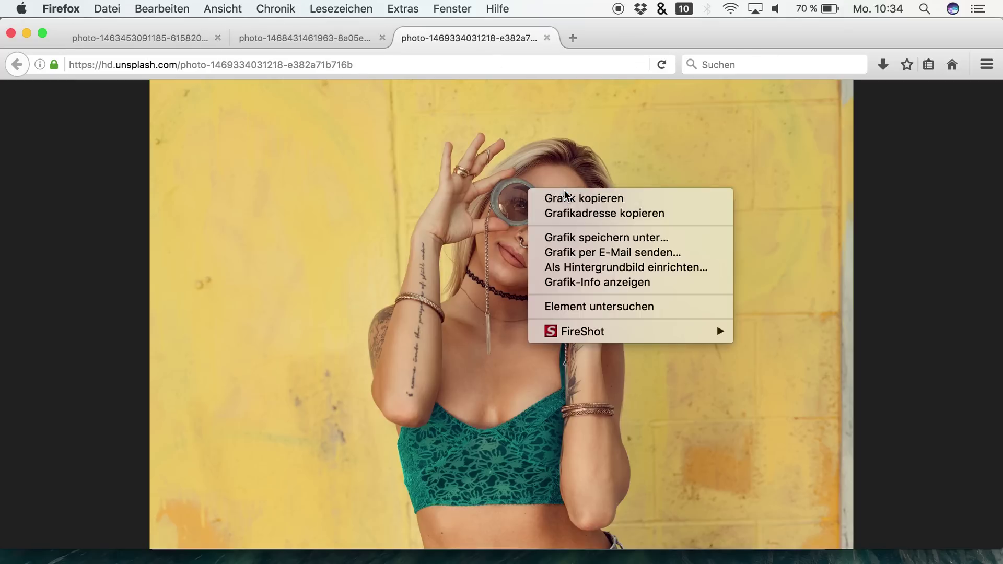
Copy the Unsplash photo of the woman in round sunglasses to the clipboard
left_click(564, 196)
Paste the photo into the artboard, set it to width 2000 and height 500, and centre it
left_click(567, 558)
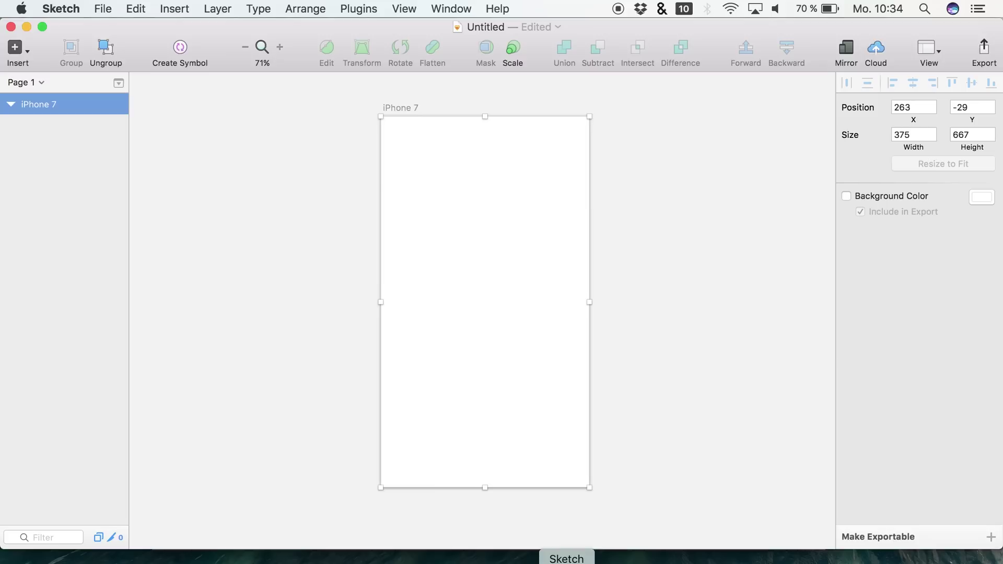
key("super+v")
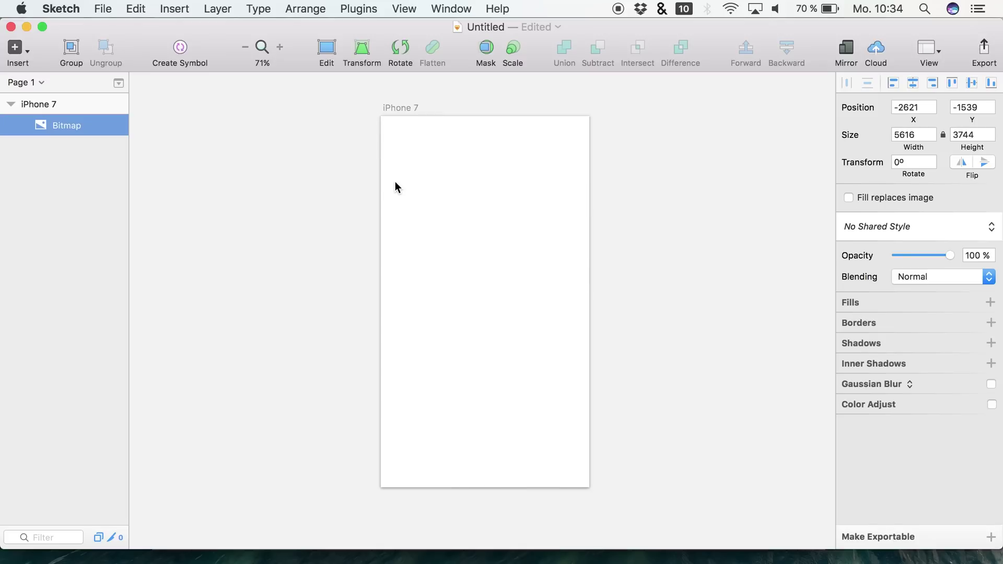
left_click(914, 134)
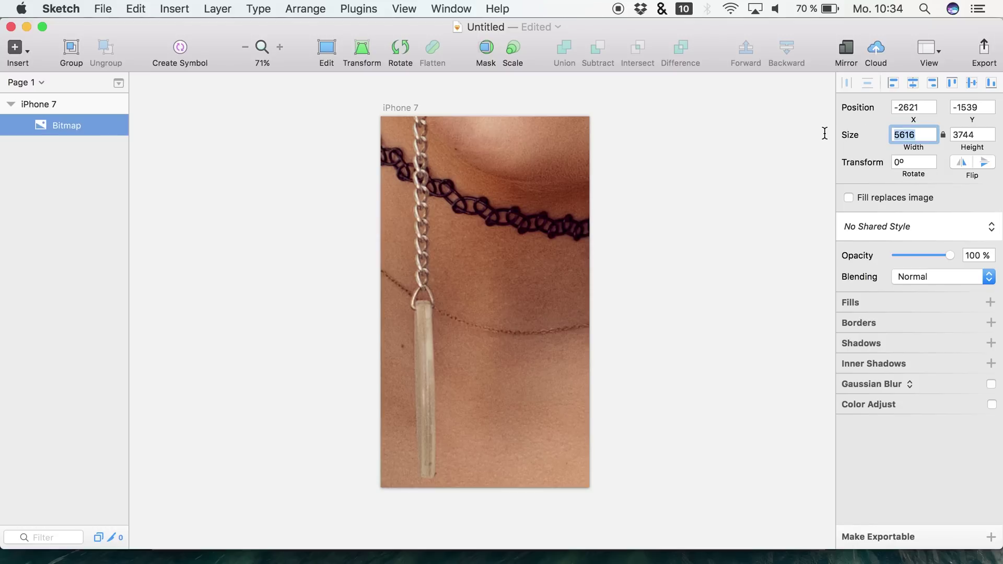
type("2000")
key("Return")
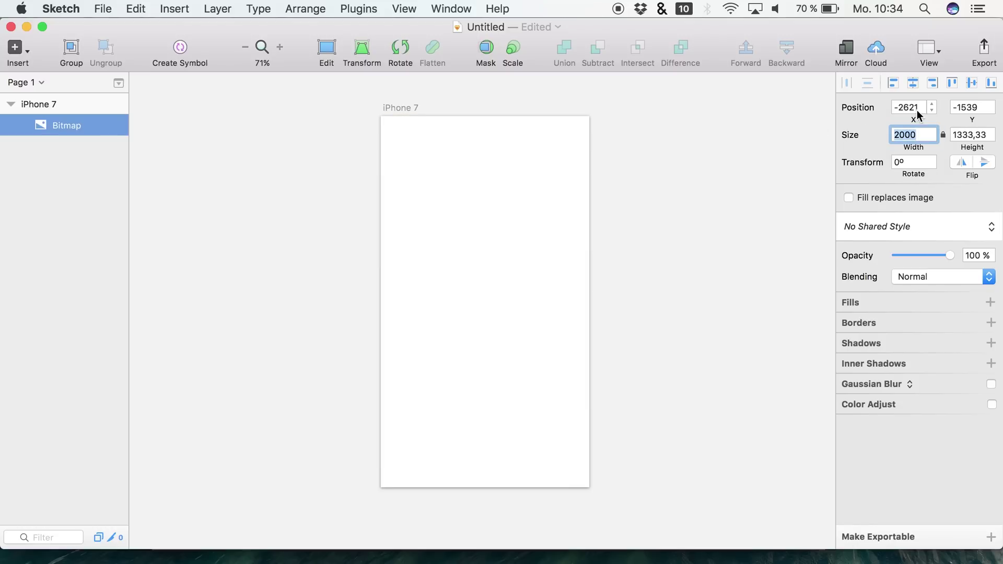
left_click(965, 135)
type("500")
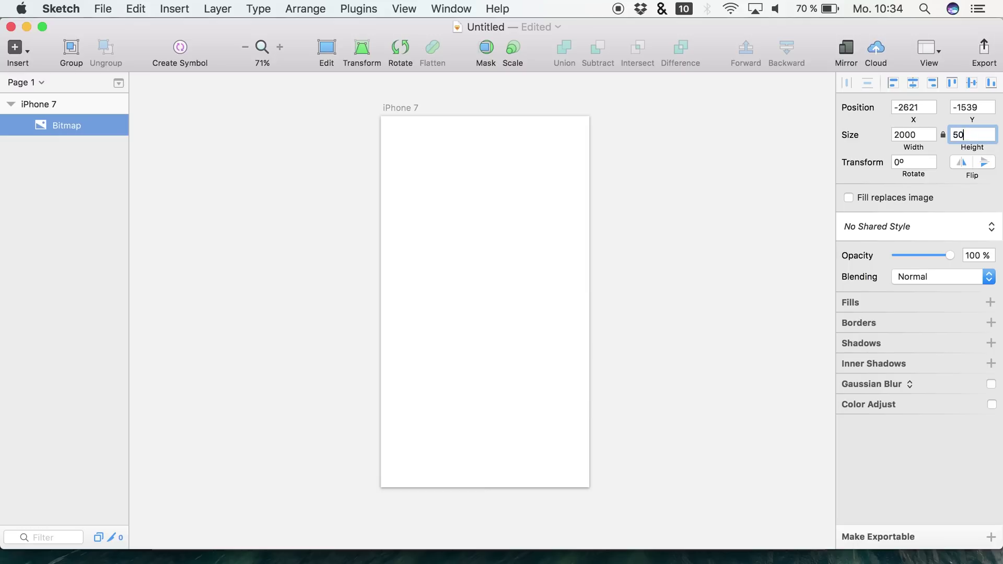
key("Return")
left_click(917, 83)
left_click(972, 84)
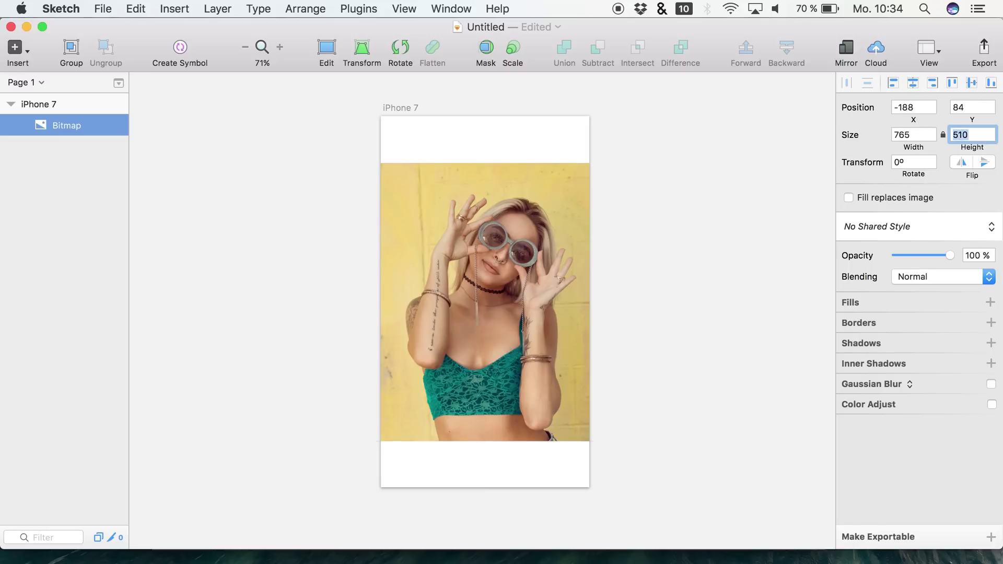
Set the photo's height to 396, centre it horizontally and align it to the artboard top
key("shift+Up")
key("shift+Up")
key("shift+Up")
key("shift+Up")
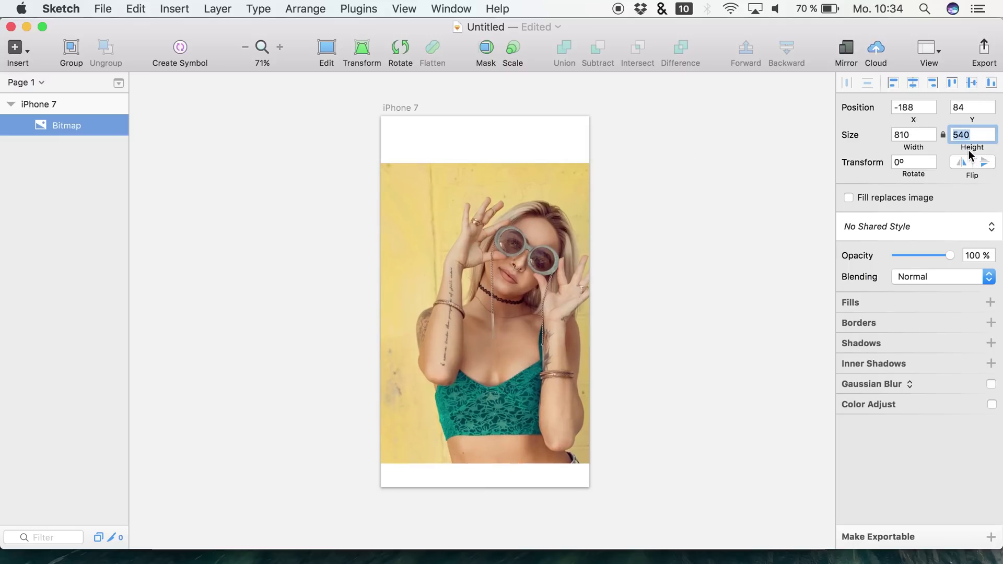
type("396")
key("Return")
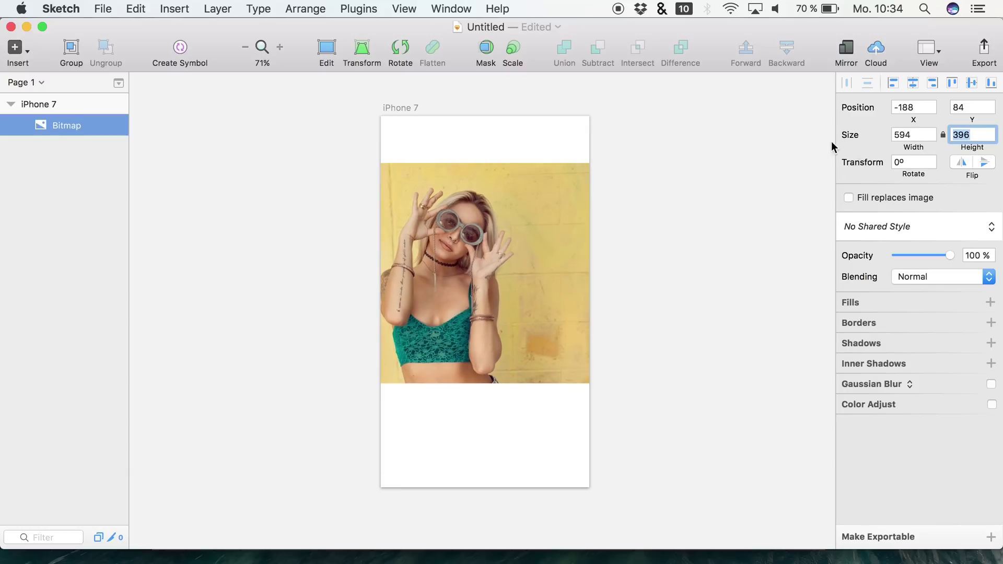
left_click(912, 83)
left_click(948, 83)
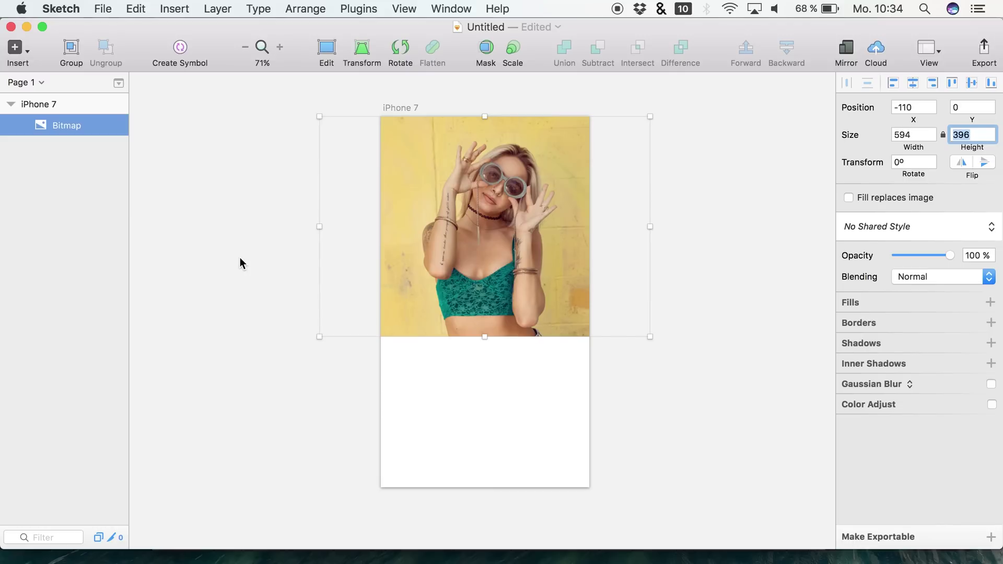
left_click(953, 134)
left_click(166, 200)
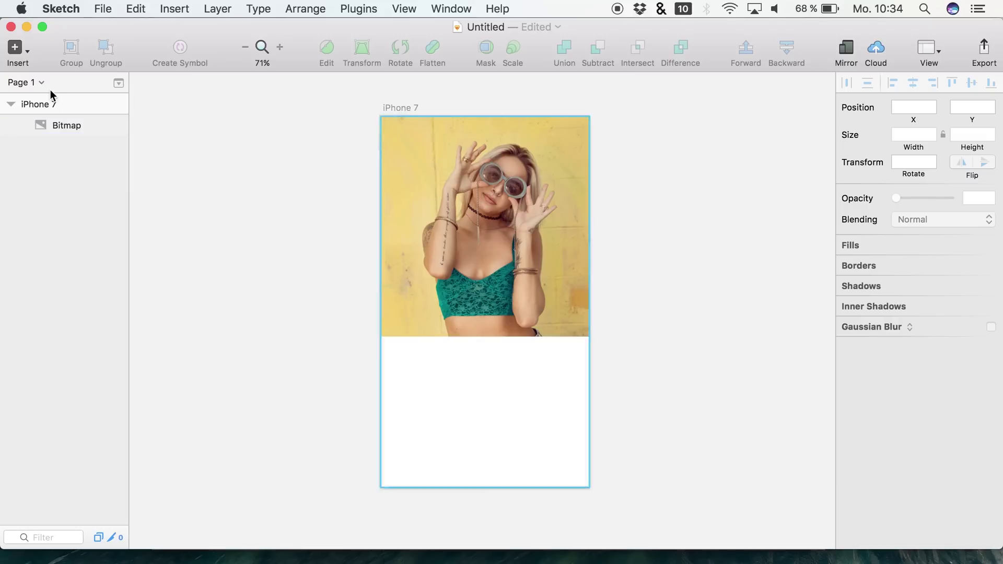
Create a new document from the iOS UI Design template, ignoring the missing-fonts warning
left_click(131, 9)
mouse_move(114, 9)
mouse_move(185, 44)
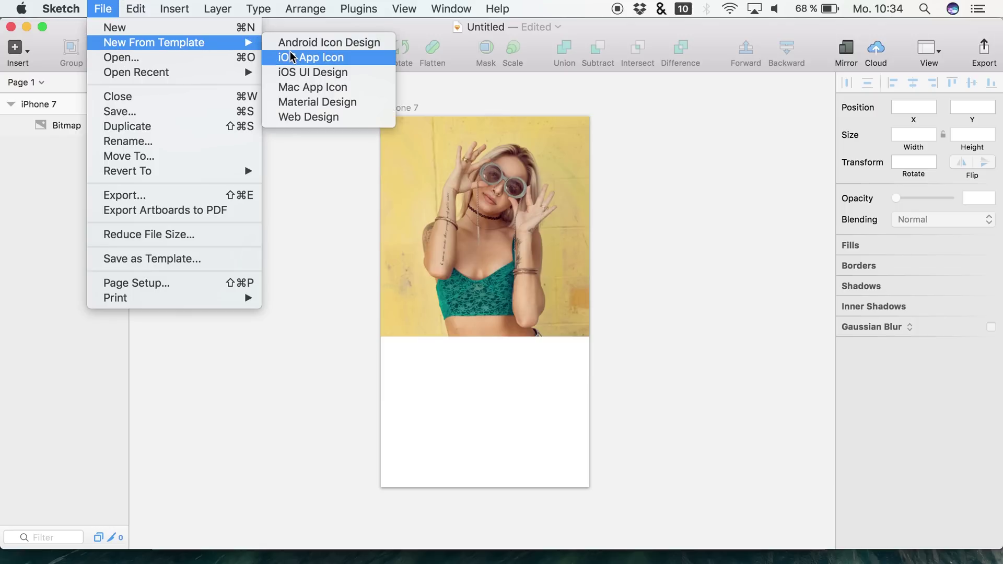
left_click(324, 77)
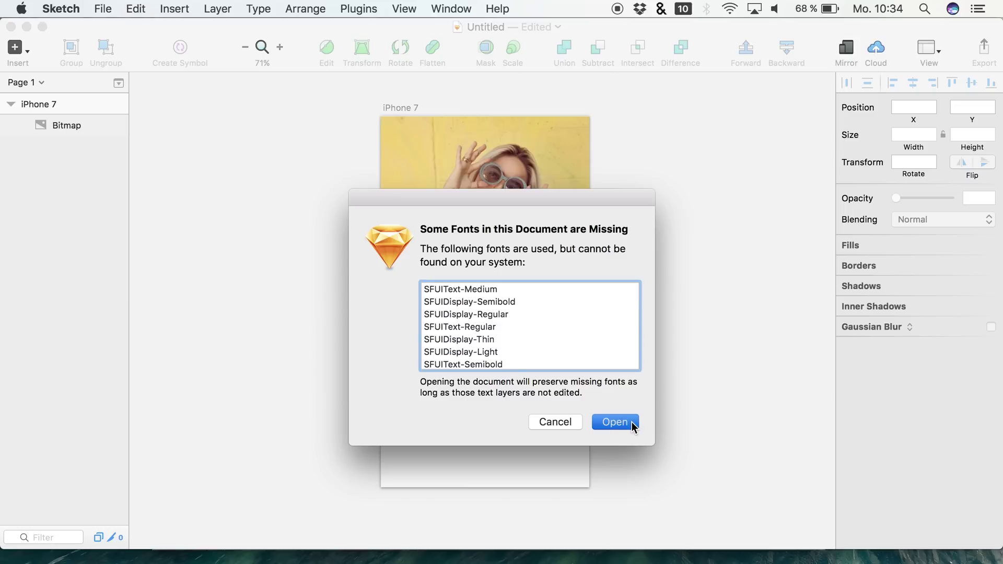
key("Return")
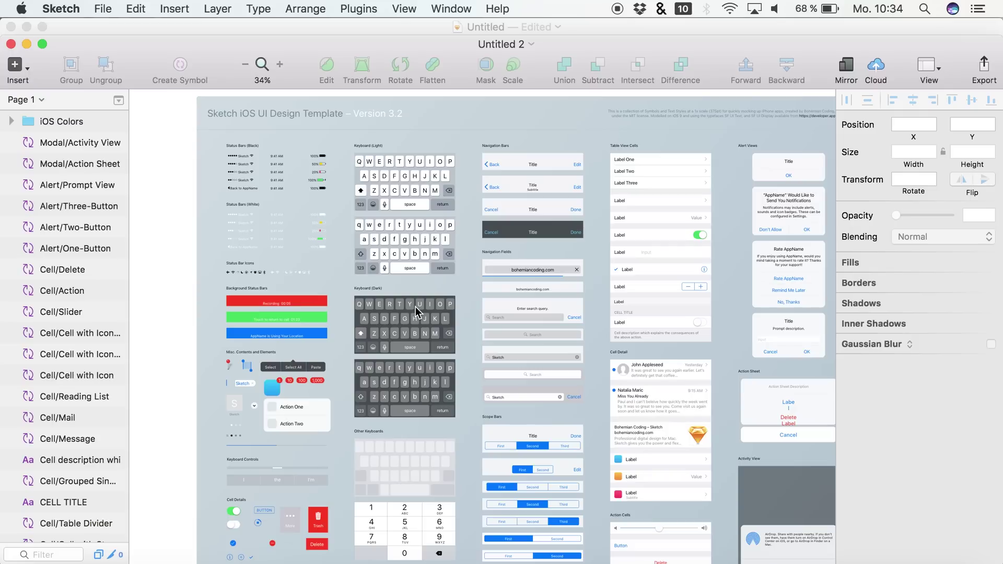
scroll(276, 252, "up", 5)
scroll(267, 222, "left", 3)
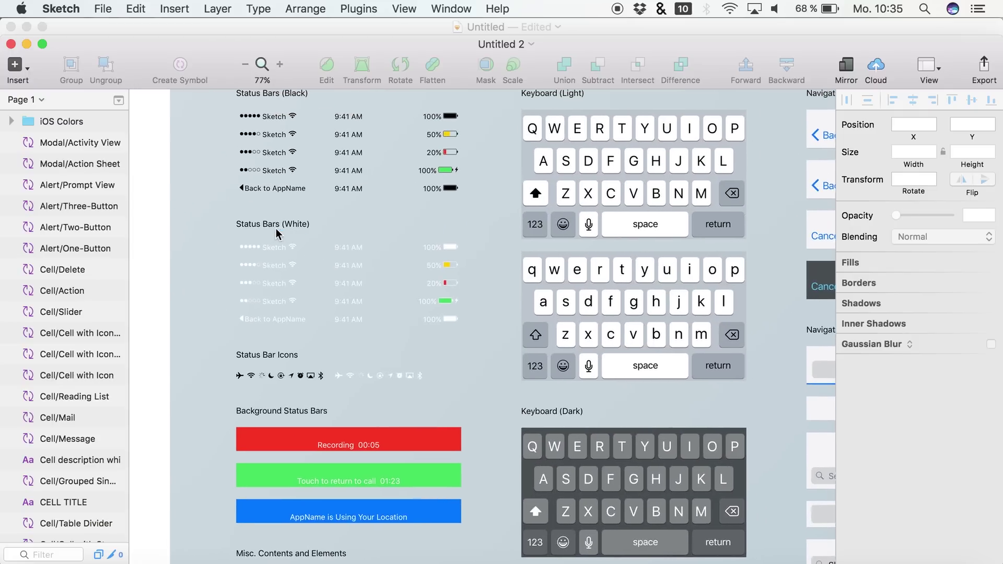
scroll(299, 157, "up", 2)
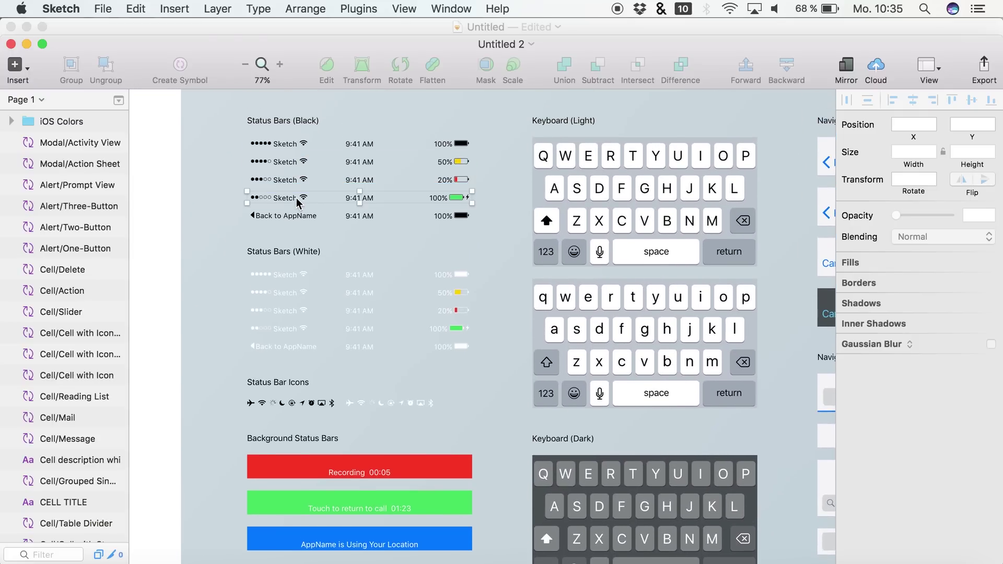
Copy the black Charging status bar and paste it at the top of the iPhone 7 artboard
left_click(299, 203)
key("super+c")
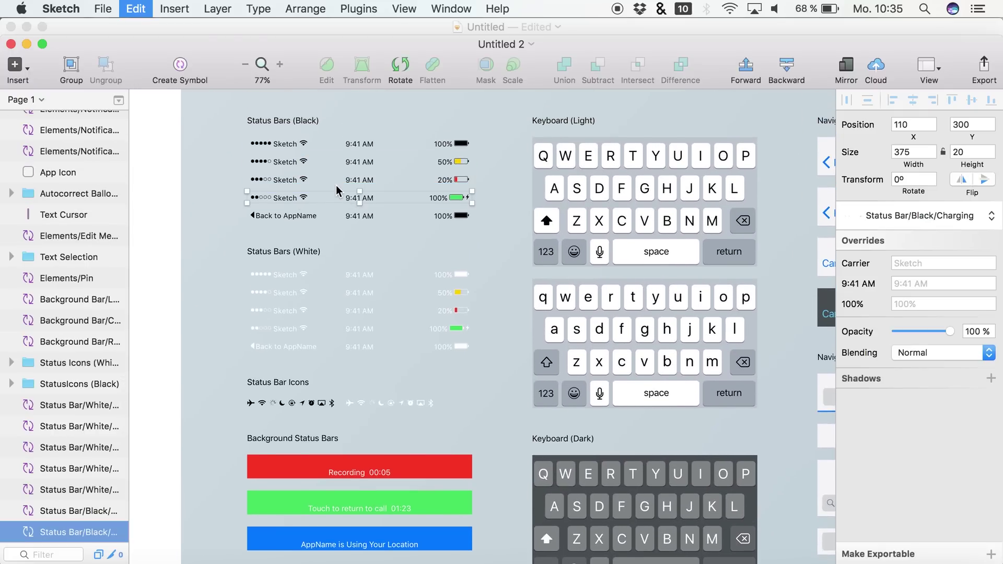
key("ctrl+Up")
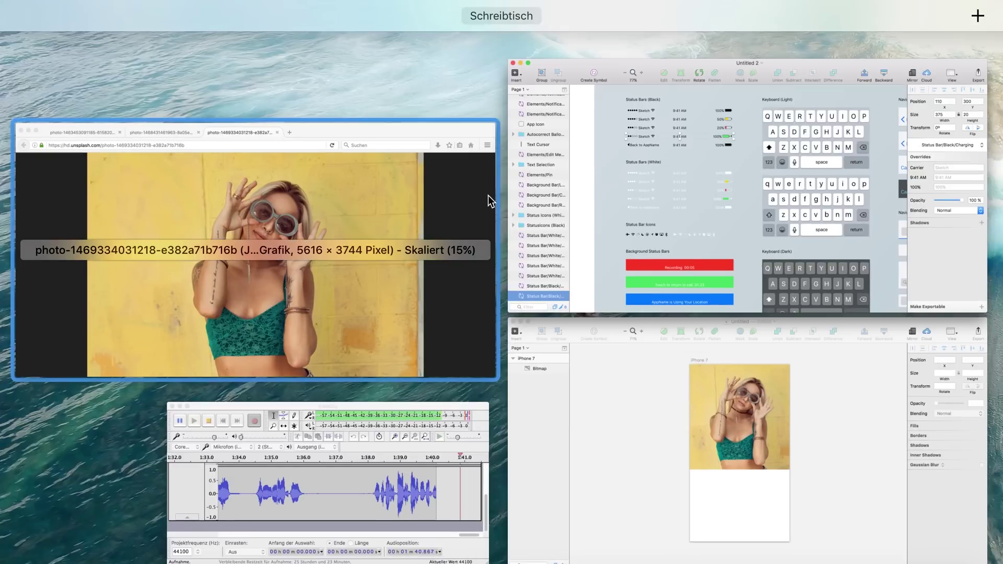
left_click(625, 408)
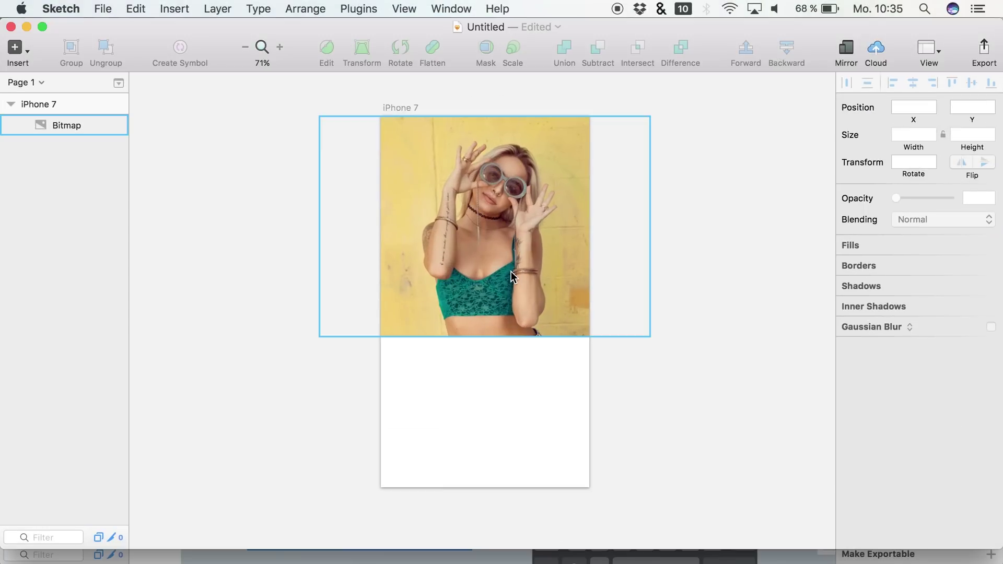
key("super+v")
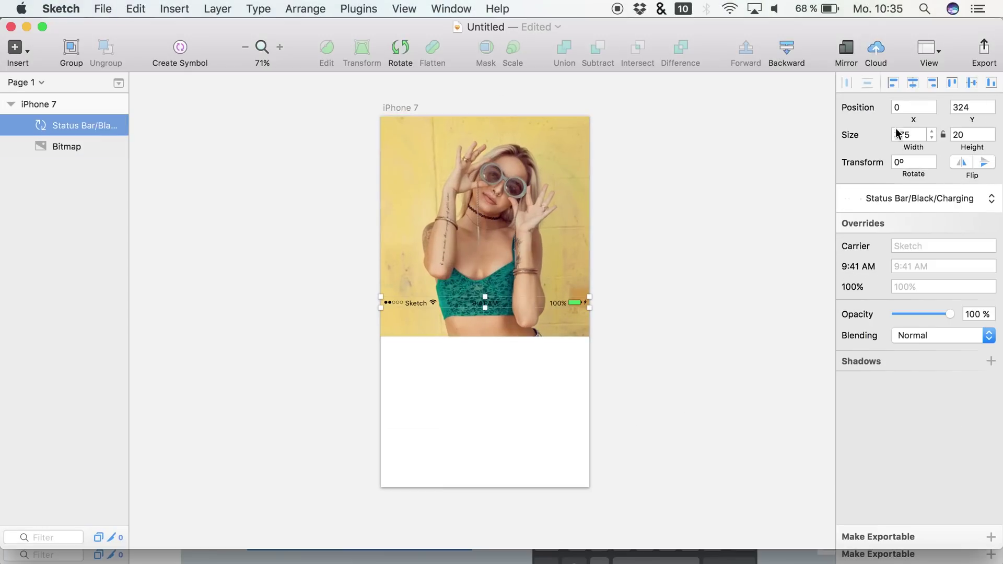
left_click(951, 83)
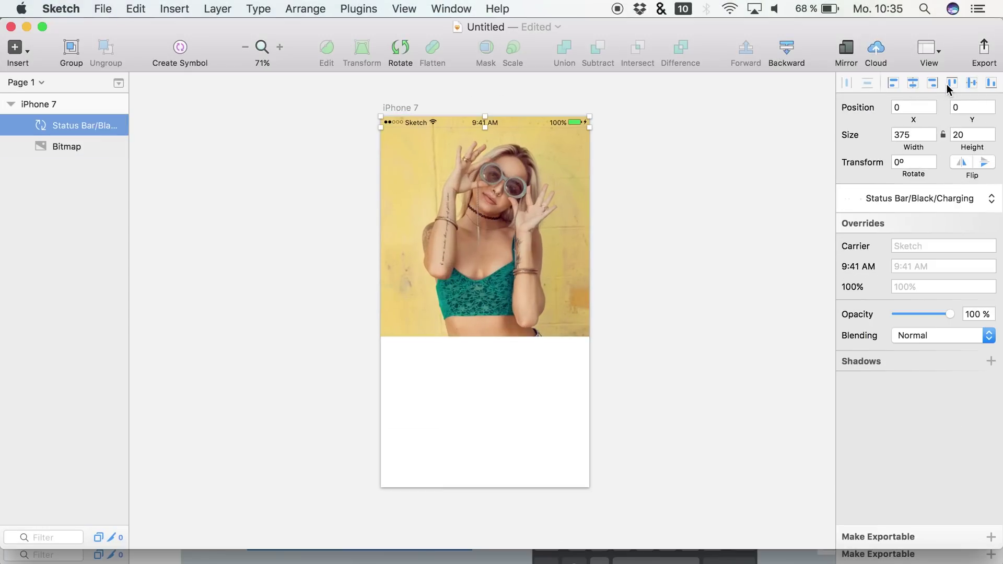
left_click(231, 230)
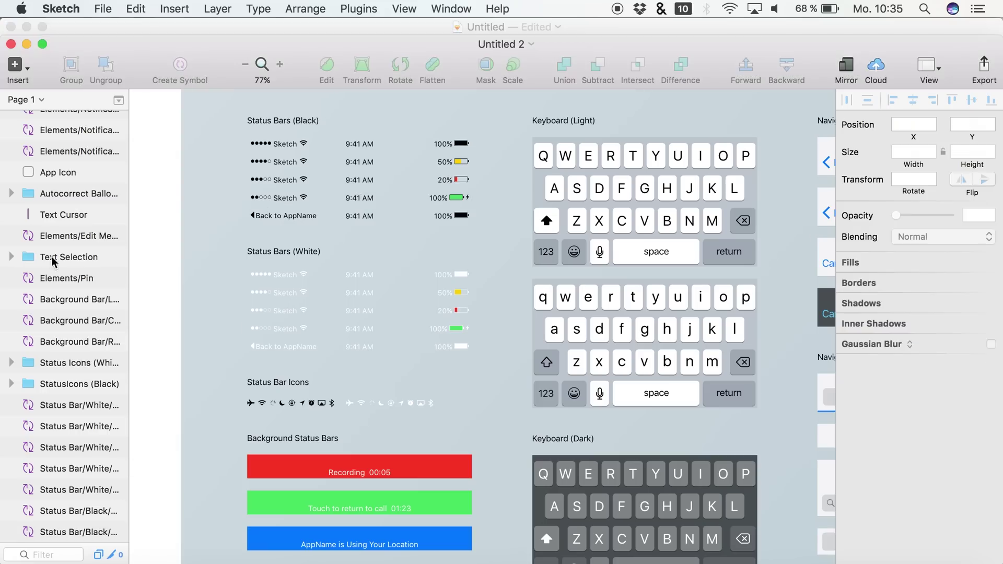
Close the iOS UI template and open Material Design Icons.sketch from recent files
left_click(11, 44)
left_click(102, 5)
mouse_move(122, 74)
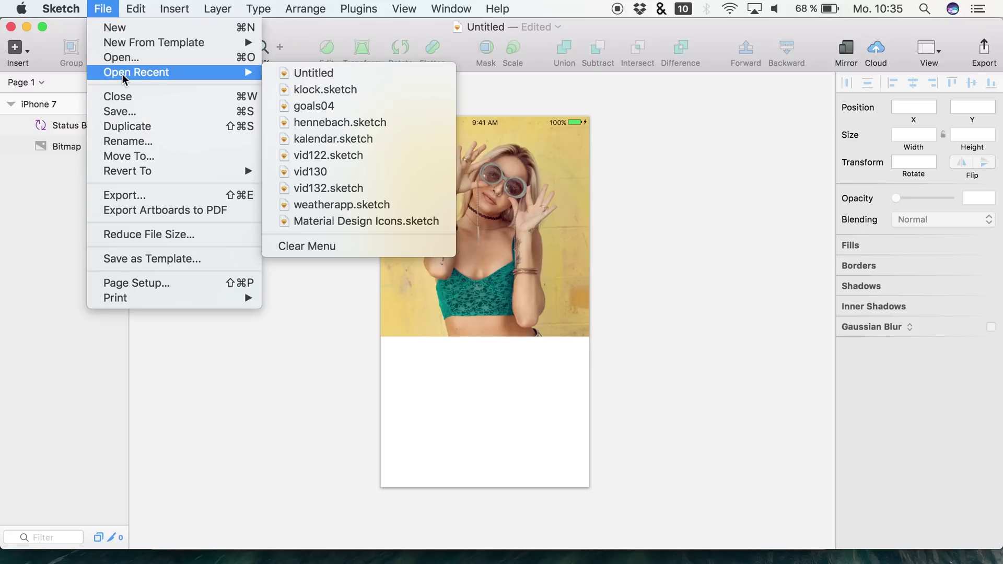
left_click(334, 218)
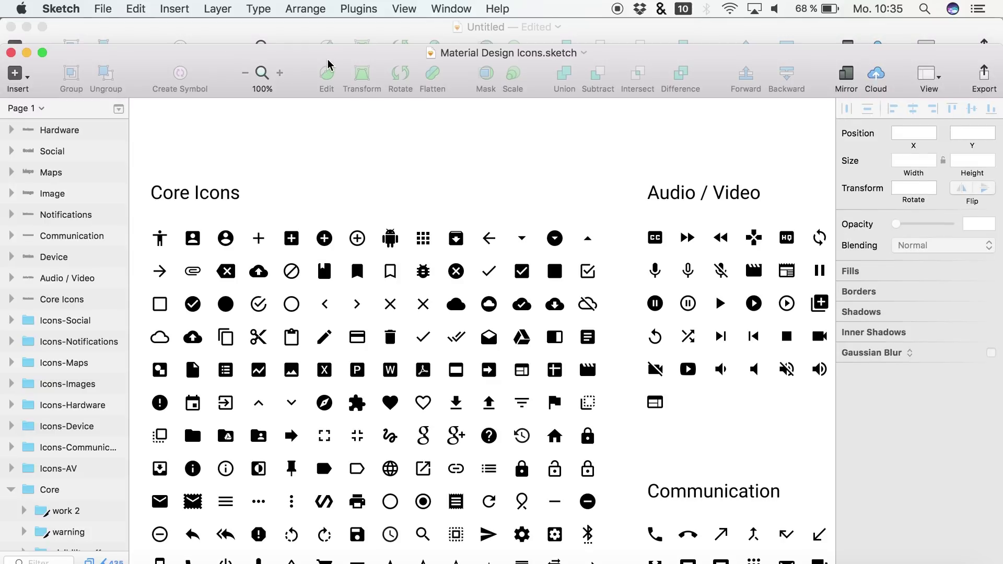
Paste the menu icon's inner shape from the Core group into the iPhone 7 artboard
left_click_drag(332, 65, 335, 32)
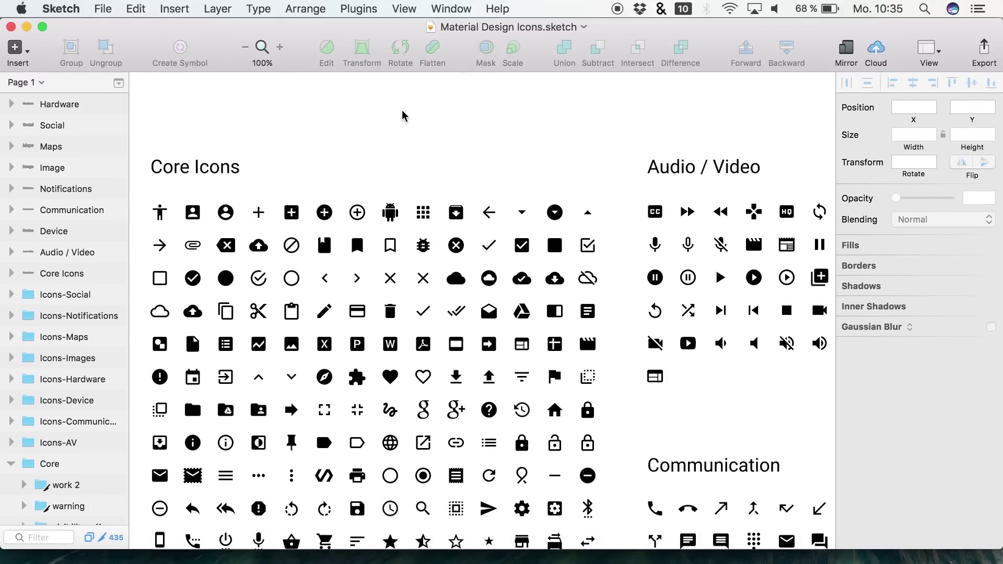
left_click(431, 240)
scroll(431, 240, "down", 2)
scroll(431, 241, "left", 2)
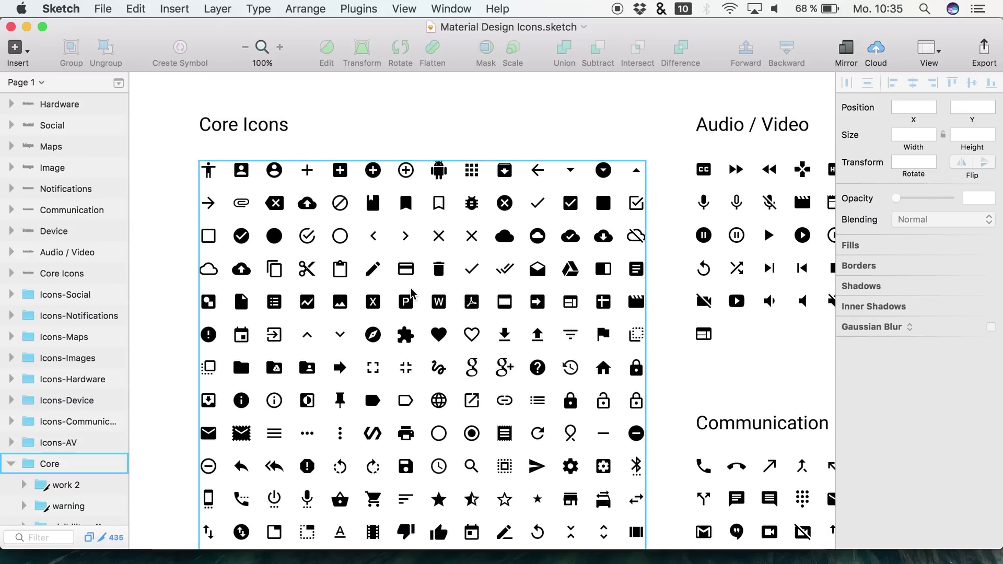
scroll(431, 240, "down", 2)
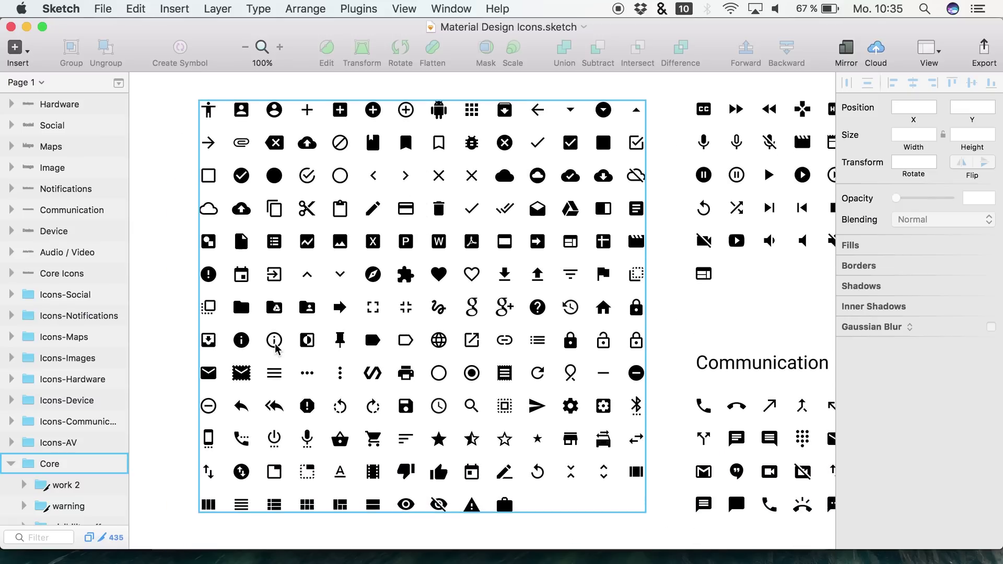
left_click(271, 371)
left_click(271, 372, "super")
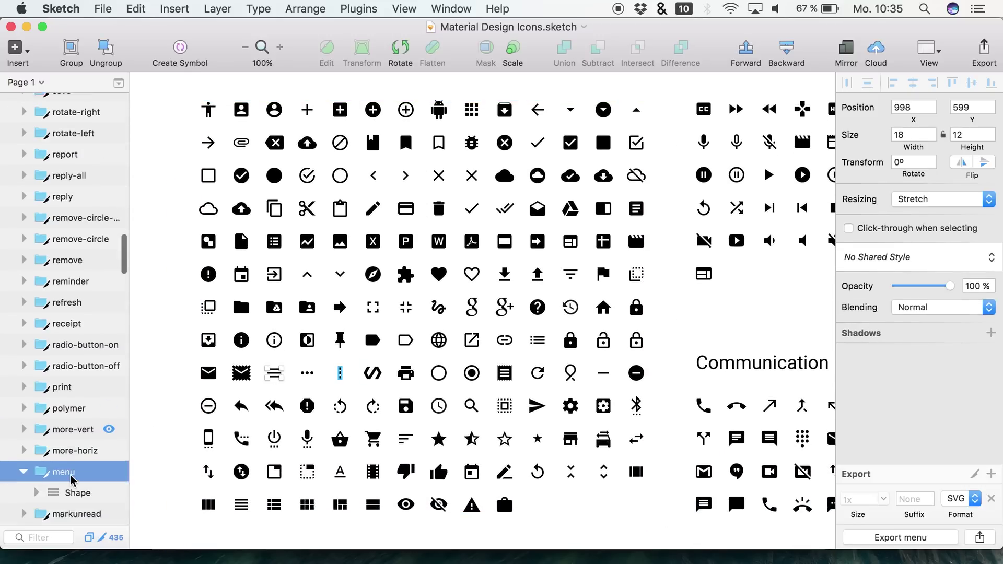
key("ctrl+Up")
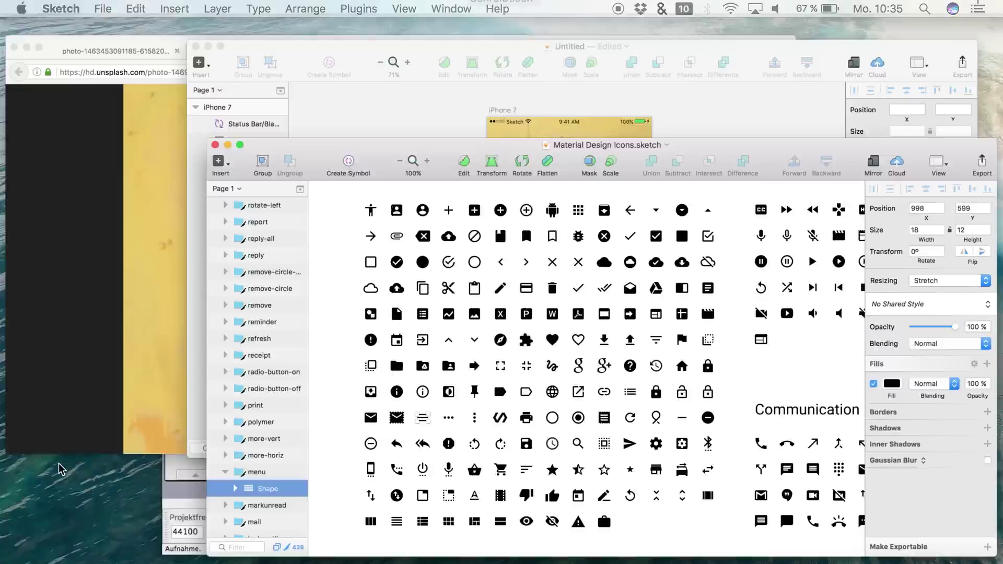
left_click(542, 182)
key("super+v")
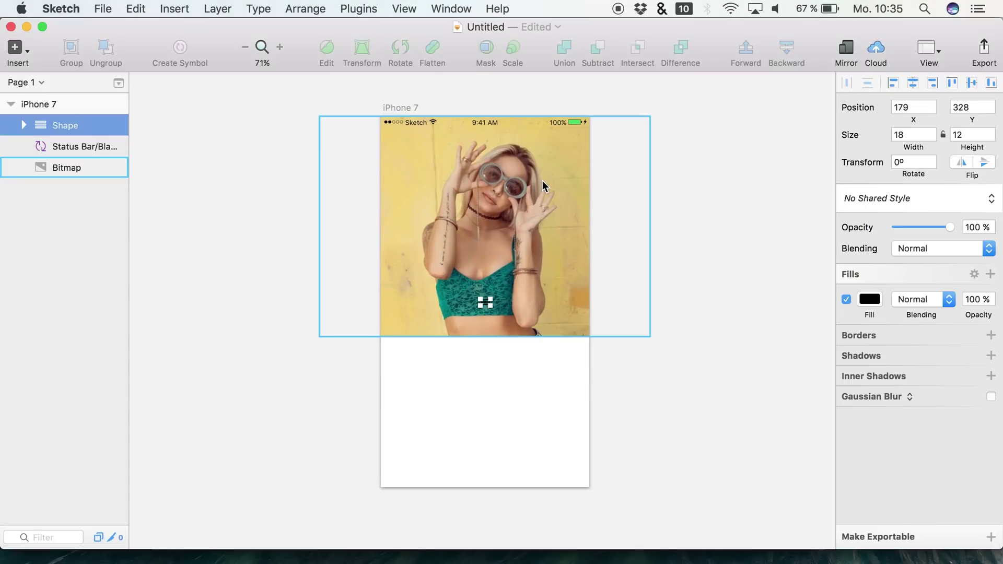
Copy the shopping-cart icon's inner shape and paste it into the iPhone 7 artboard
key("ctrl+Up")
left_click(544, 210)
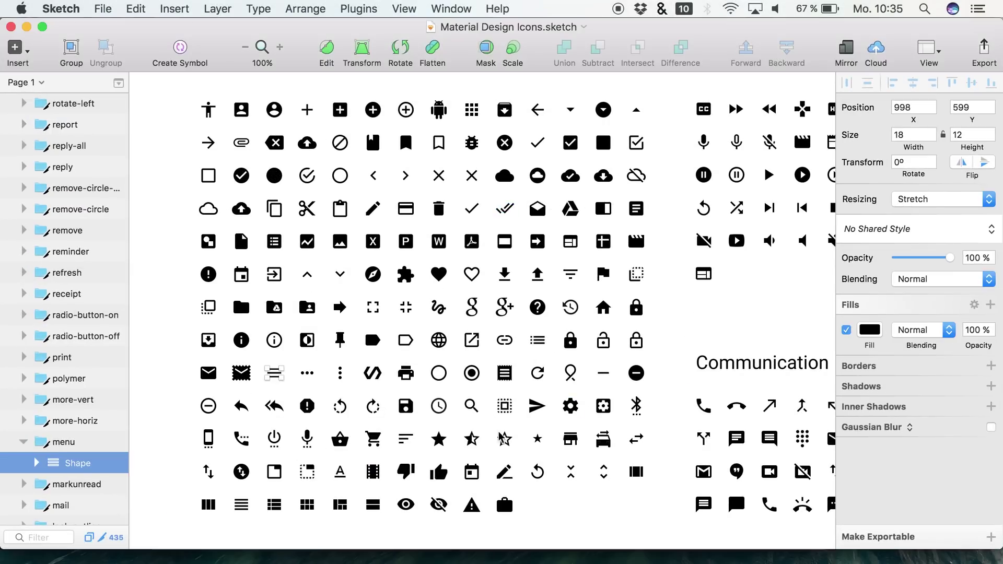
scroll(578, 287, "down", 2)
scroll(577, 287, "right", 1)
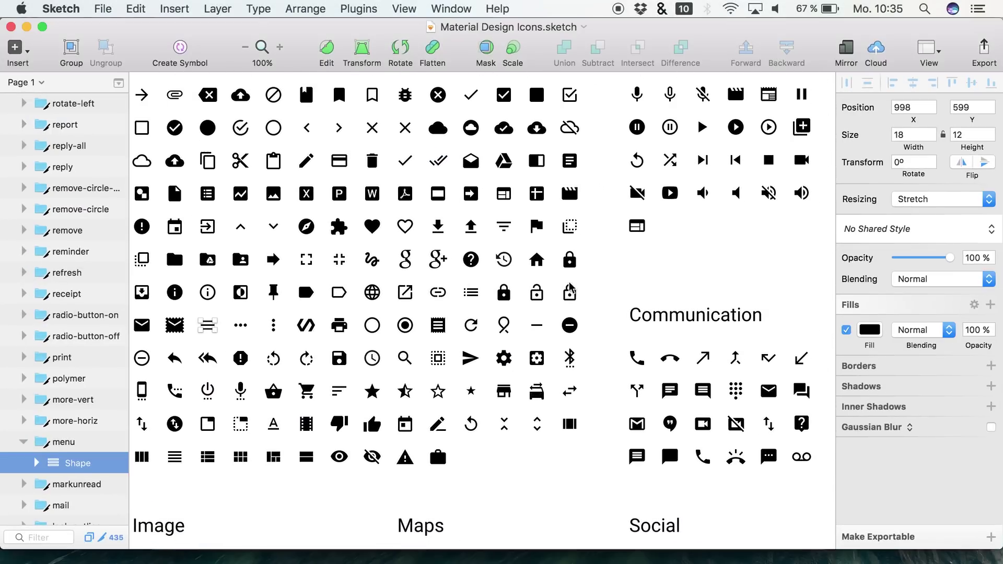
scroll(482, 371, "down", 1)
scroll(482, 371, "left", 1)
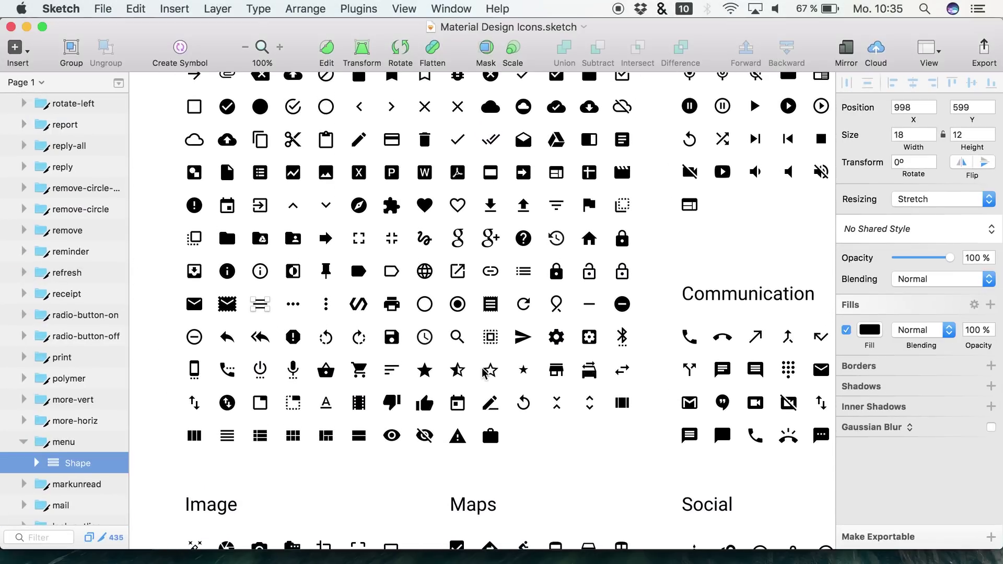
scroll(484, 371, "up", 2)
scroll(483, 372, "up", 1)
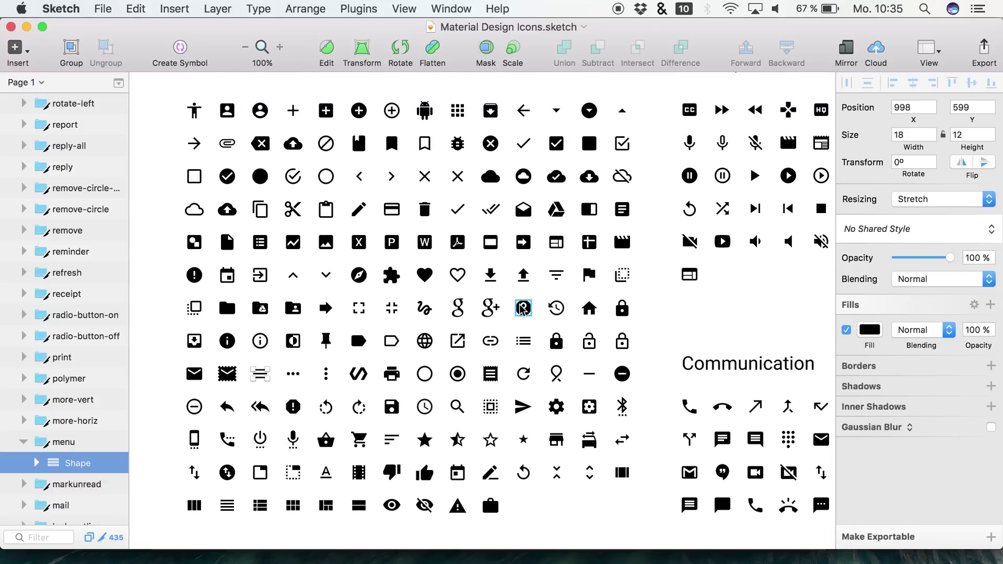
scroll(522, 308, "right", 5)
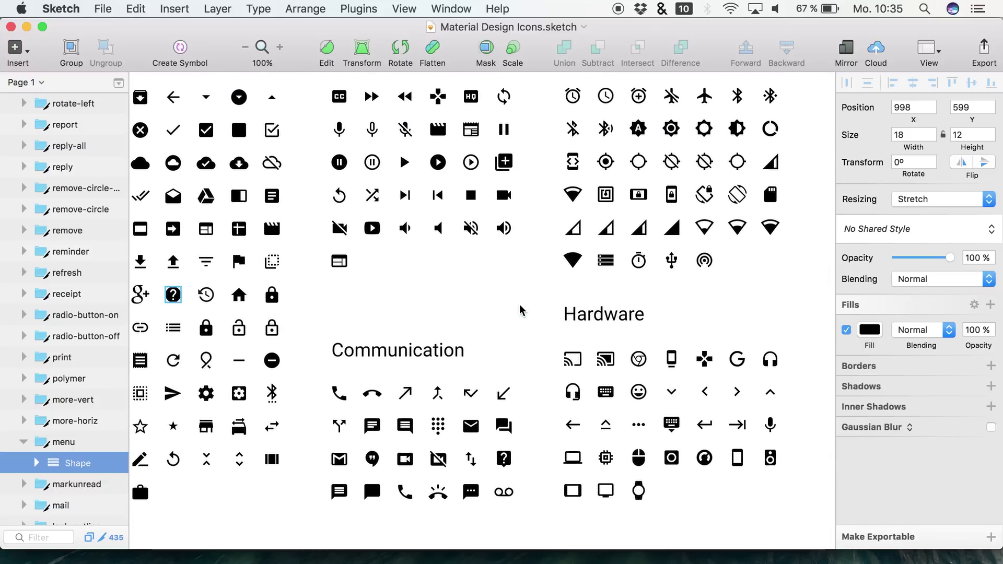
scroll(521, 308, "down", 5)
scroll(520, 309, "down", 4)
scroll(520, 309, "left", 5)
scroll(520, 309, "right", 7)
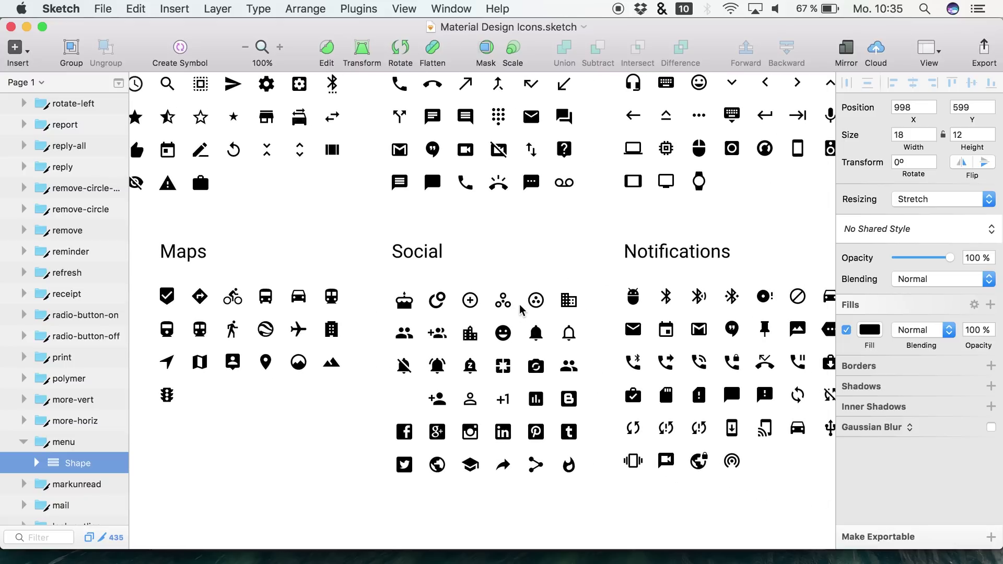
scroll(519, 309, "left", 10)
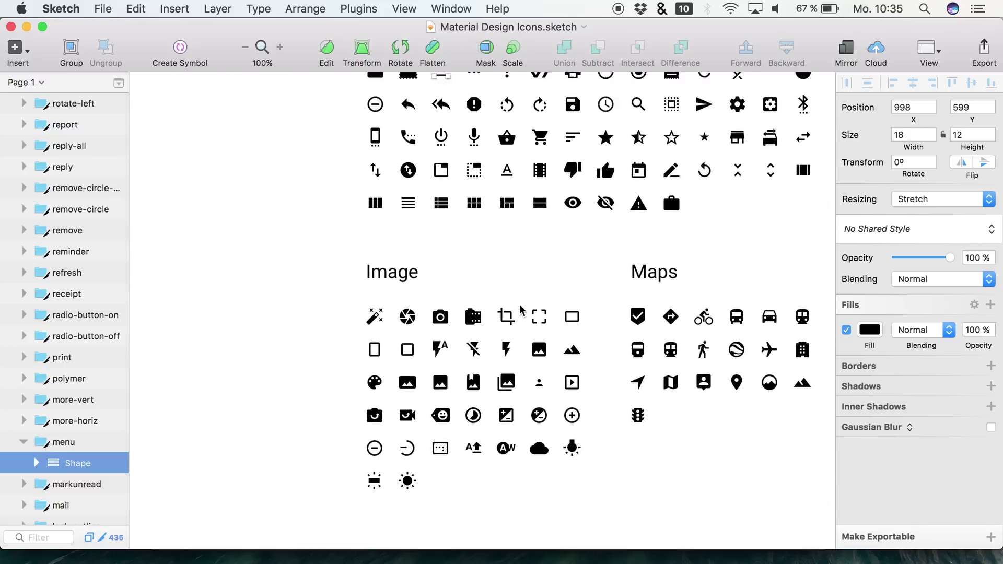
scroll(517, 310, "up", 5)
scroll(507, 311, "right", 2)
scroll(498, 312, "up", 2)
scroll(498, 312, "right", 2)
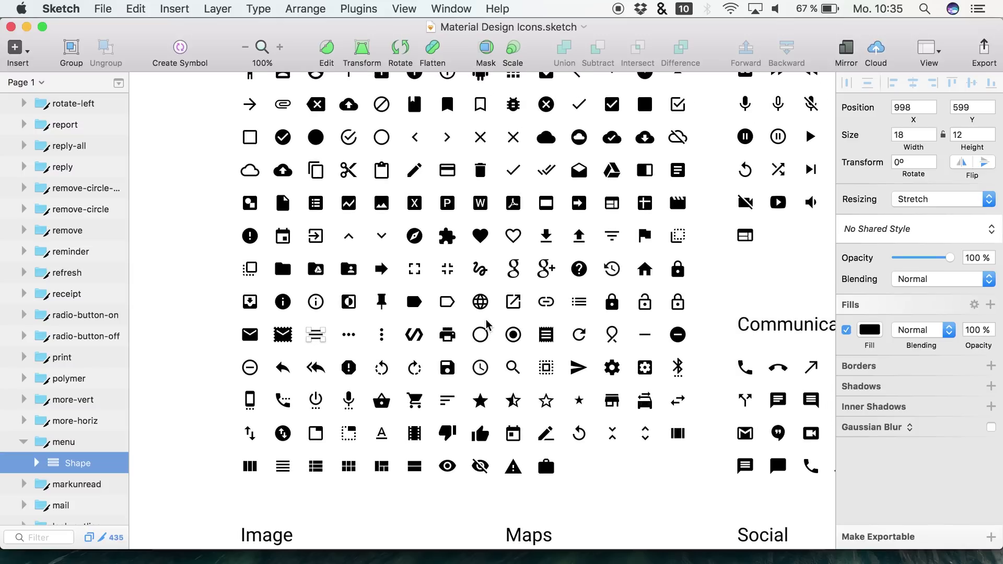
left_click(415, 401)
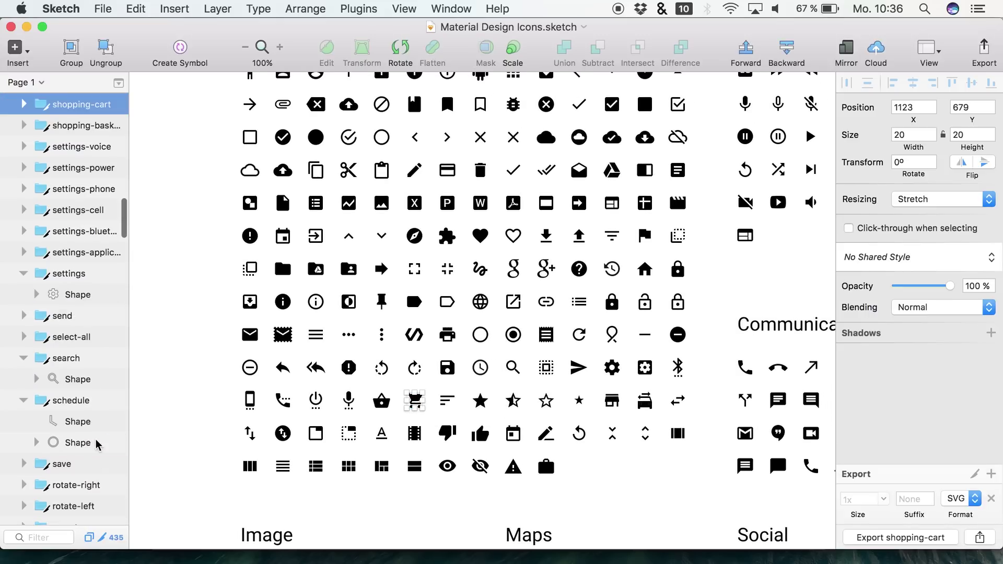
scroll(40, 125, "up", 1)
left_click(41, 131)
left_click(24, 113)
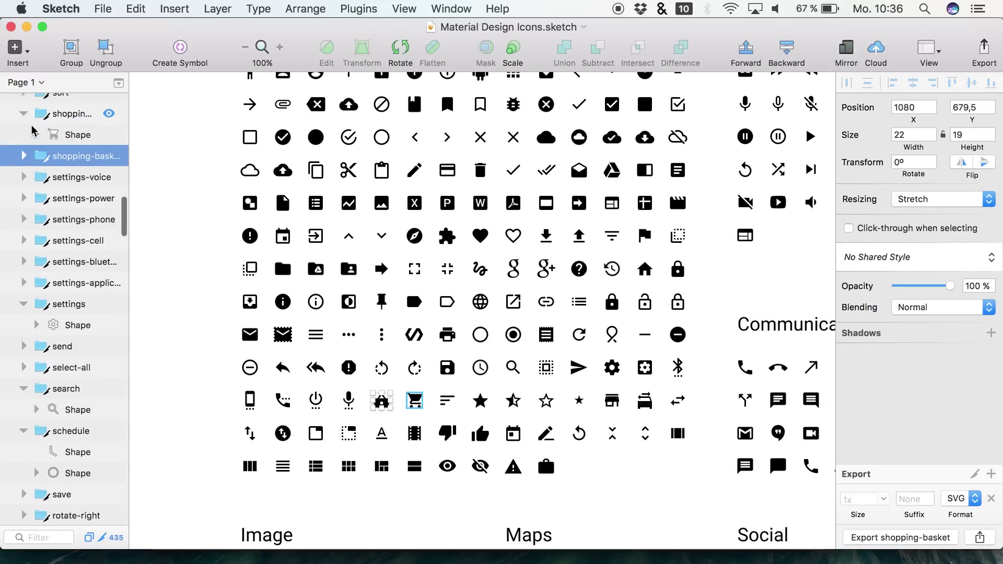
left_click(59, 137)
key("super+c")
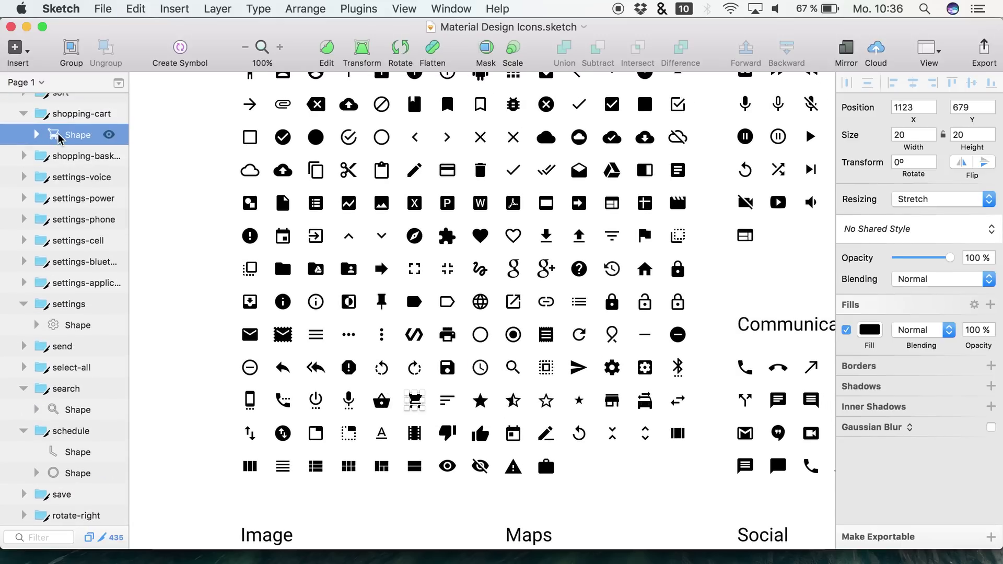
key("ctrl+Up")
left_click(493, 199)
key("super+v")
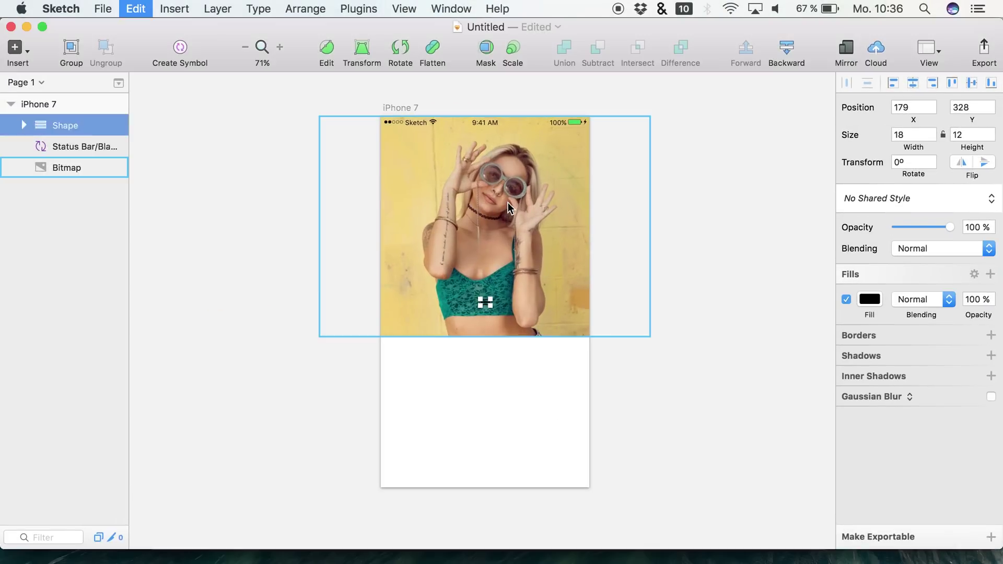
key("super+v")
Filter the layers for 'search' and paste the search icon's inner shape into the artboard
key("ctrl+Up")
left_click(551, 221)
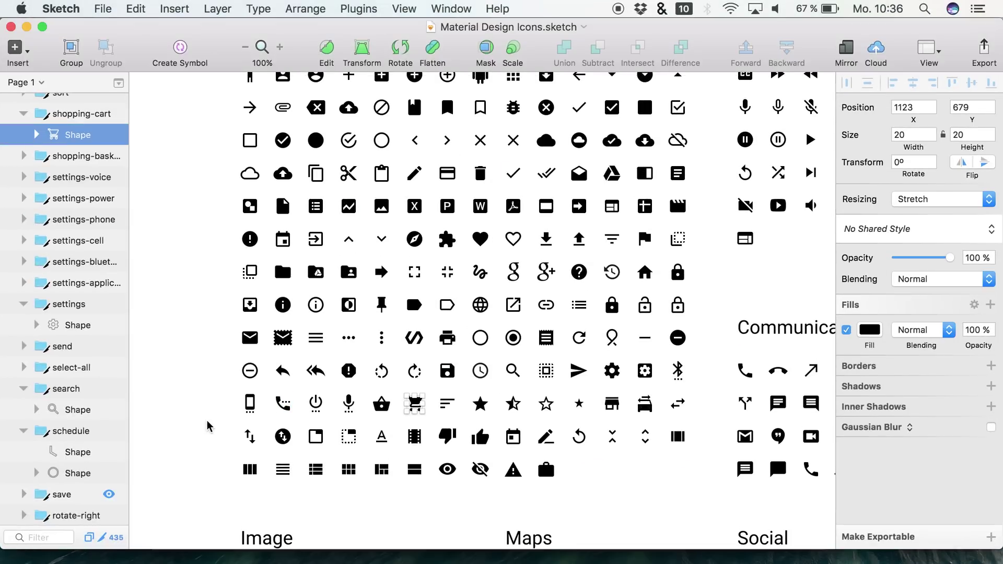
scroll(207, 426, "up", 3)
left_click(58, 542)
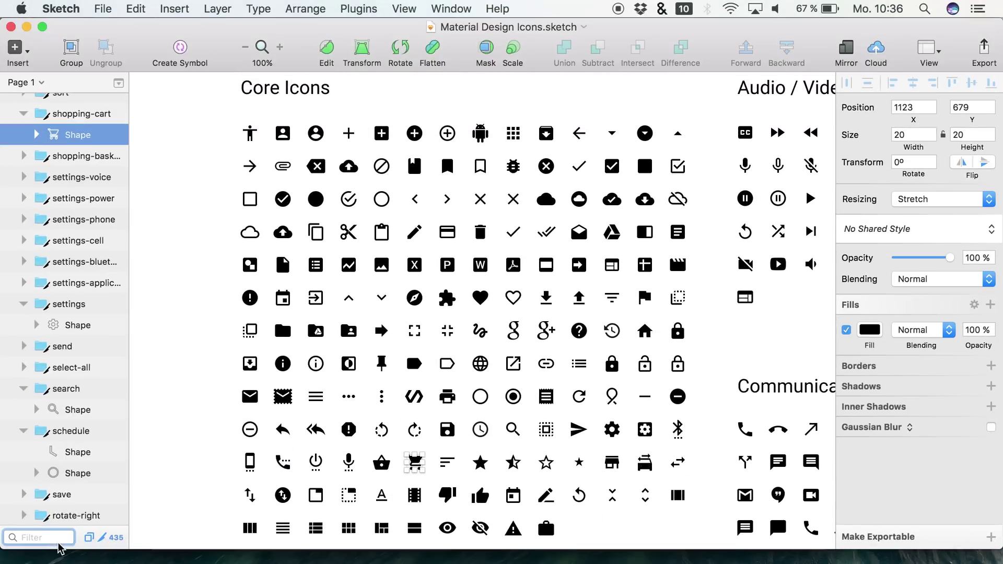
type("magni")
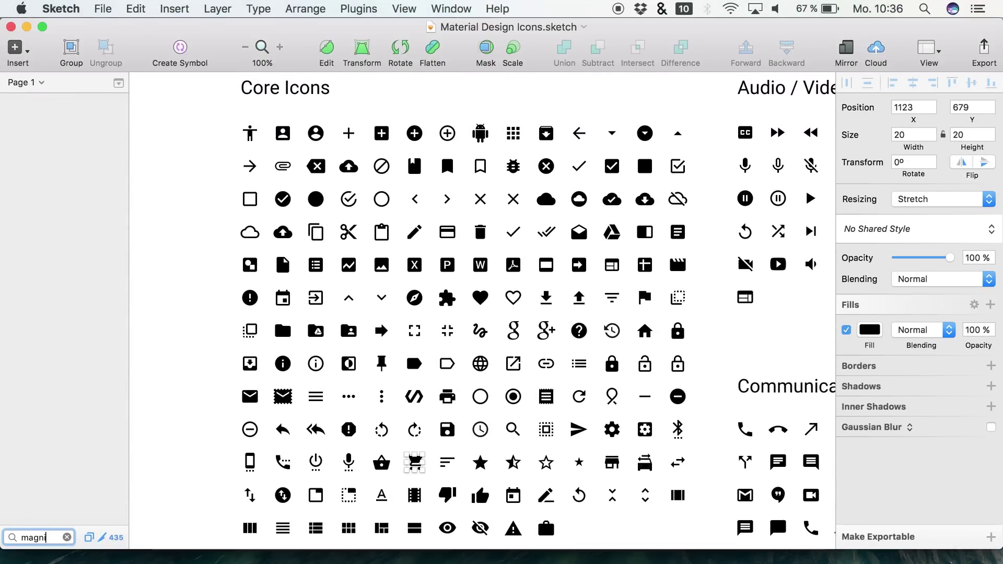
key("BackSpace")
key("BackSpace")
key("BackSpace")
key("BackSpace")
type("s")
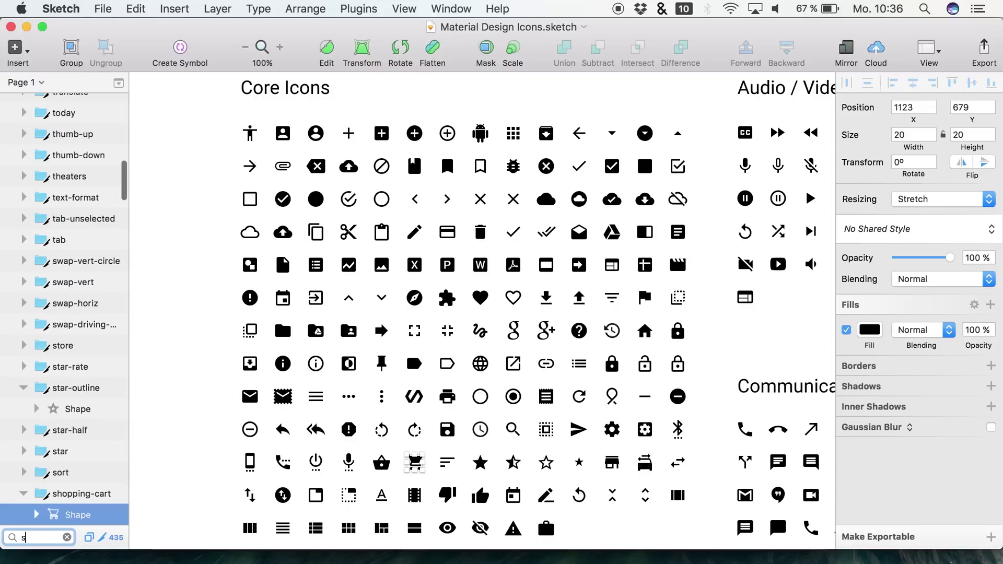
type("earch")
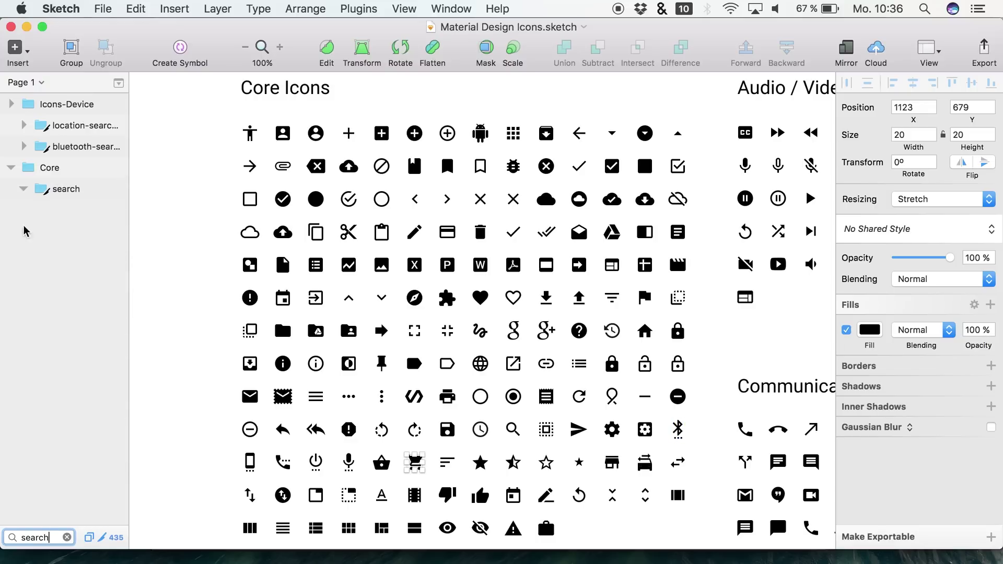
left_click(59, 190)
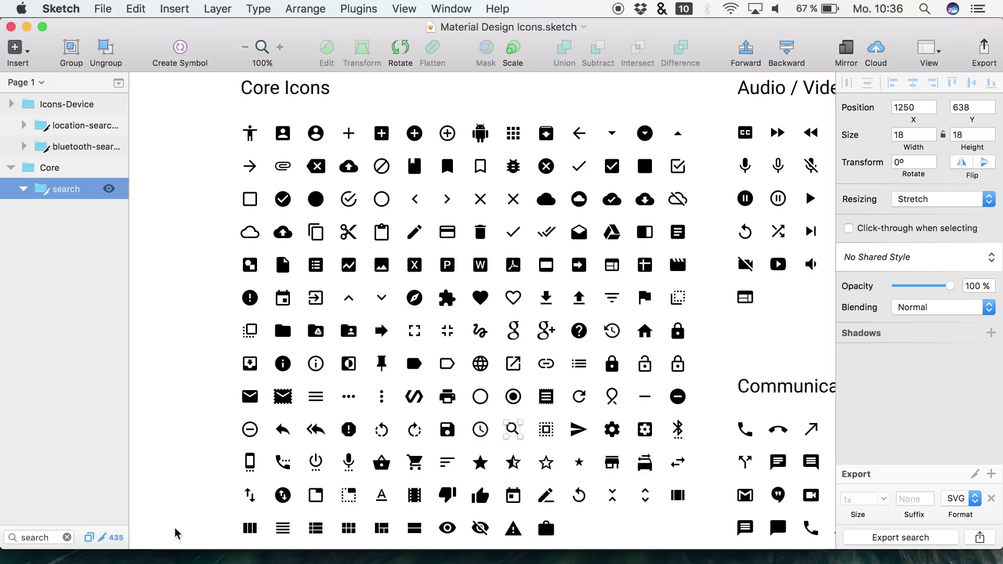
left_click(68, 538)
scroll(71, 479, "down", 2)
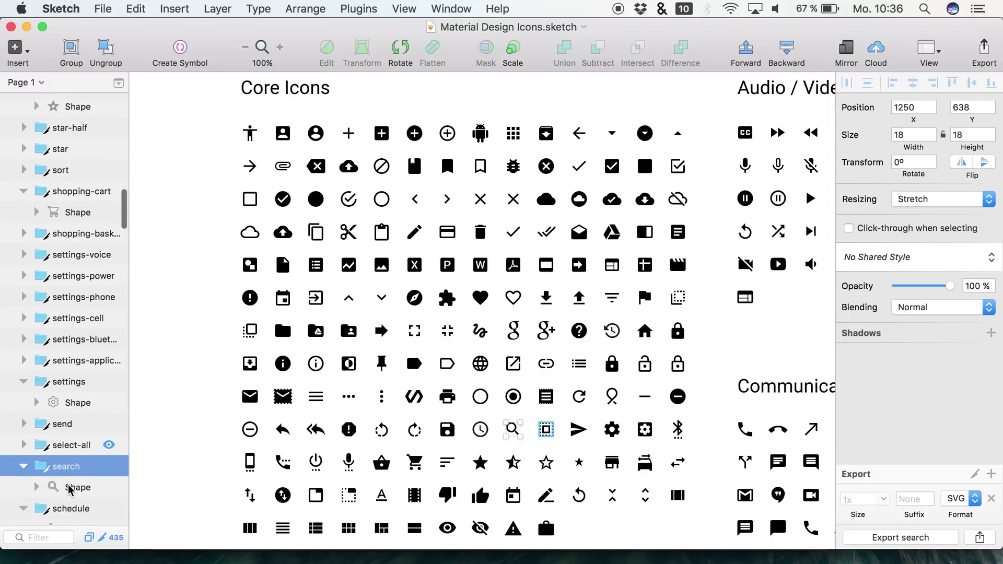
left_click(69, 475)
key("ctrl+Up")
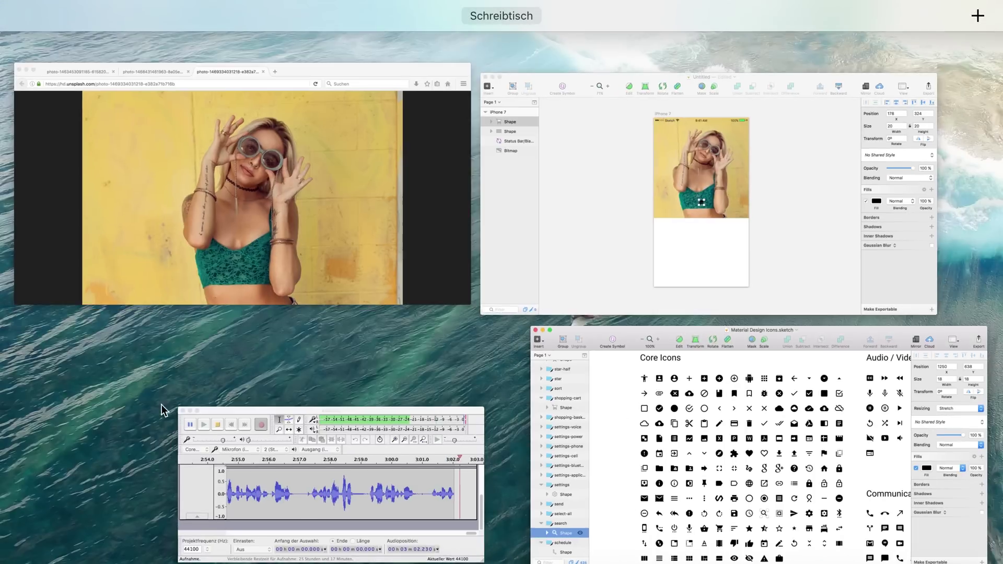
left_click(606, 208)
key("super+v")
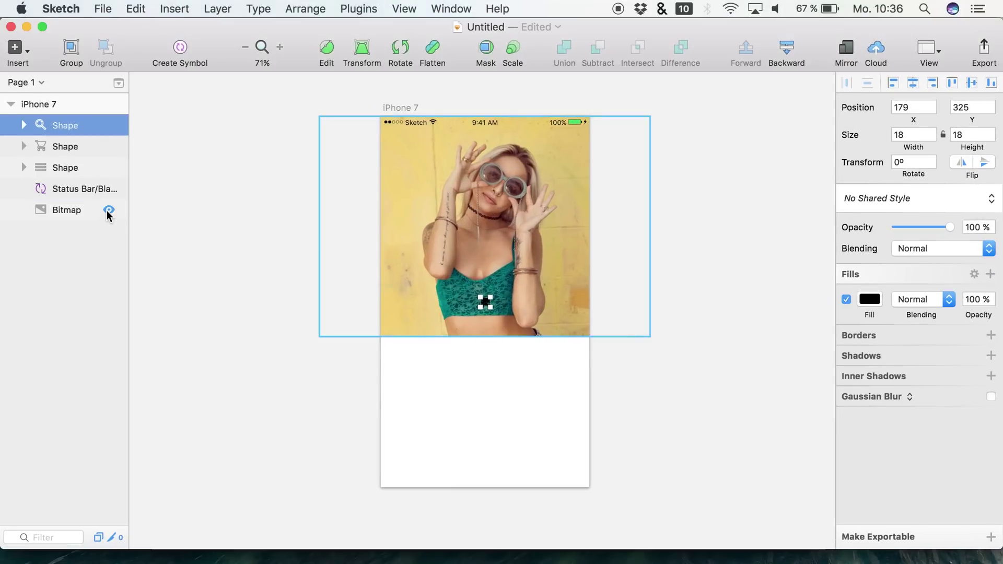
Enlarge the three icons to height 21 and place them at X 10, Y 32
left_click(69, 169, "shift")
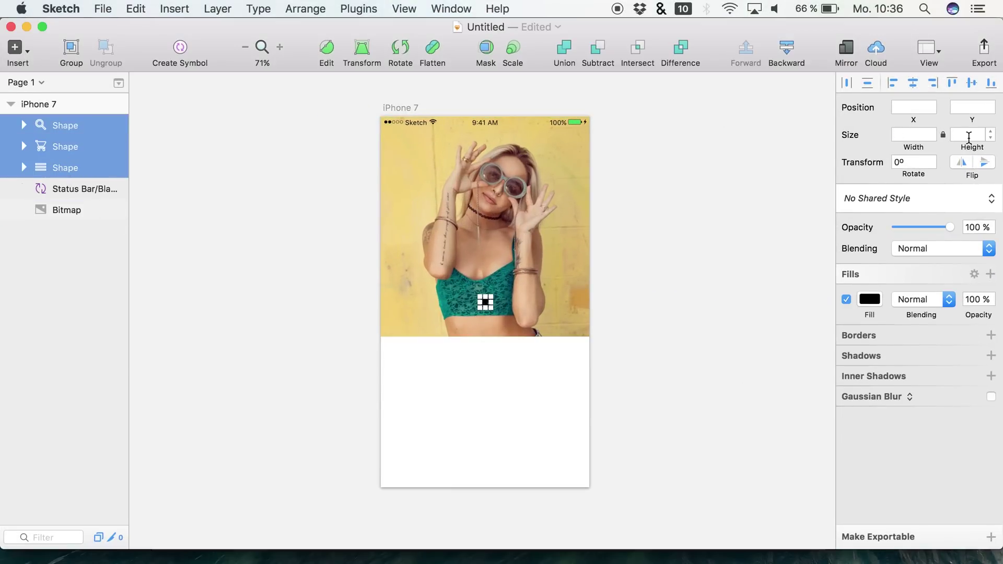
left_click_drag(964, 148, 981, 148)
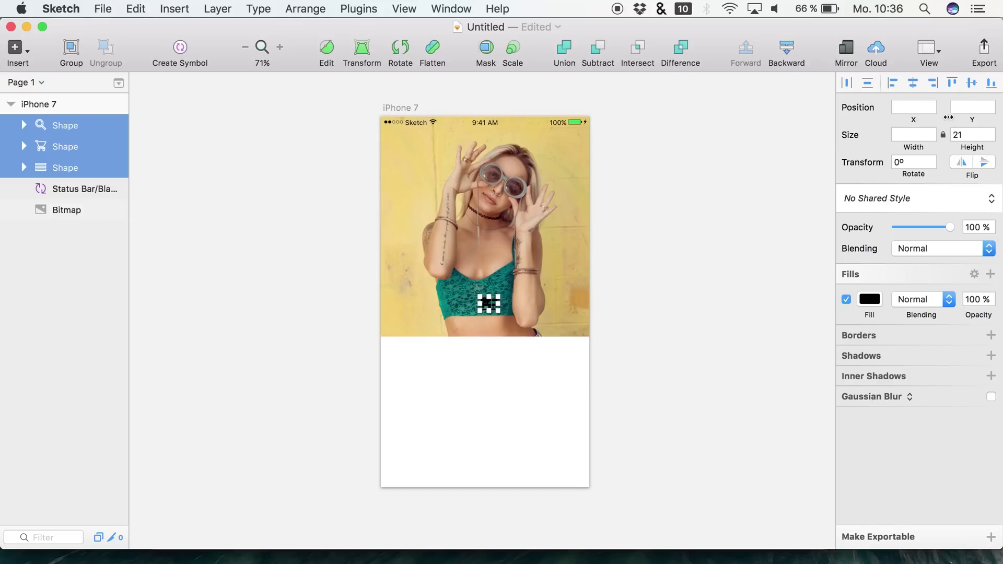
left_click_drag(918, 119, 997, 101)
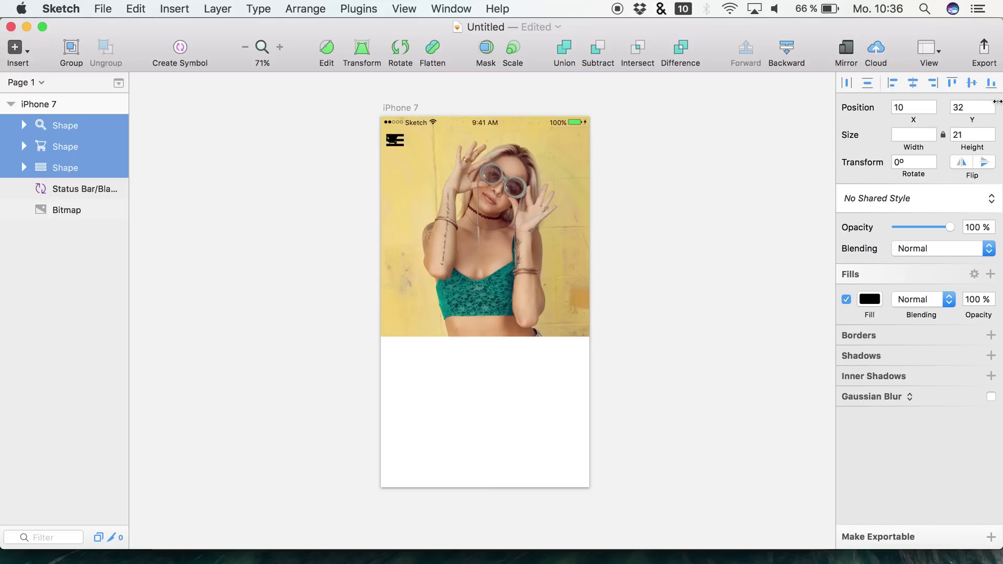
Shift the search and cart icons to the top-right, nudging the cart toward the right edge
left_click(69, 210)
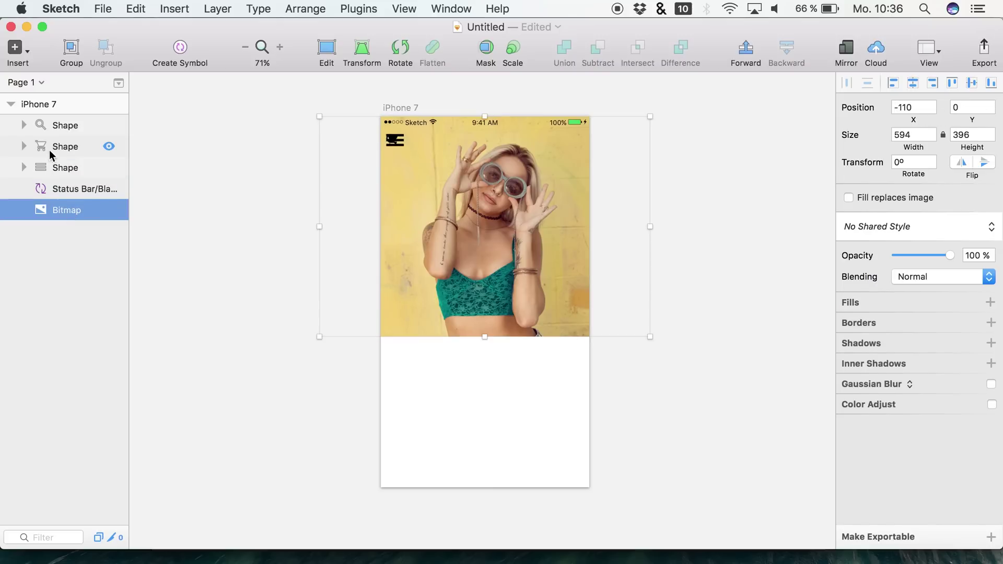
left_click(62, 144)
left_click(69, 124)
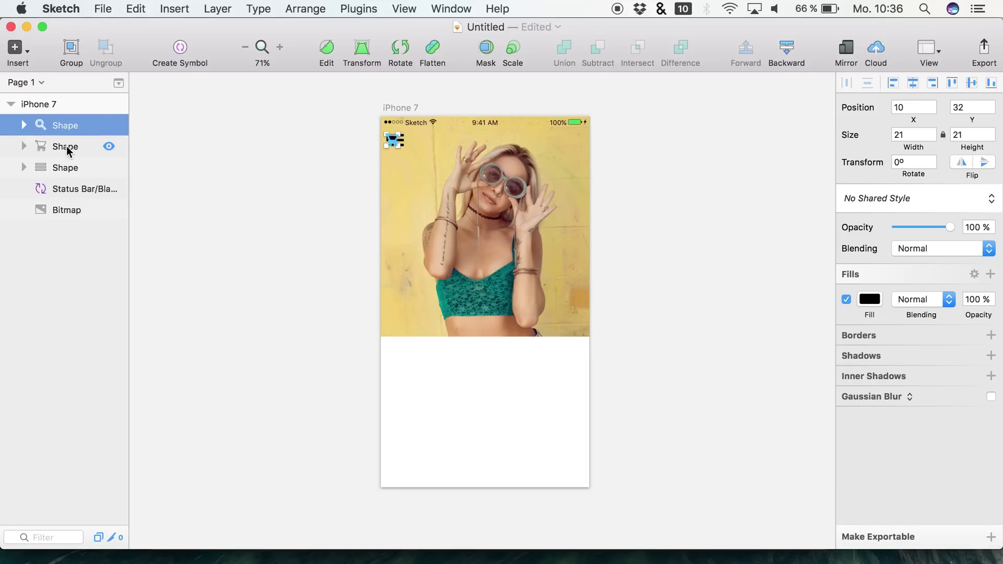
left_click(67, 146, "shift")
key("shift+Right")
key("shift+Right")
key("shift+Right")
key("shift+Right")
key("shift+Right")
key("shift+Right")
key("shift+Right")
key("shift+Right")
key("shift+Right")
key("shift+Right")
key("shift+Right")
key("shift+Right")
key("shift+Right")
key("shift+Right")
key("shift+Right")
key("shift+Right")
key("shift+Right")
key("shift+Right")
key("shift+Right")
key("shift+Right")
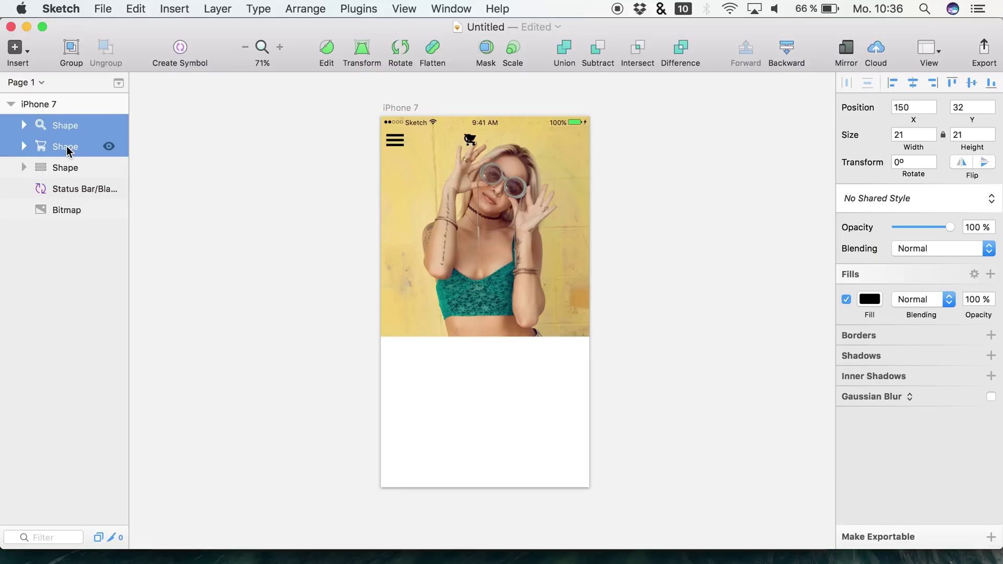
key("shift+Right")
key("shift+Right")
key("shift+Right")
key("shift+Right")
left_click(67, 167)
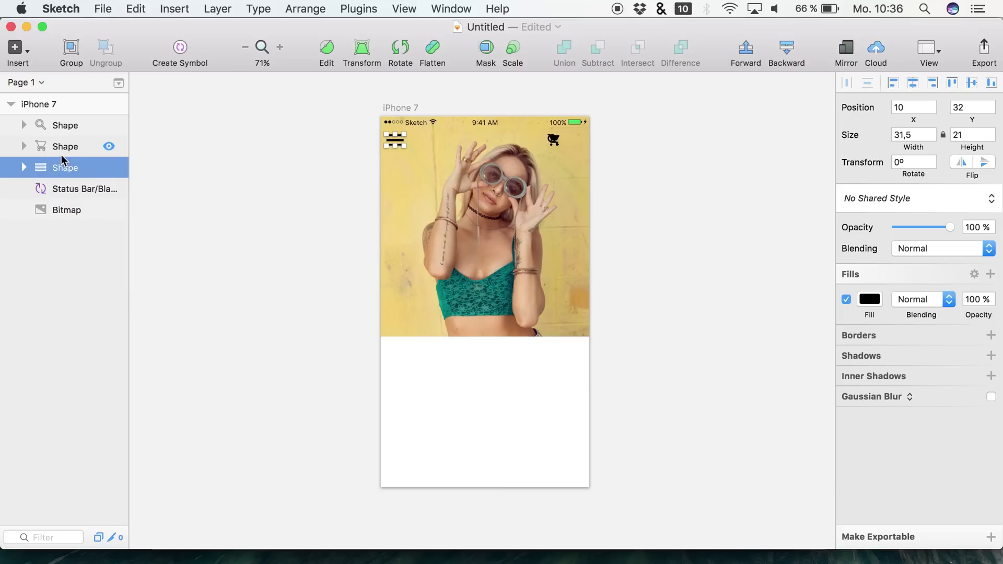
left_click(66, 147)
key("alt")
key("shift+Right")
key("shift+Right")
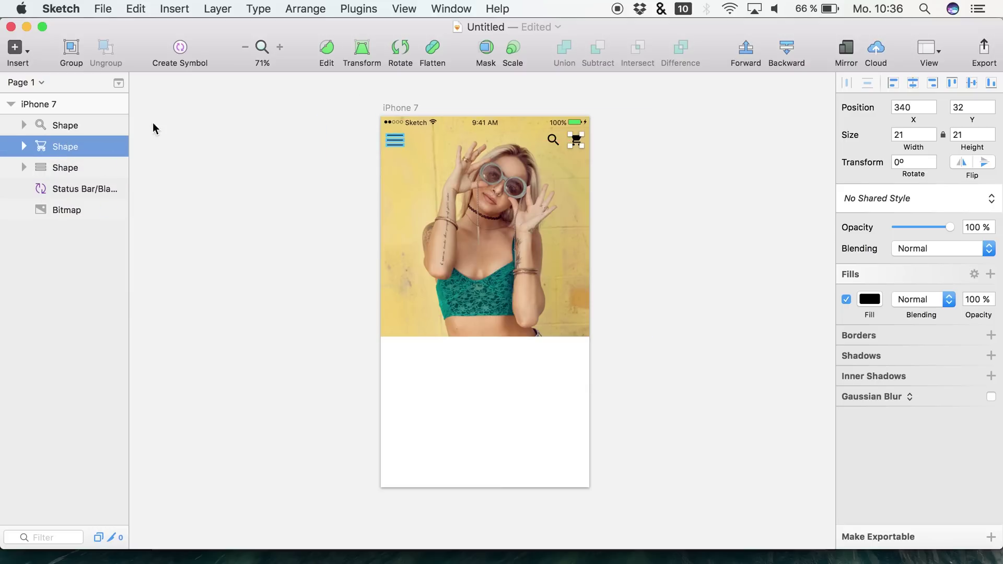
left_click(656, 180)
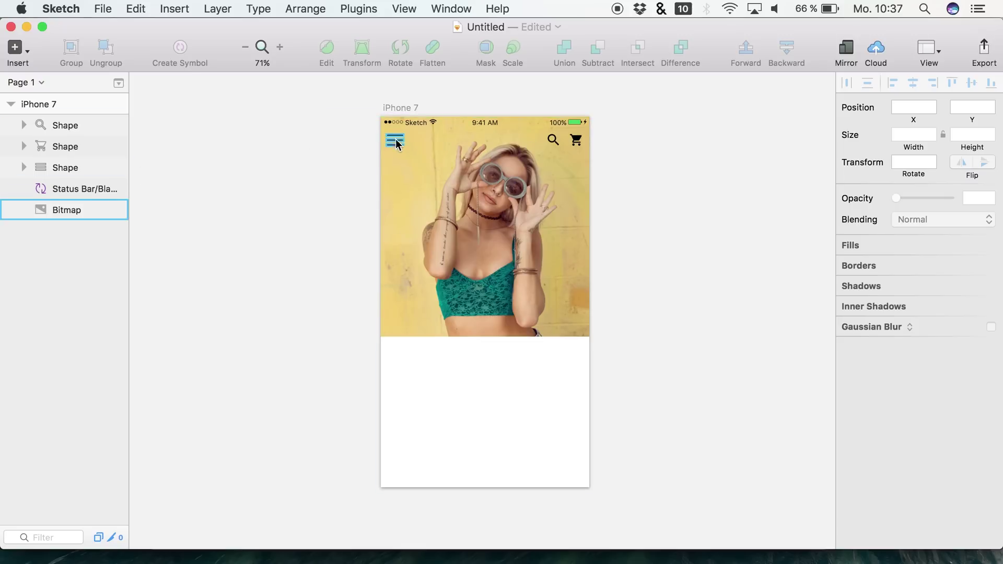
Shrink the menu icon to 22.5 × 15 and position it at X 8
left_click(56, 166)
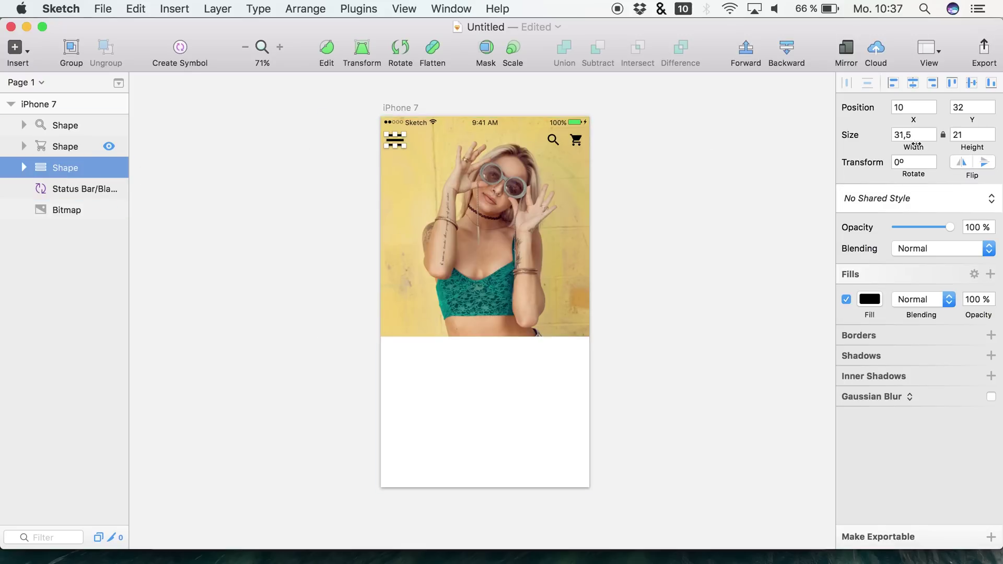
left_click_drag(911, 146, 904, 147)
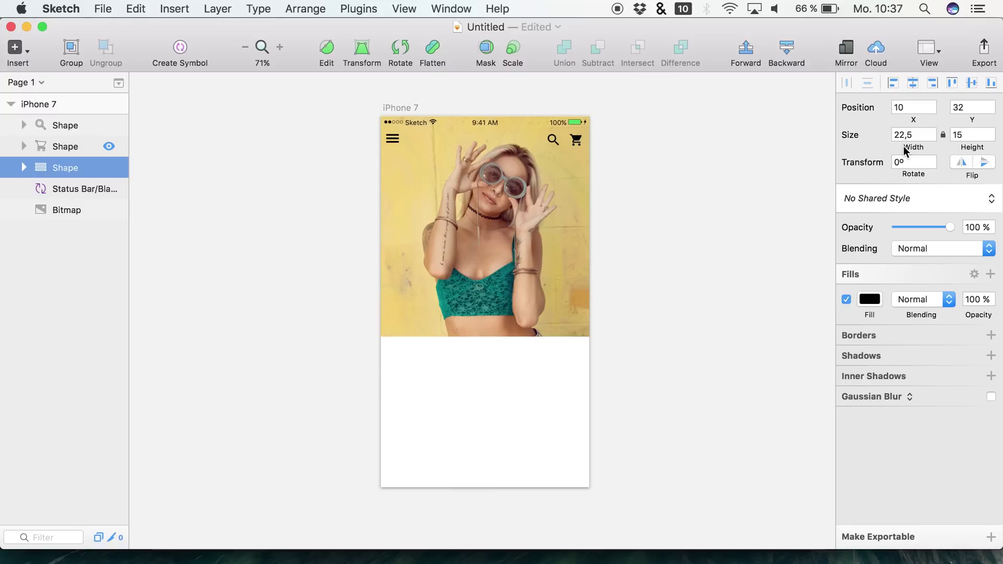
left_click(62, 209)
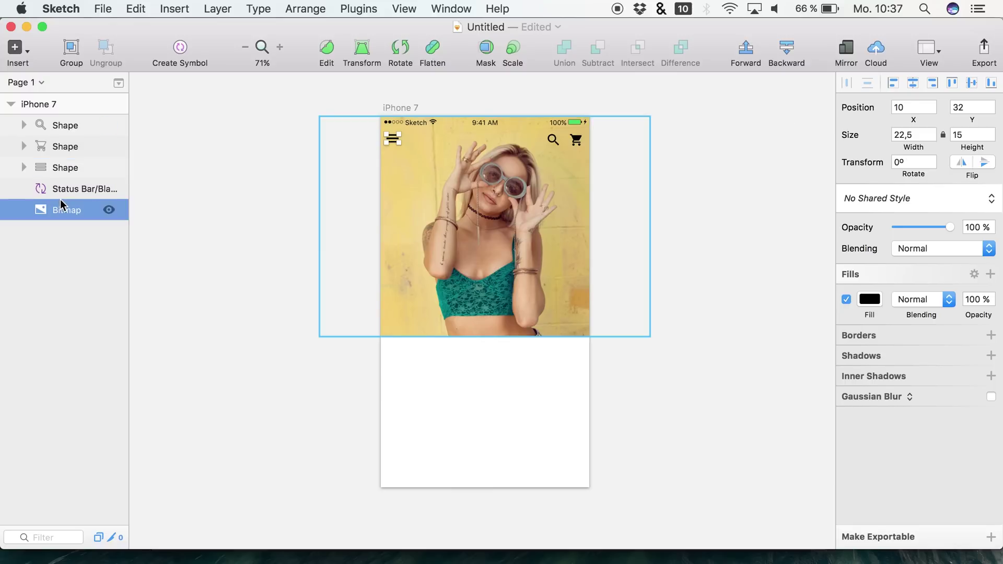
left_click(56, 171)
key("Right")
key("Right")
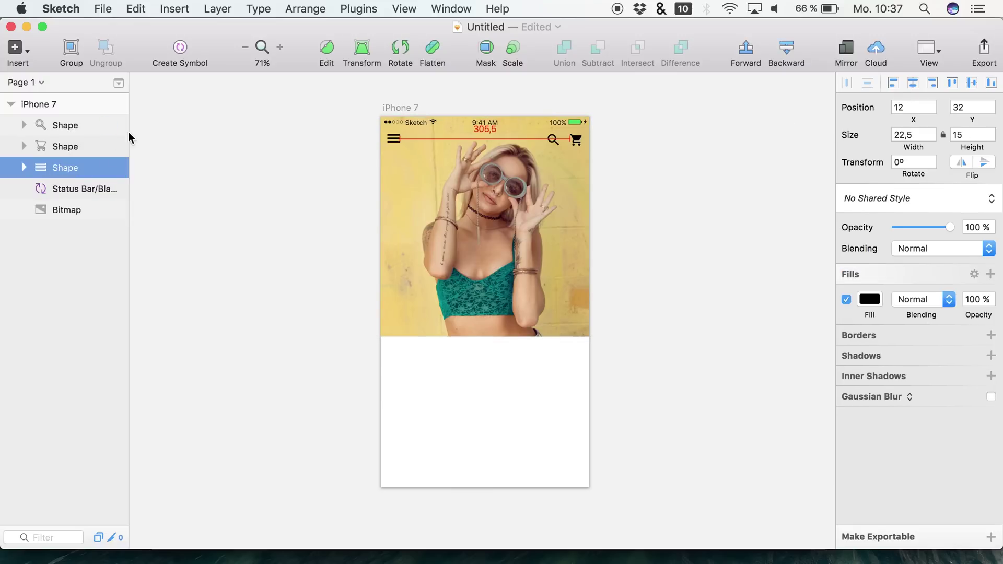
key("Left")
key("Left")
key("Left")
key("Left")
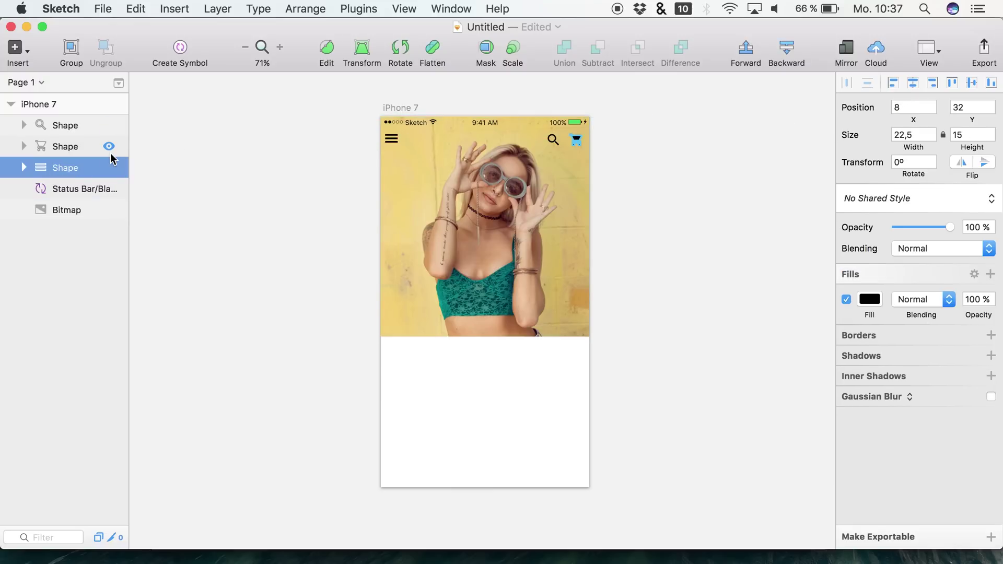
Nudge the search and cart icons slightly further right
left_click(81, 145)
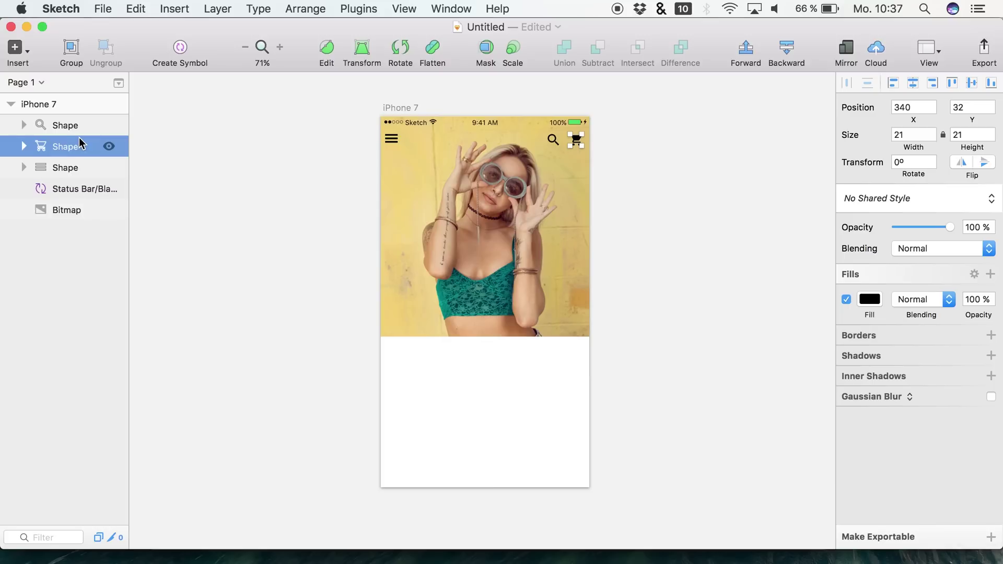
left_click(70, 130, "shift")
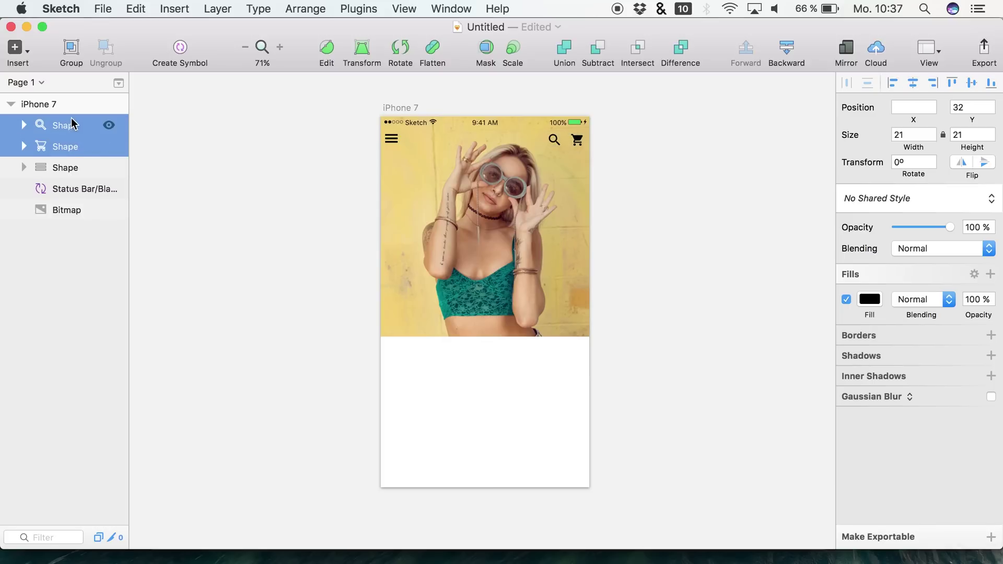
key("Right")
key("Right")
key("Right")
Group the photo, status bar and three icons into a group named 'top'
left_click(155, 215)
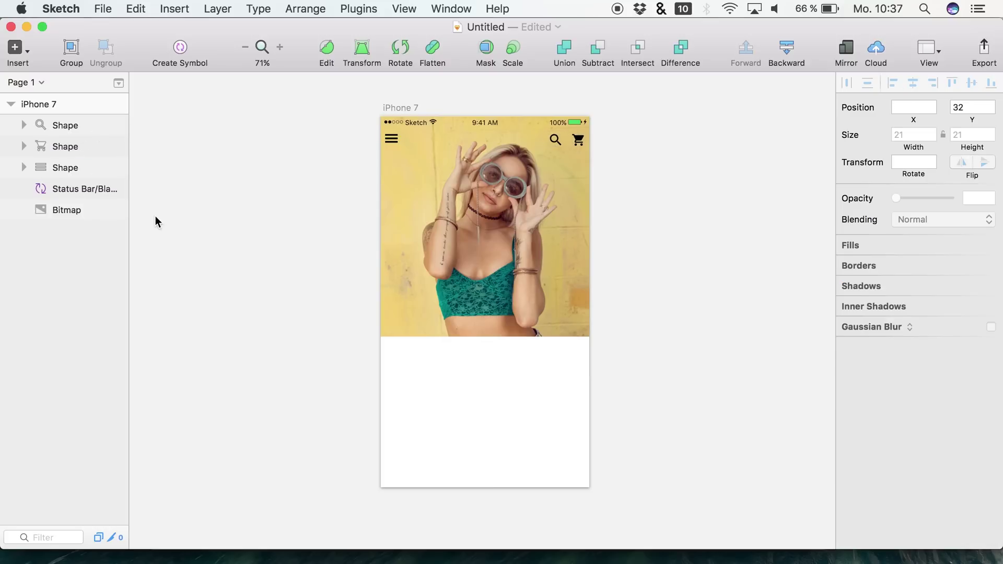
scroll(467, 272, "up", 3)
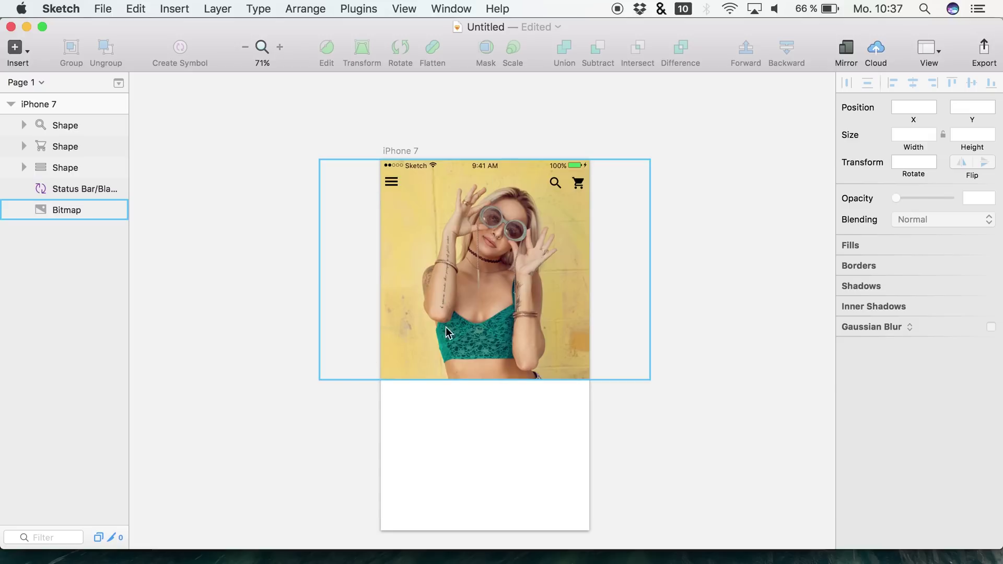
left_click(62, 210)
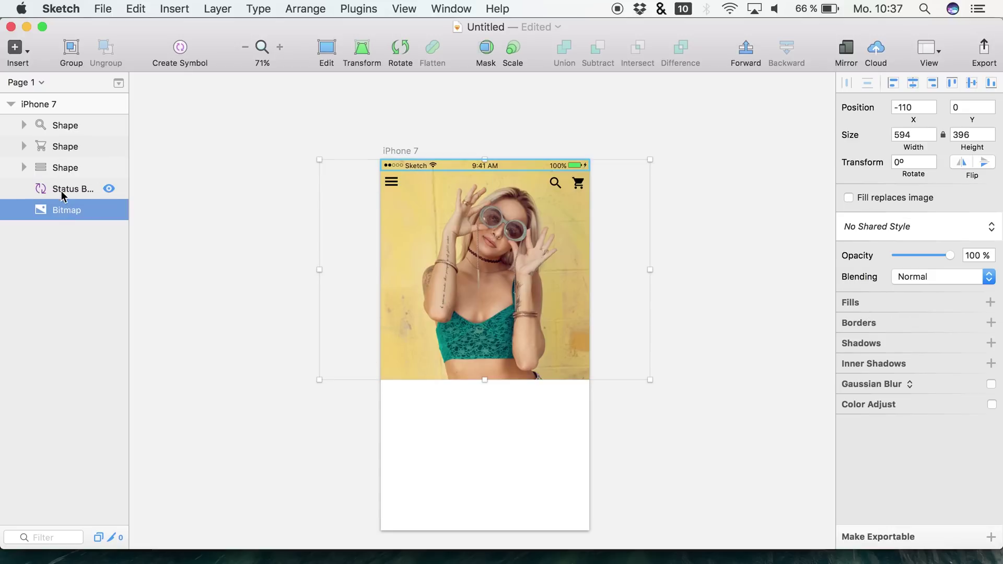
left_click(61, 127, "shift")
key("super+g")
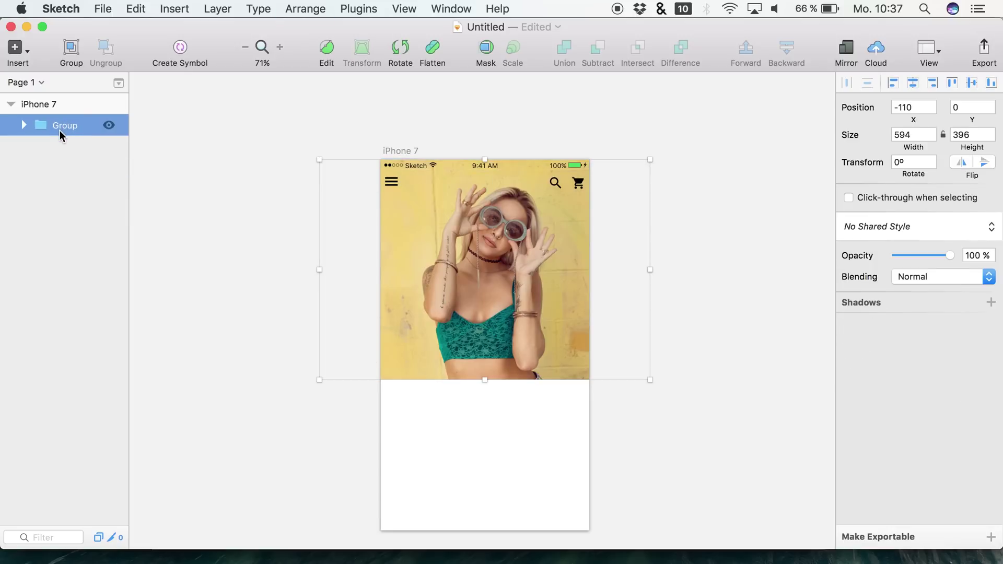
double_click(68, 128)
type("top")
key("Return")
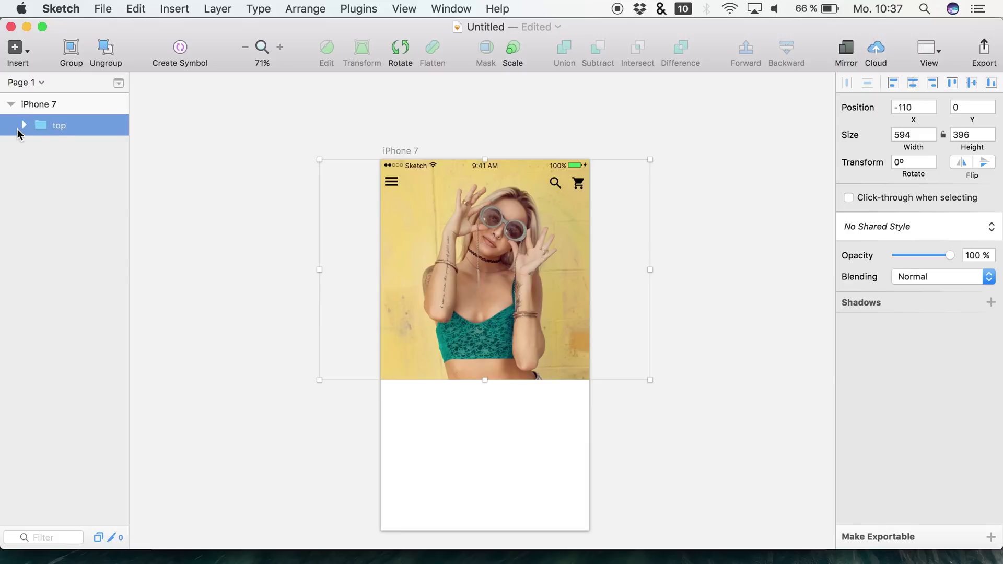
Rename the photo layer inside the 'top' group to 'intro'
left_click(24, 125)
left_click(70, 230)
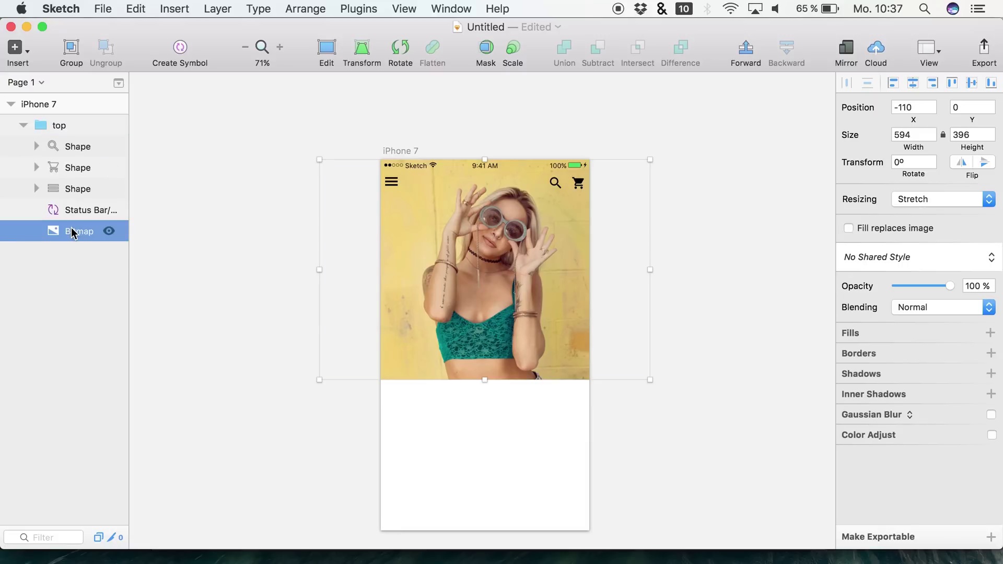
double_click(71, 232)
type("intro")
key("Return")
key("t")
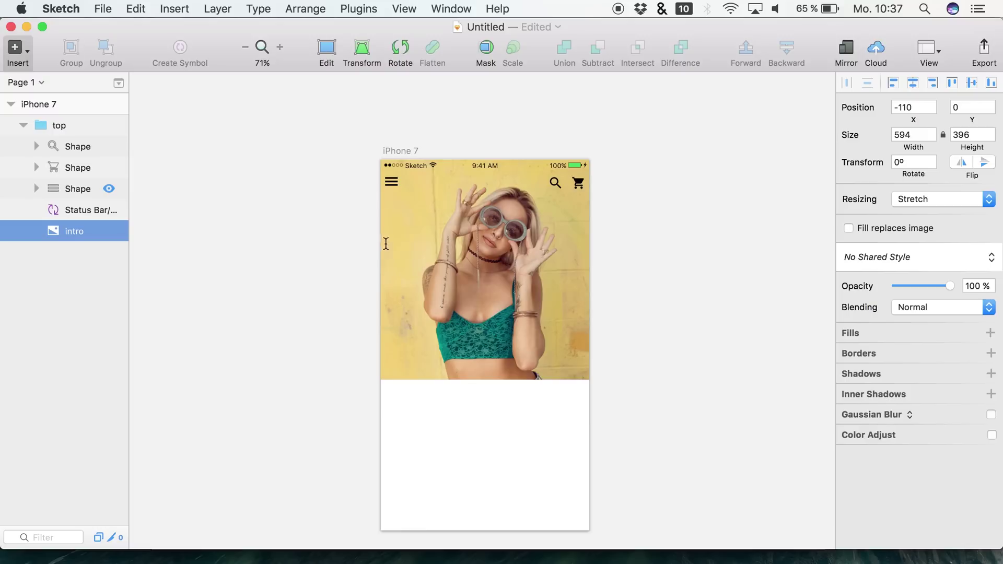
Add a text layer on the photo reading '1000 NEW WOMEN ITEMS', fixing the WOMAN typo
left_click(427, 255)
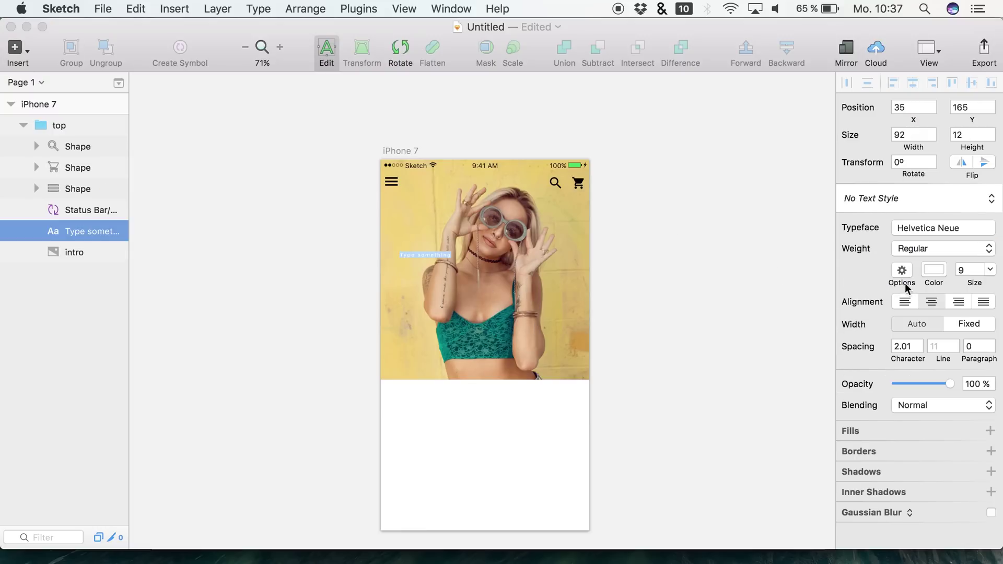
left_click(972, 270)
type("26")
key("Return")
double_click(463, 252)
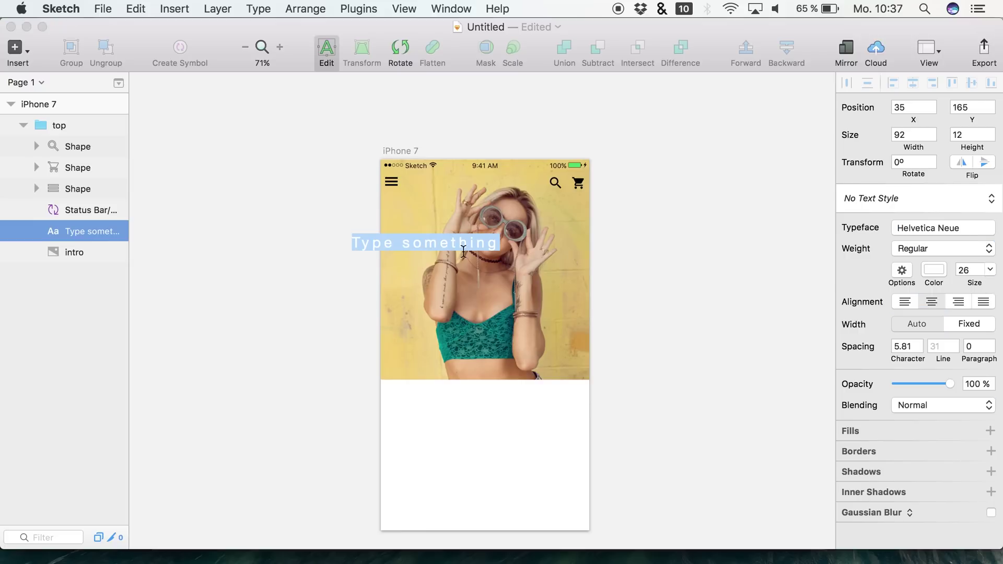
type("1000")
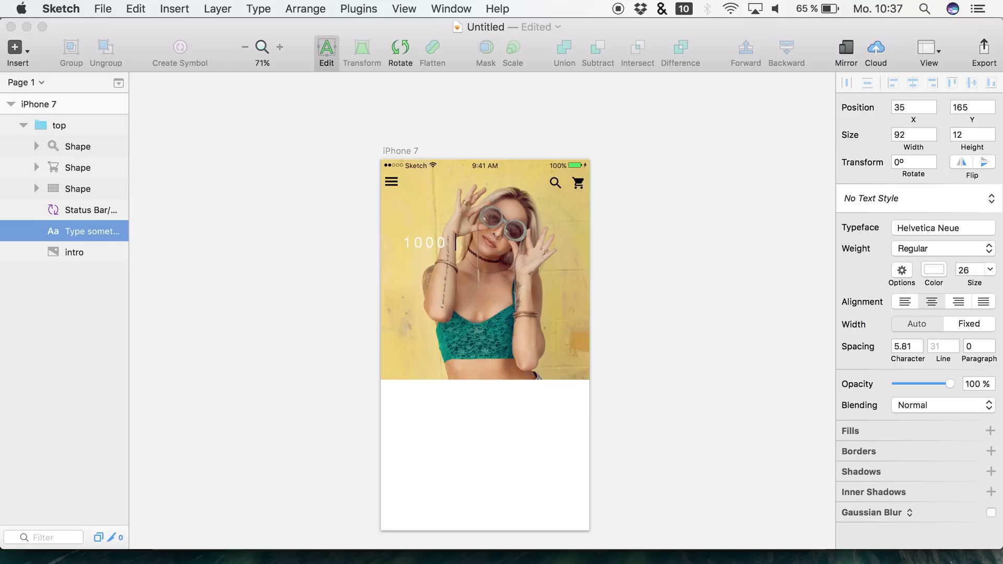
type(" NEW WOMAN ITEMS")
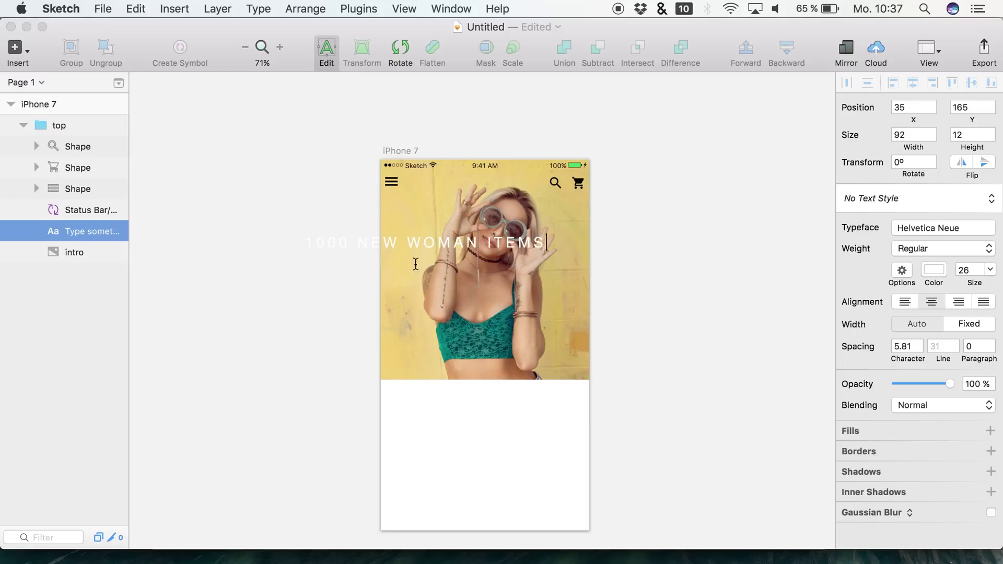
left_click(463, 245)
key("BackSpace")
type("E")
Tighten the headline's letter spacing, make it Thin and centre it horizontally on the artboard
key("super+a")
mouse_move(905, 361)
left_mouse_down()
mouse_move(914, 359)
mouse_move(889, 361)
left_mouse_up()
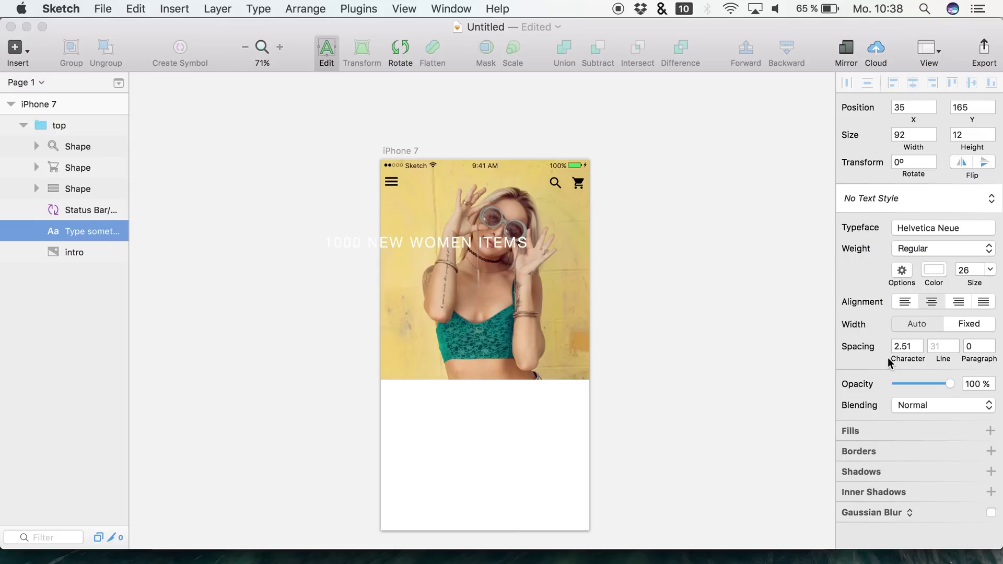
left_click(926, 250)
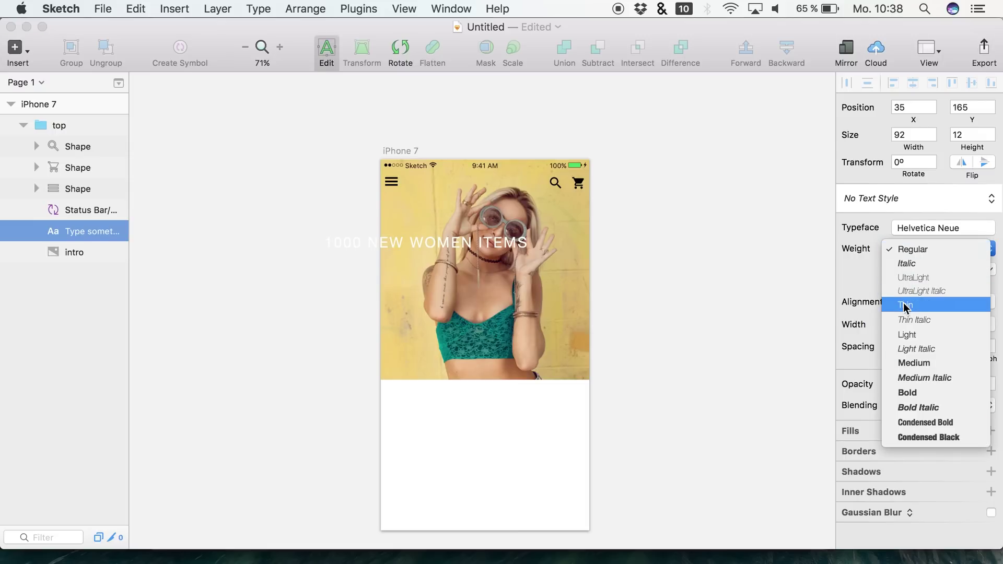
left_click(324, 281)
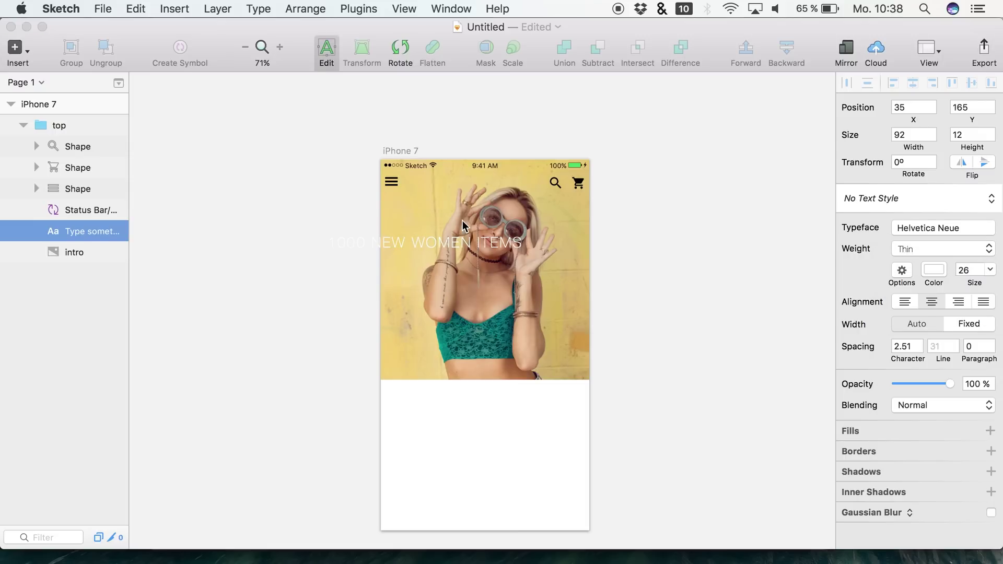
left_click(21, 250)
left_click(37, 237)
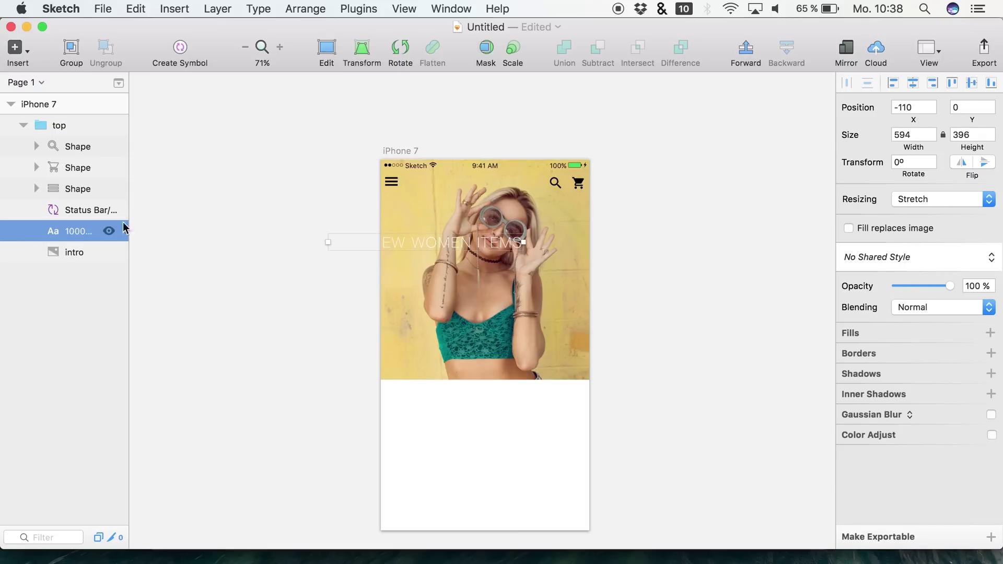
left_click(918, 83)
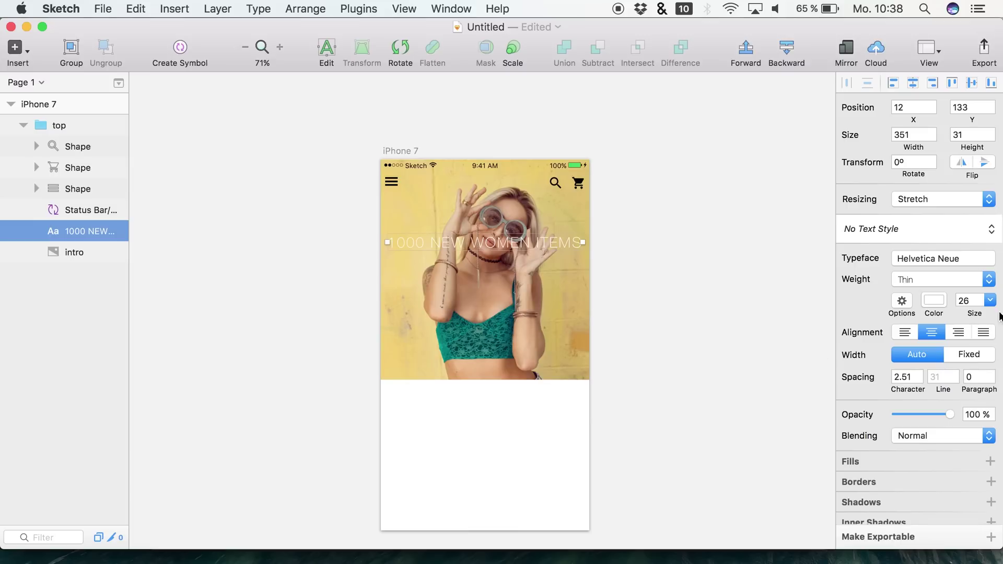
Shrink the headline to 17 pt and colour it black (000000)
left_click_drag(987, 312, 980, 309)
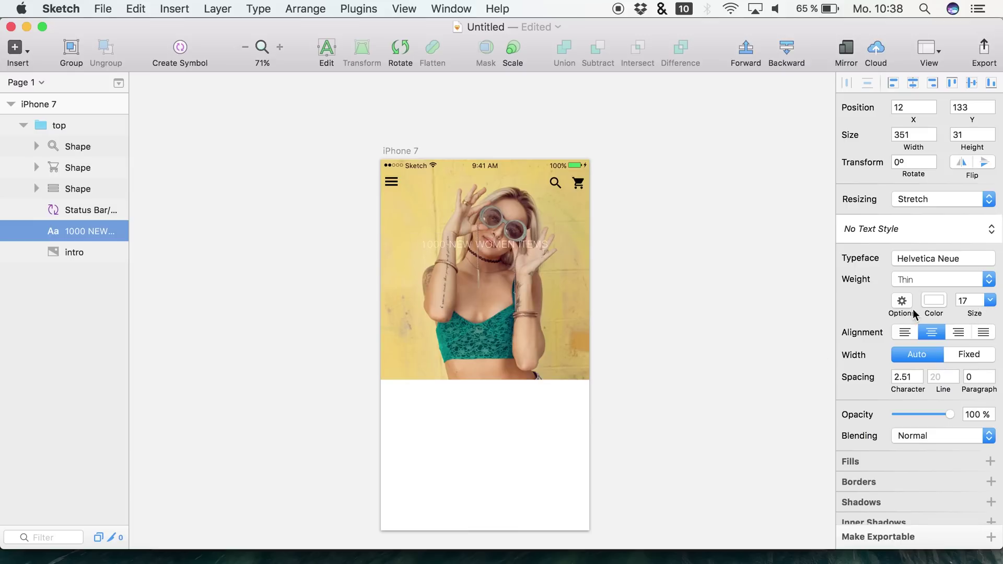
left_click(933, 309)
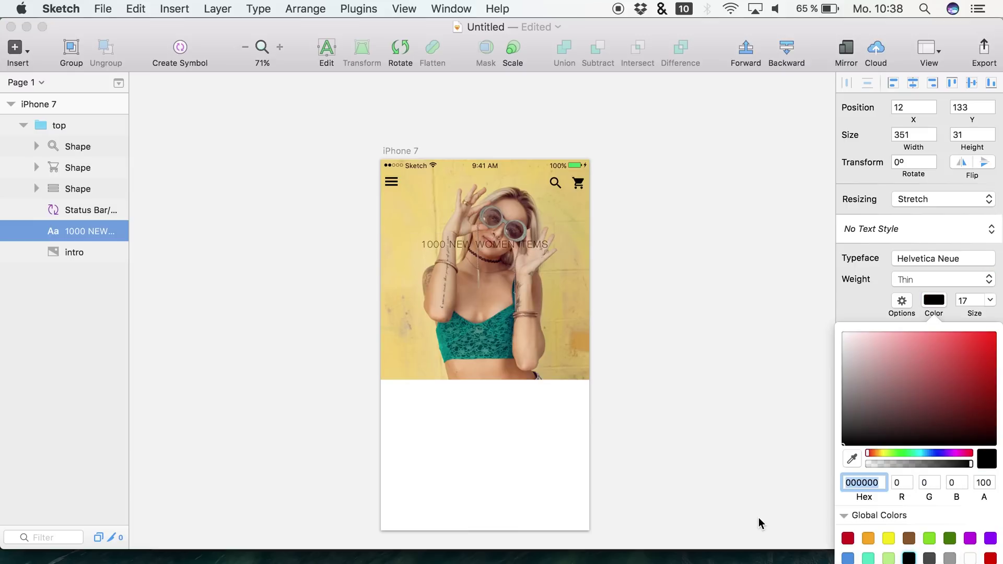
left_click_drag(912, 361, 621, 241)
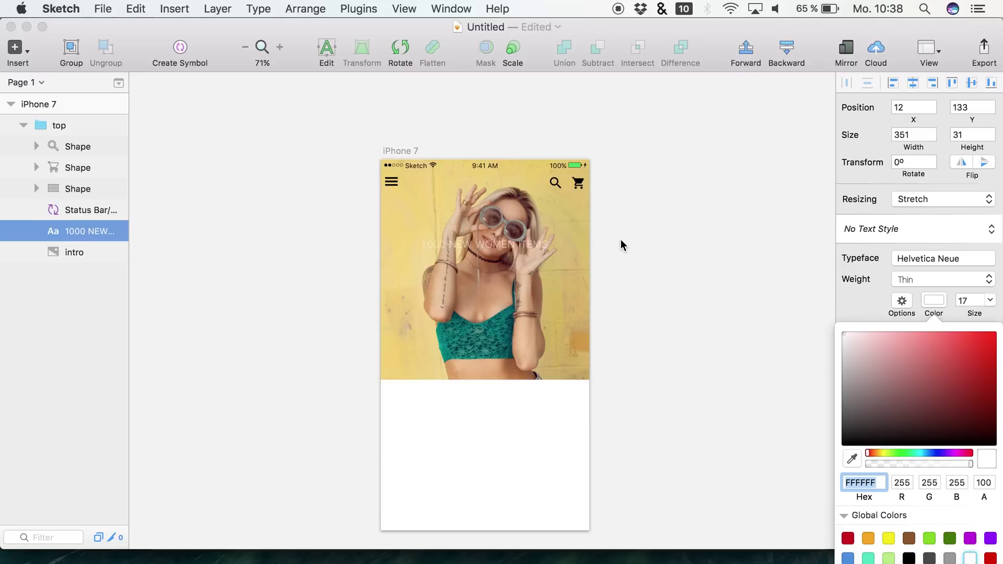
left_click_drag(858, 394, 784, 292)
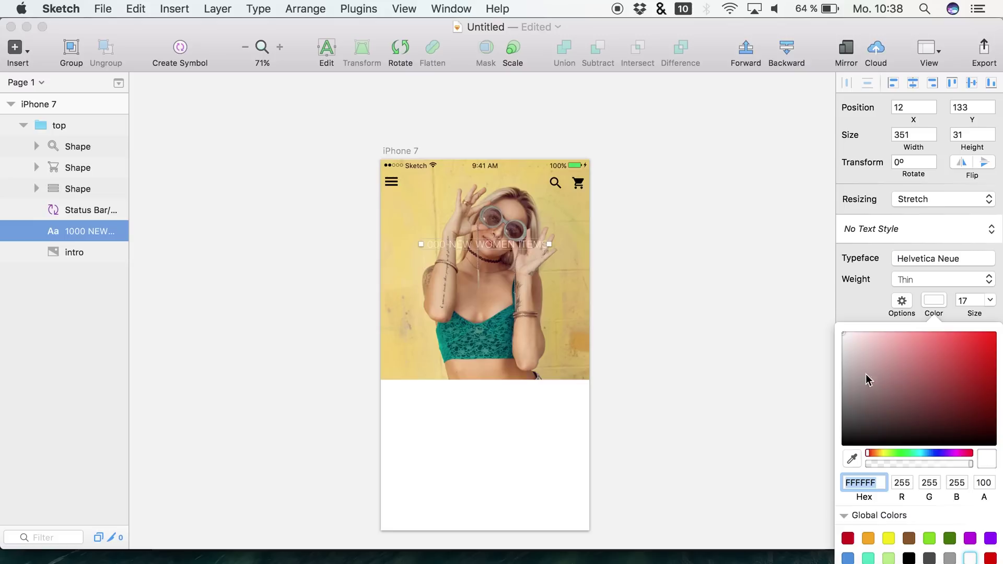
left_click_drag(866, 374, 770, 492)
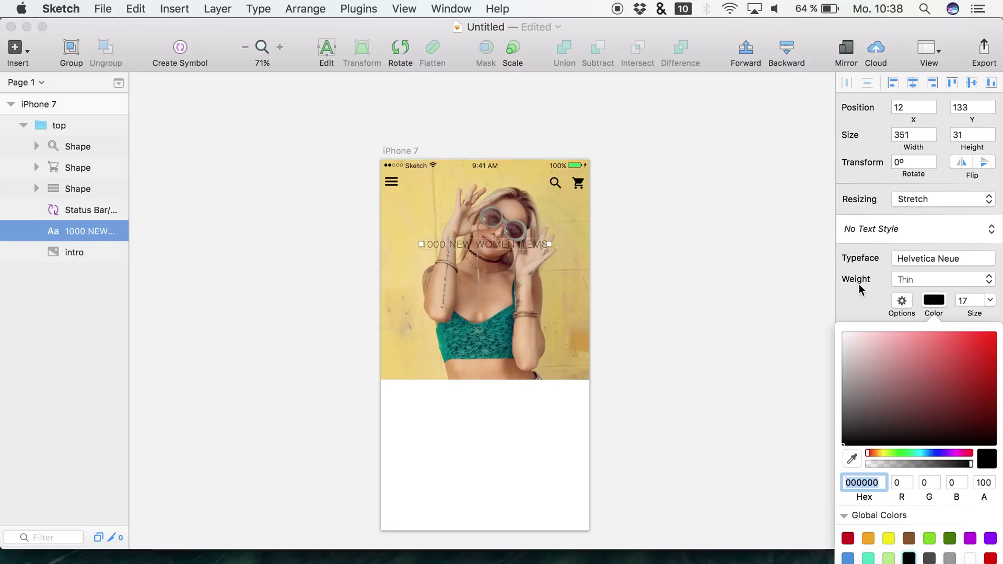
left_click(877, 297)
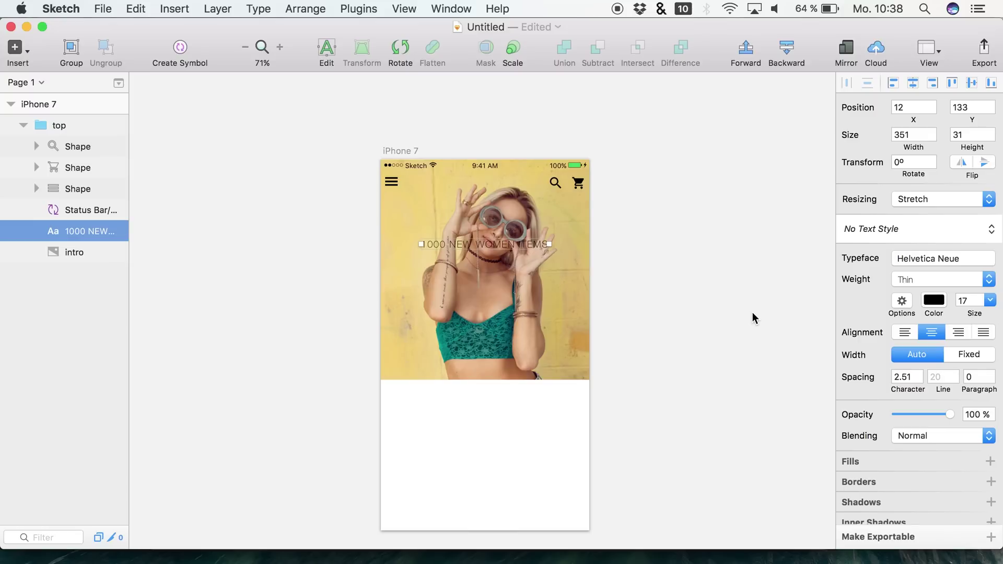
Switch the headline to Light weight and reselect the text layer
left_click(900, 286)
left_click(914, 309)
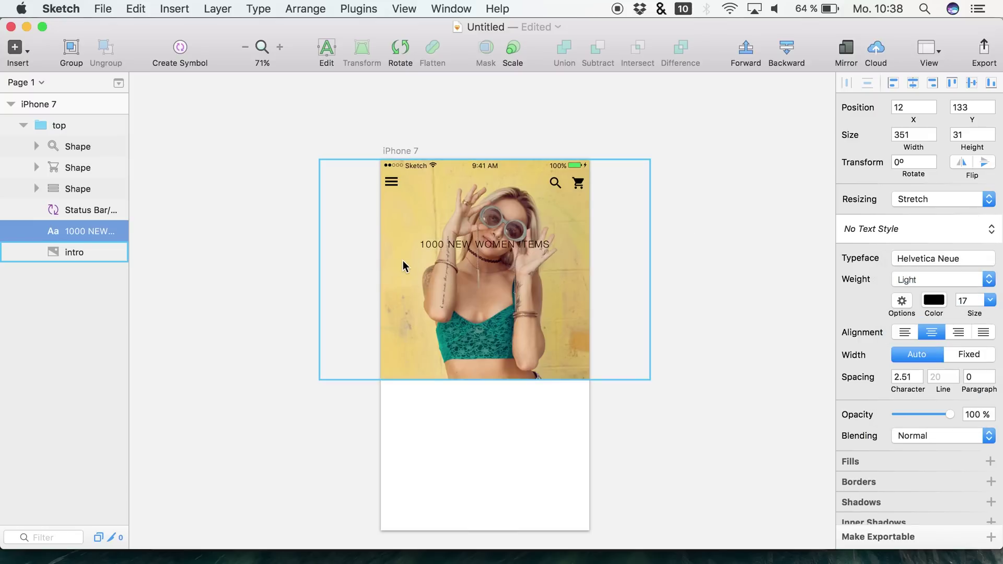
left_click(74, 244)
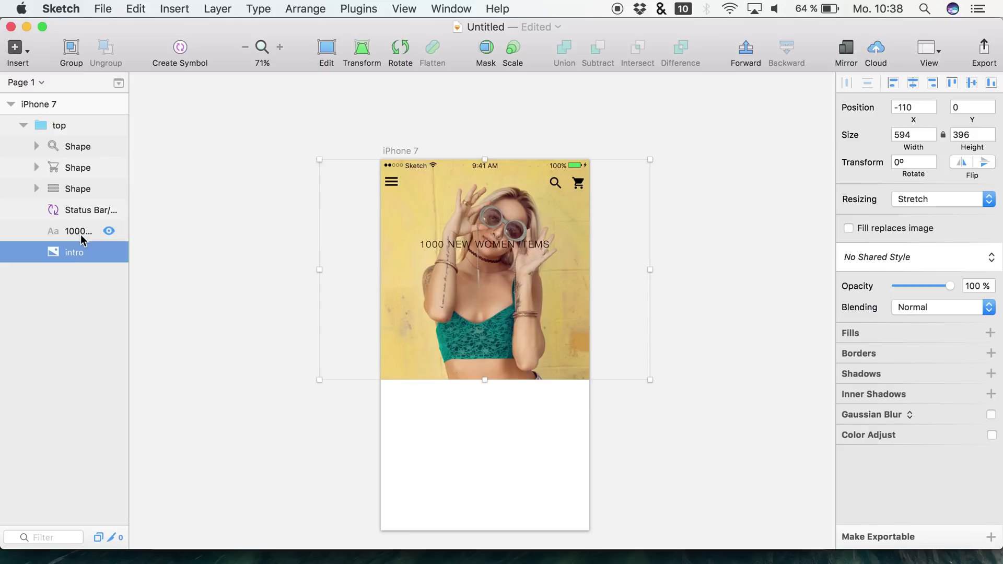
left_click(80, 234)
Duplicate the headline and change the copy's text to 'NEW Arrivals'
key("super+d")
key("shift+Down")
key("shift+Down")
key("shift+Down")
key("shift+Down")
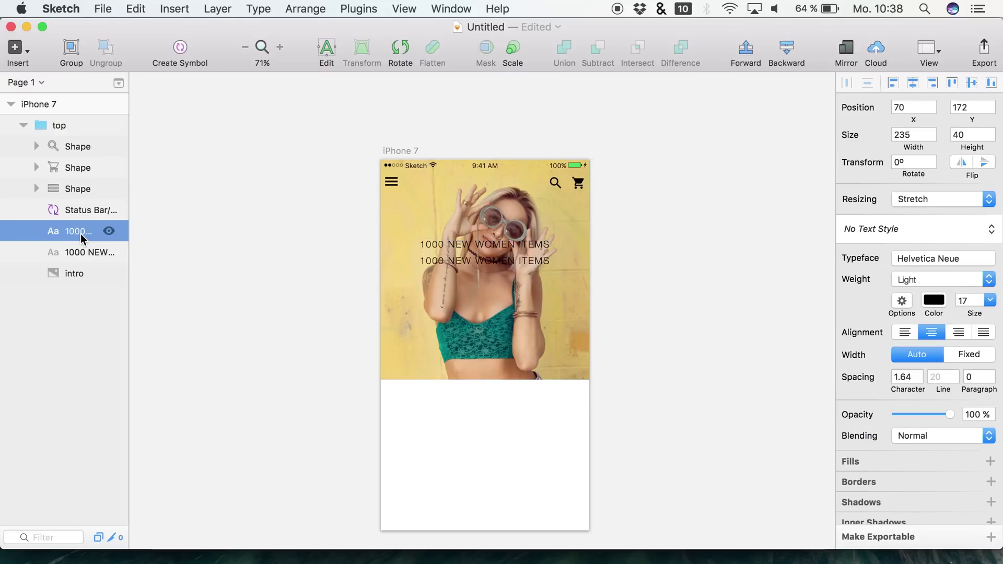
double_click(460, 260)
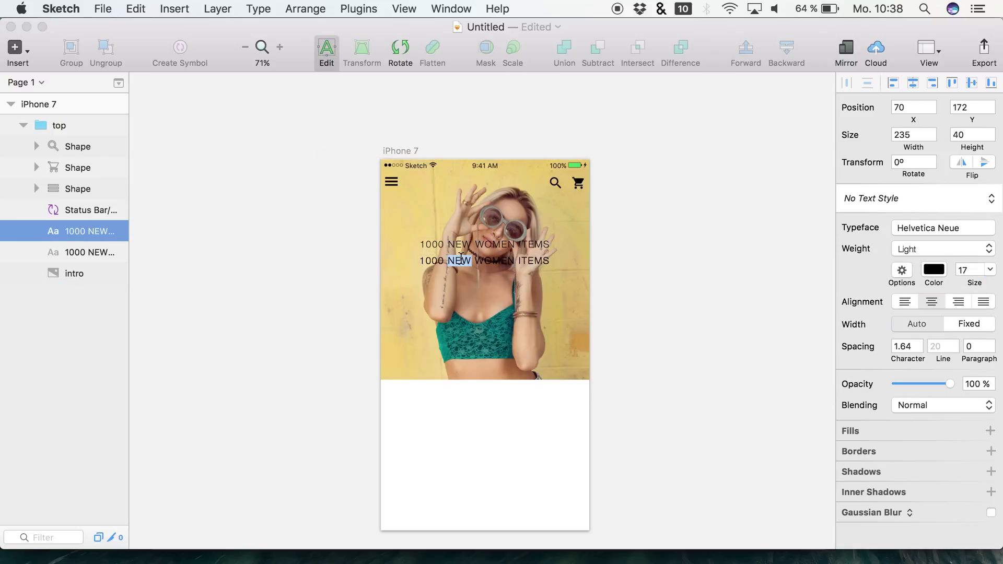
key("super+a")
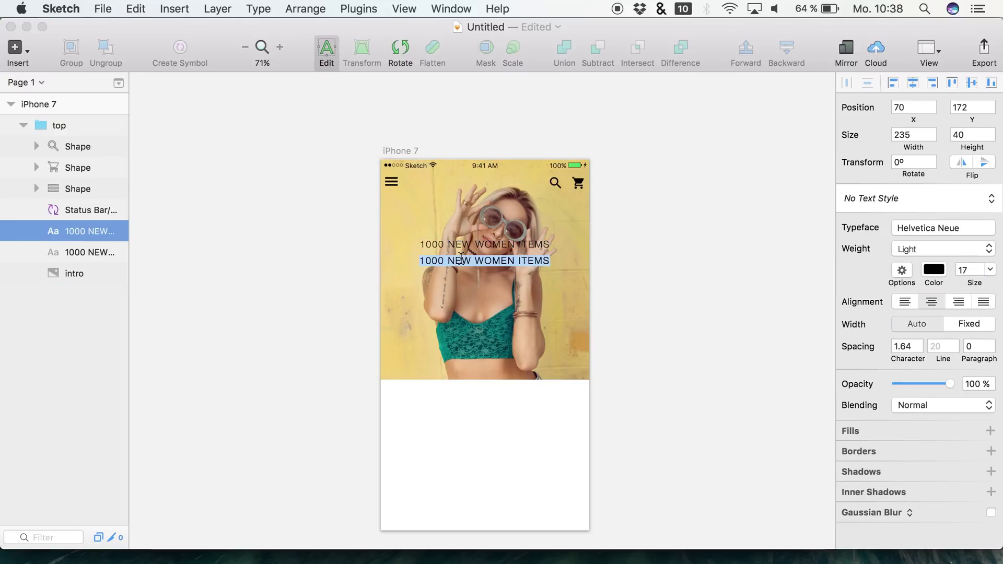
type("NEW ")
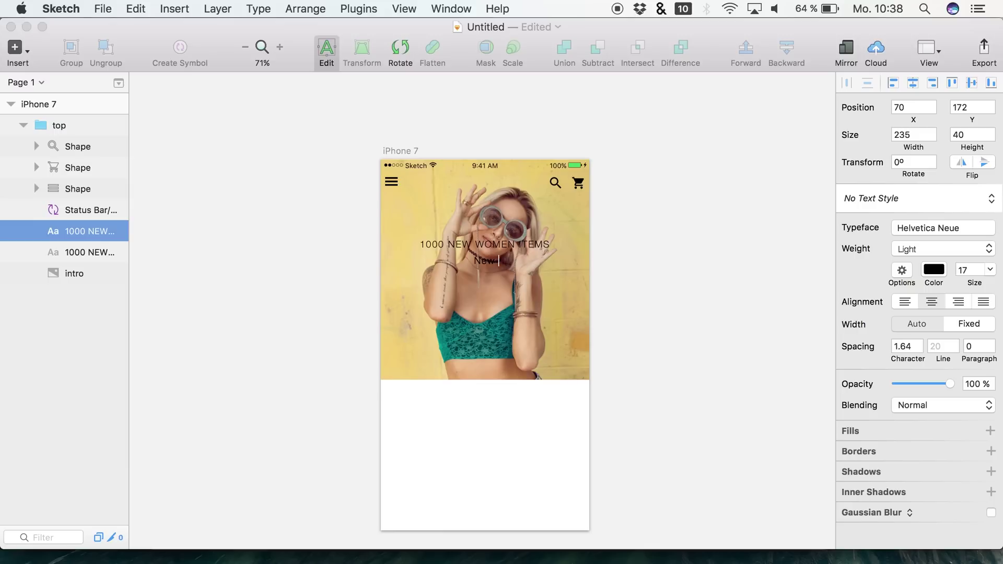
type("Arrivals")
Set the New Arrivals text to size 39, character spacing 1 and Thin weight
key("super+a")
left_click_drag(975, 283, 991, 286)
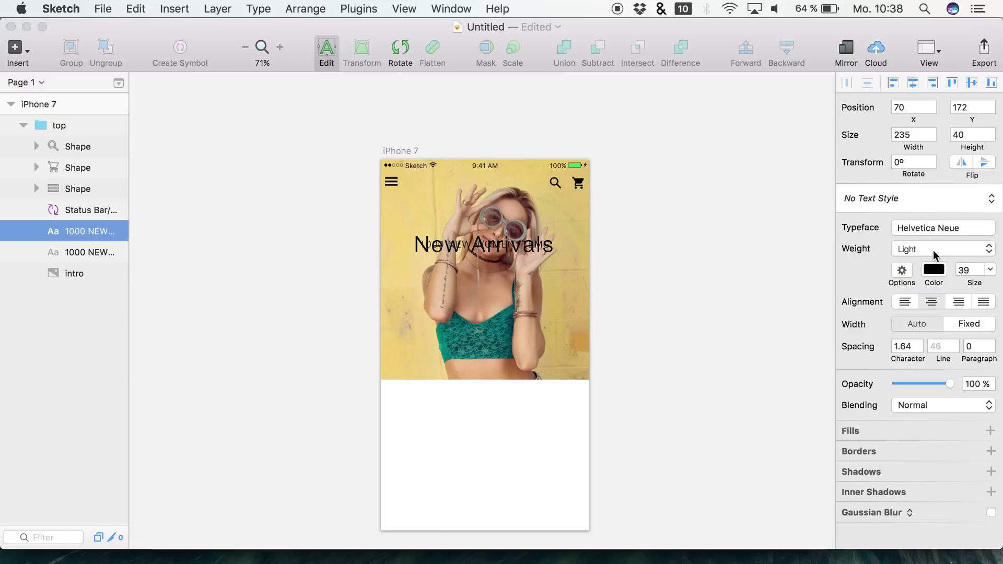
left_click(909, 352)
type("1")
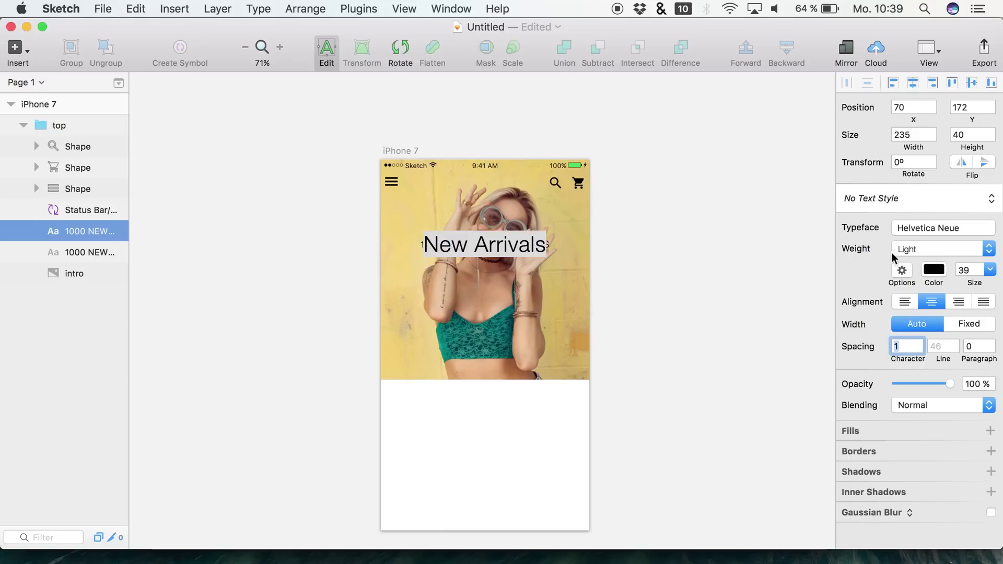
left_click(943, 249)
left_click(923, 221)
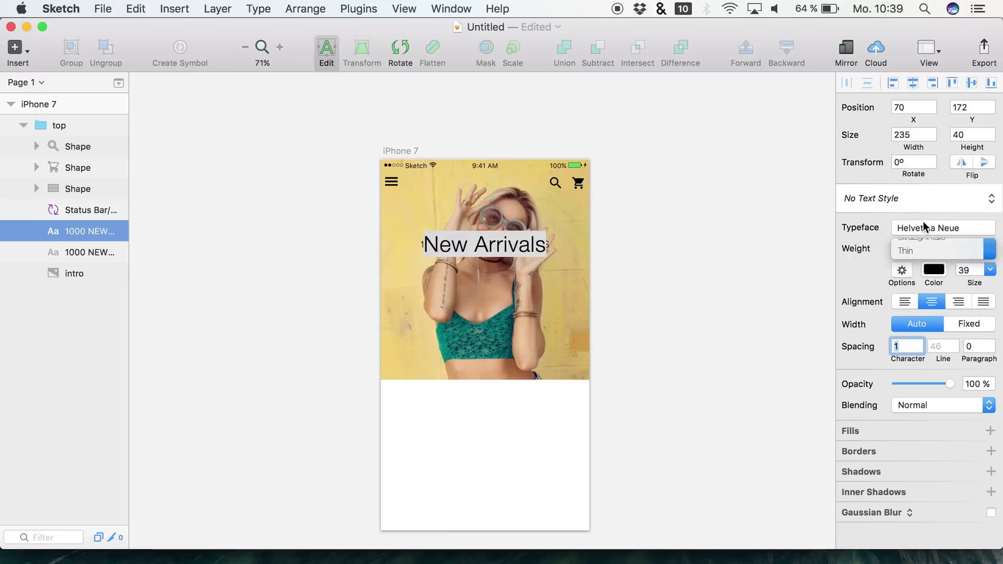
Nudge New Arrivals below the 1000 NEW WOMEN ITEMS line and select both text layers
key("Tab")
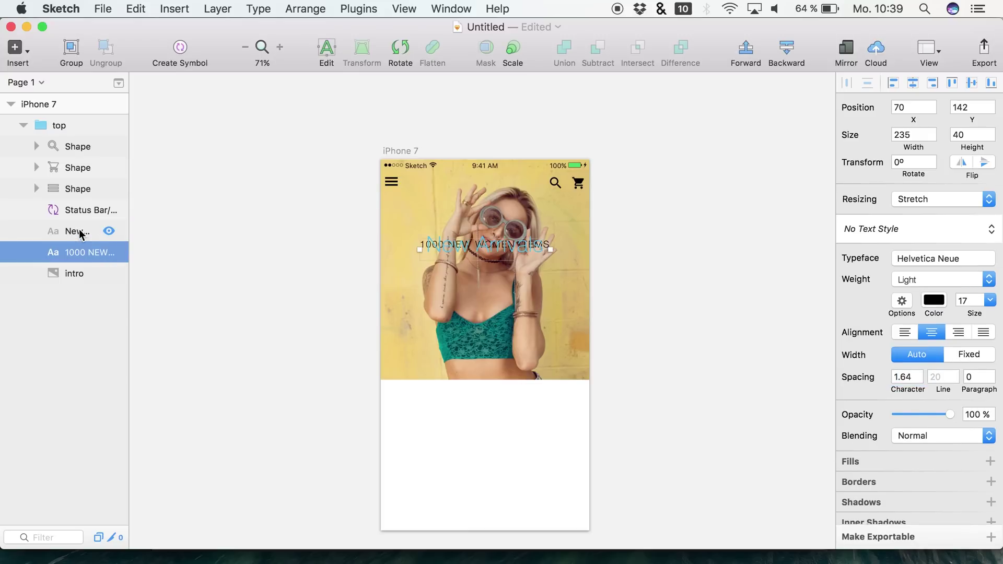
key("shift+Down")
key("shift+Down")
key("shift+Down")
key("super+z")
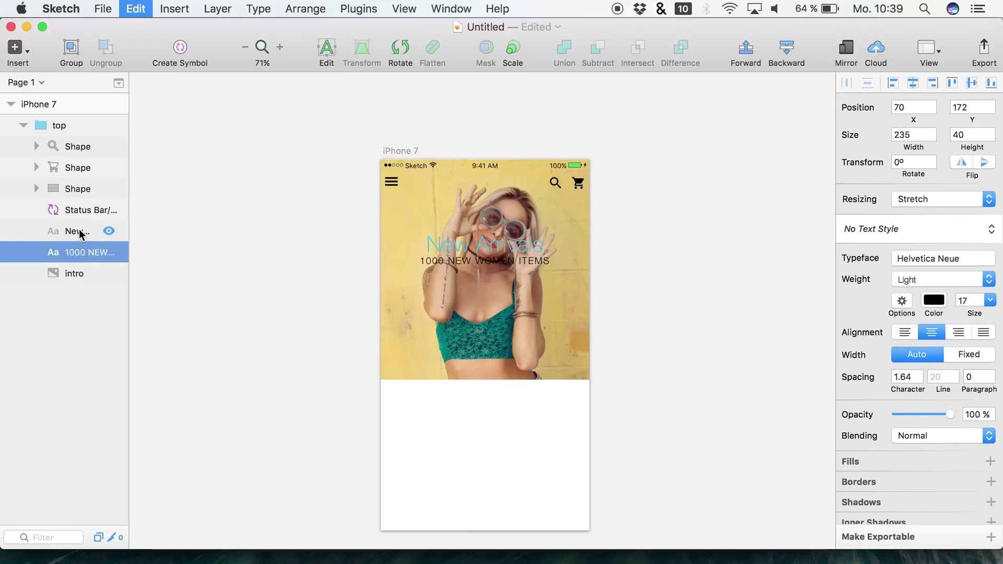
left_click(80, 230)
key("shift+Down")
key("shift+Down")
key("shift+Down")
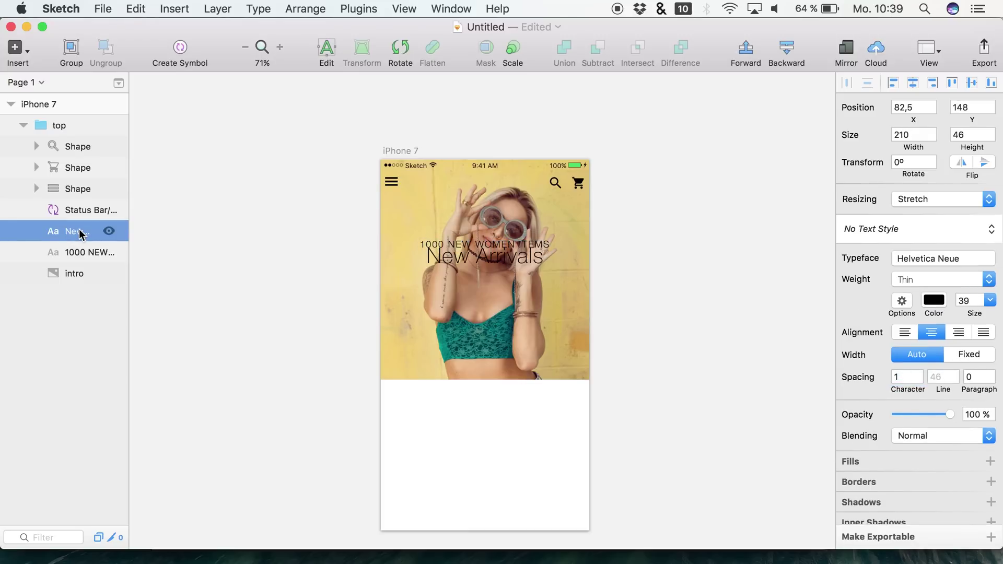
left_click(58, 247, "shift")
Fine-tune the vertical position of both headline lines on the photo
key("shift+Down")
key("shift+Down")
key("shift+Down")
key("shift+Up")
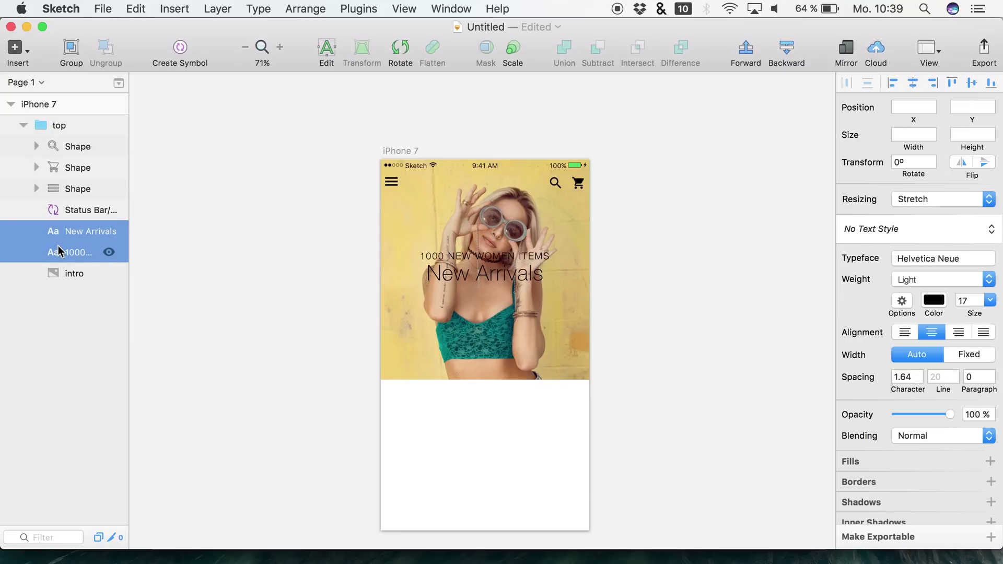
key("Up")
key("Up")
key("Up")
key("Up")
key("Down")
key("Down")
key("Down")
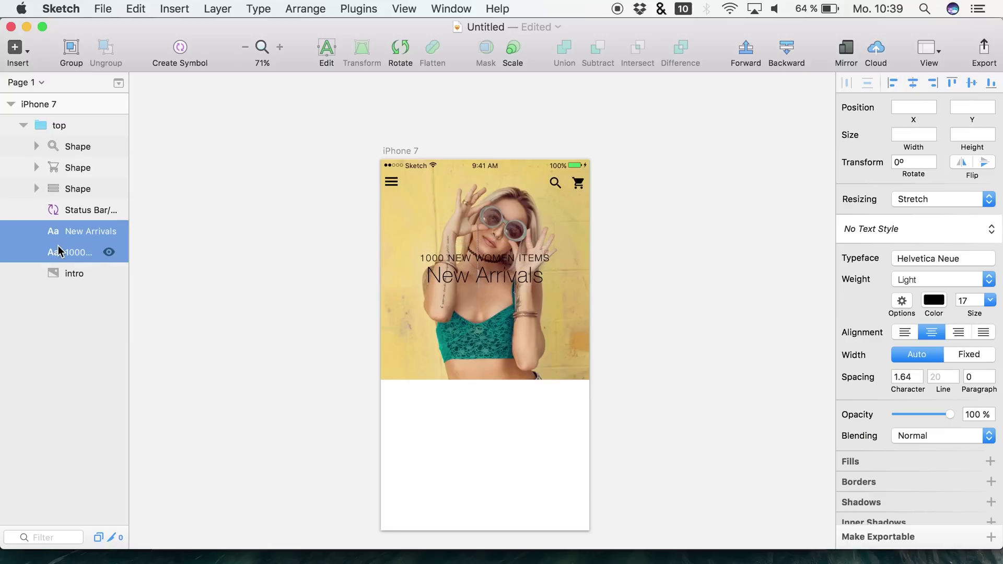
Give the intro photo a white FFFFFF fill lowered to 18% opacity
left_click(87, 273)
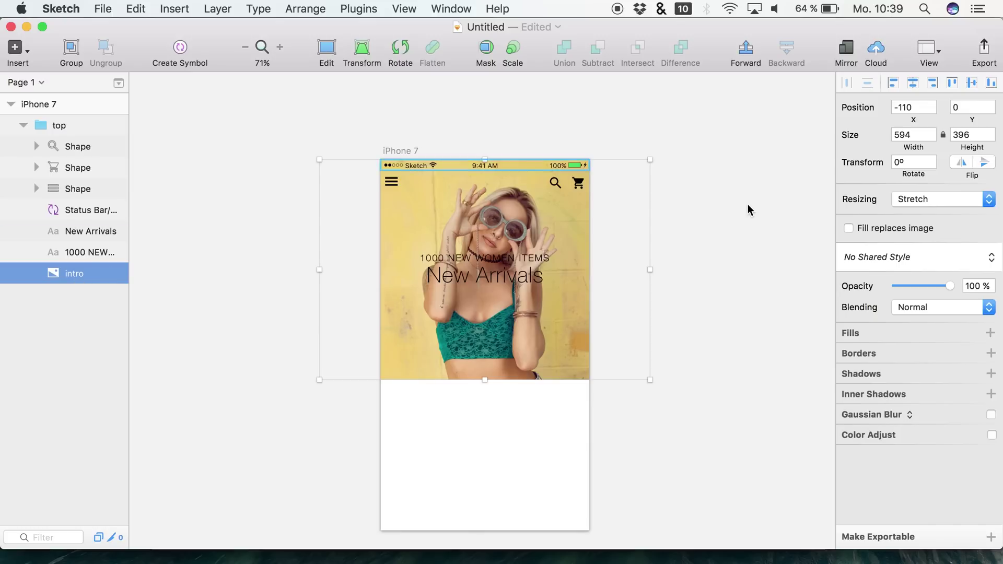
left_click(867, 333)
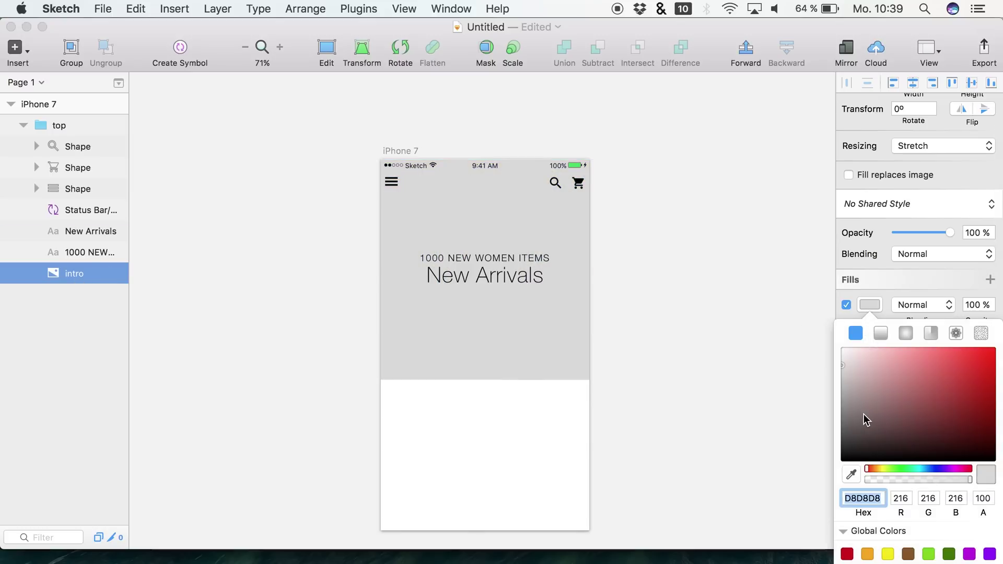
mouse_move(868, 410)
left_mouse_down()
mouse_move(894, 385)
mouse_move(648, 307)
left_mouse_up()
mouse_move(843, 413)
left_mouse_down()
mouse_move(843, 473)
mouse_move(826, 508)
mouse_move(810, 481)
mouse_move(782, 310)
left_mouse_up()
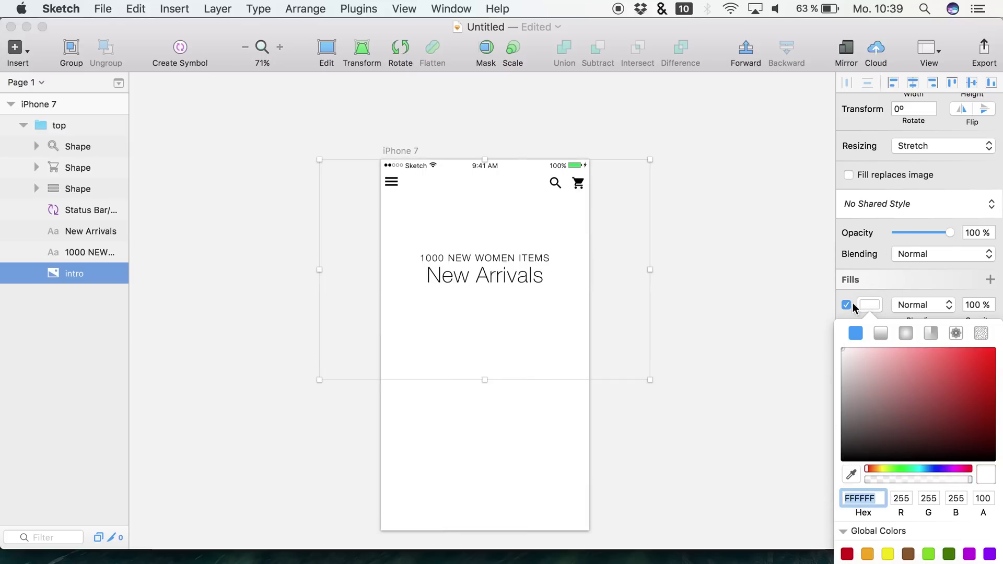
left_click(923, 224)
left_click(868, 356)
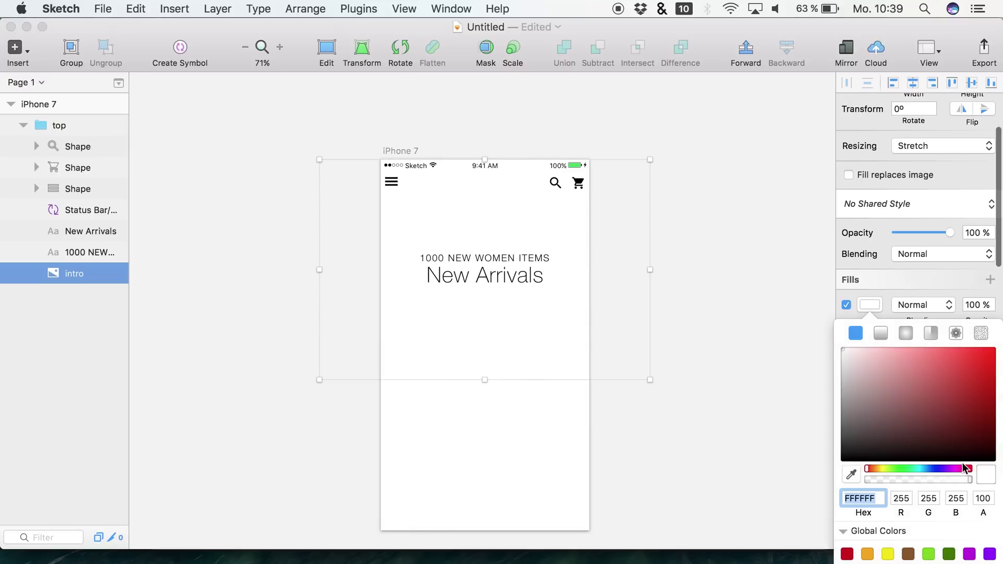
left_click_drag(933, 477, 884, 471)
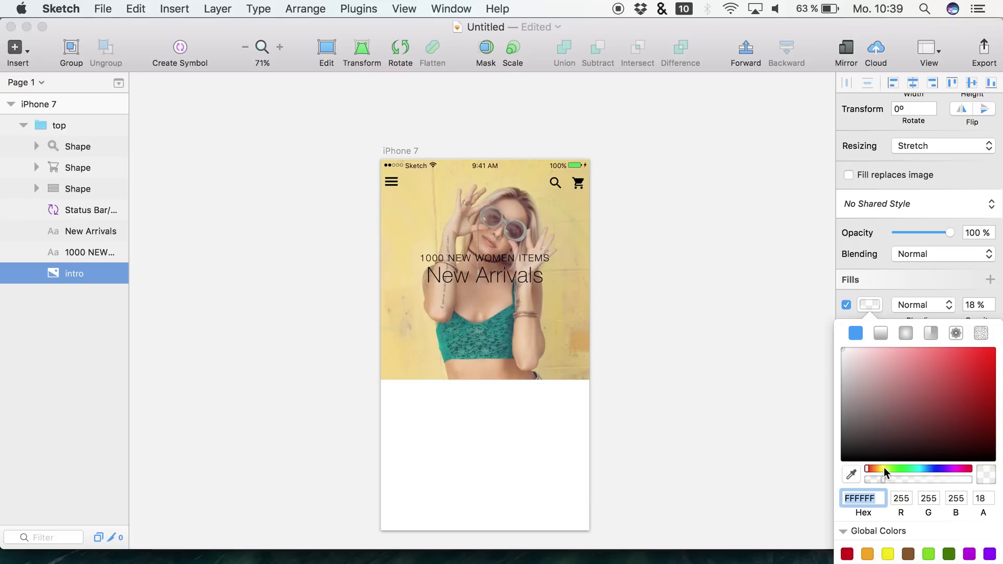
Move both headline lines down to the bottom of the hero photo
left_click(84, 233)
left_click(81, 252, "shift")
key("shift+Down")
key("shift+Down")
key("shift+Down")
key("shift+Down")
key("shift+Down")
key("shift+Down")
key("shift+Down")
key("shift+Down")
key("shift+Down")
key("shift+Down")
key("shift+Down")
key("shift+Down")
key("shift+Down")
key("shift+Down")
key("shift+Down")
key("shift+Down")
key("shift+Down")
key("shift+Down")
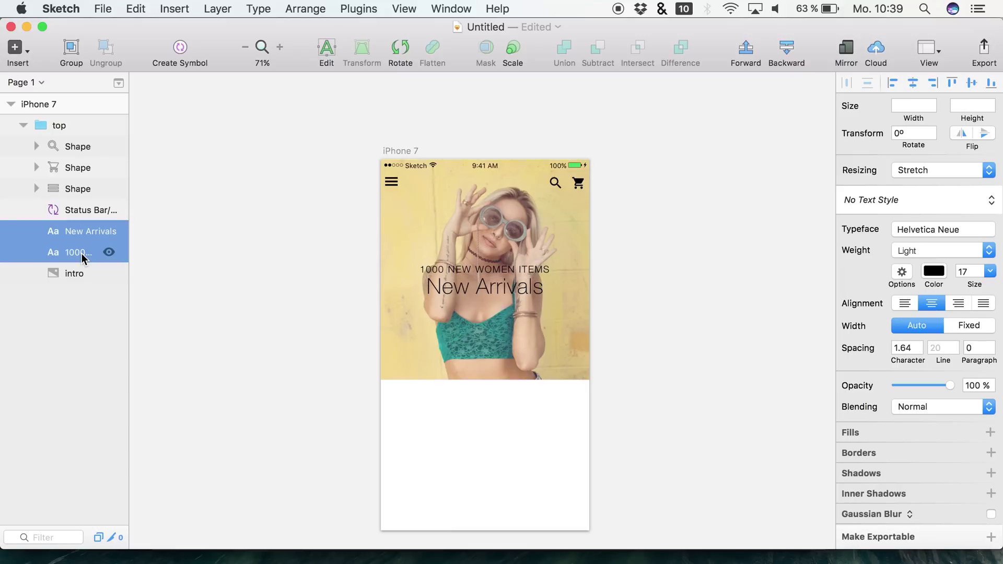
key("shift+Down")
key("shift+Down")
key("shift+Down")
key("shift+Down")
key("shift+Down")
key("shift+Down")
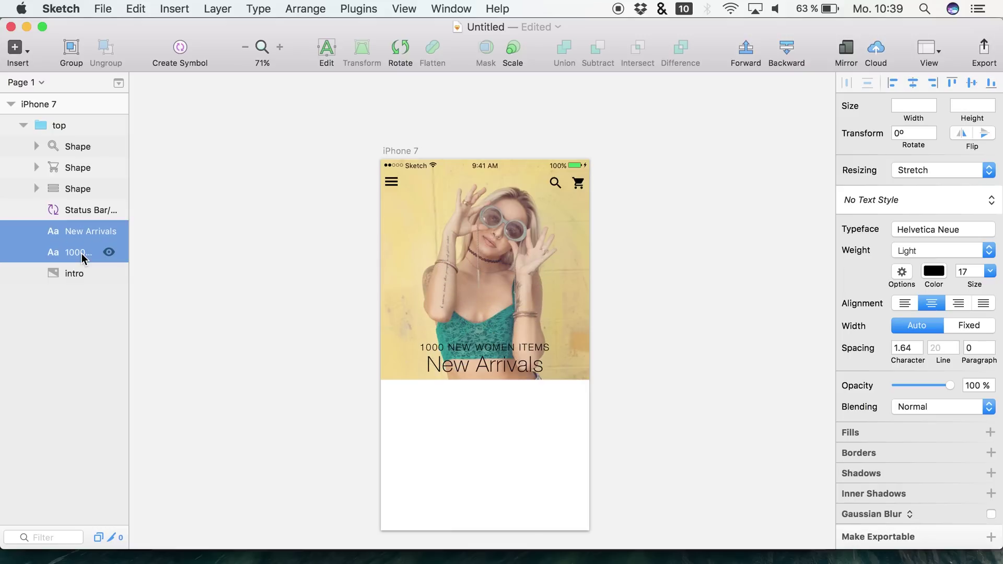
key("shift+Up")
key("shift+Up")
key("shift+Up")
key("shift+Up")
key("shift+Up")
key("shift+Up")
key("shift+Up")
key("shift+Up")
key("shift+Up")
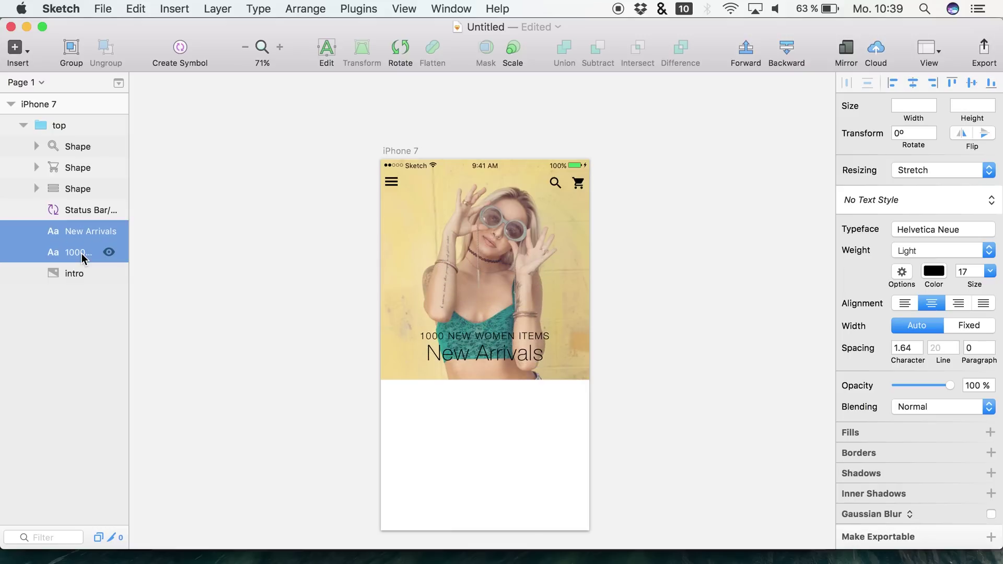
key("shift+Down")
key("shift+Down")
key("shift+Down")
key("shift+Down")
key("shift+Down")
key("shift+Down")
key("shift+Down")
key("shift+Down")
key("shift+Down")
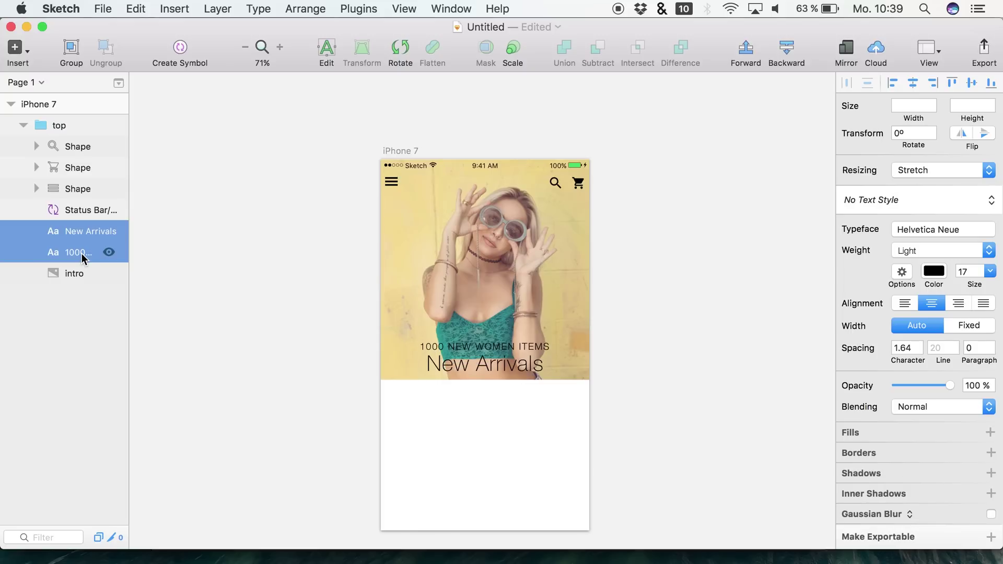
Switch off the intro photo's 18% white fill
left_click(65, 273)
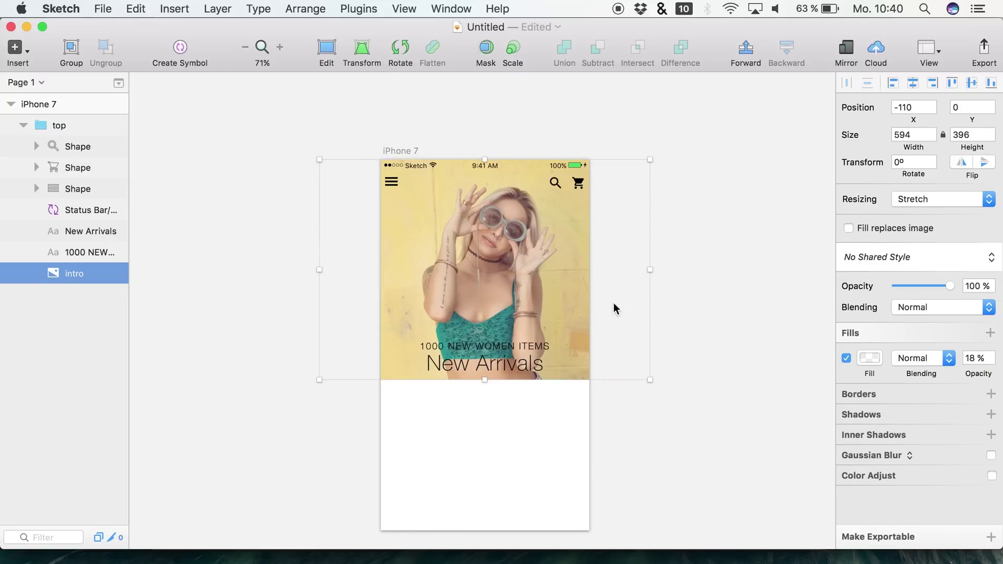
left_click(846, 358)
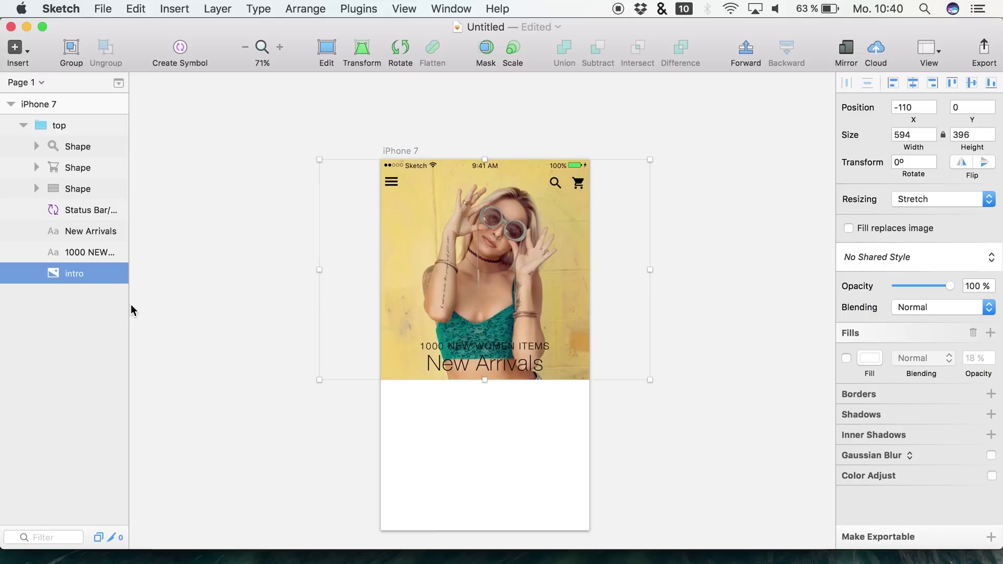
key("r")
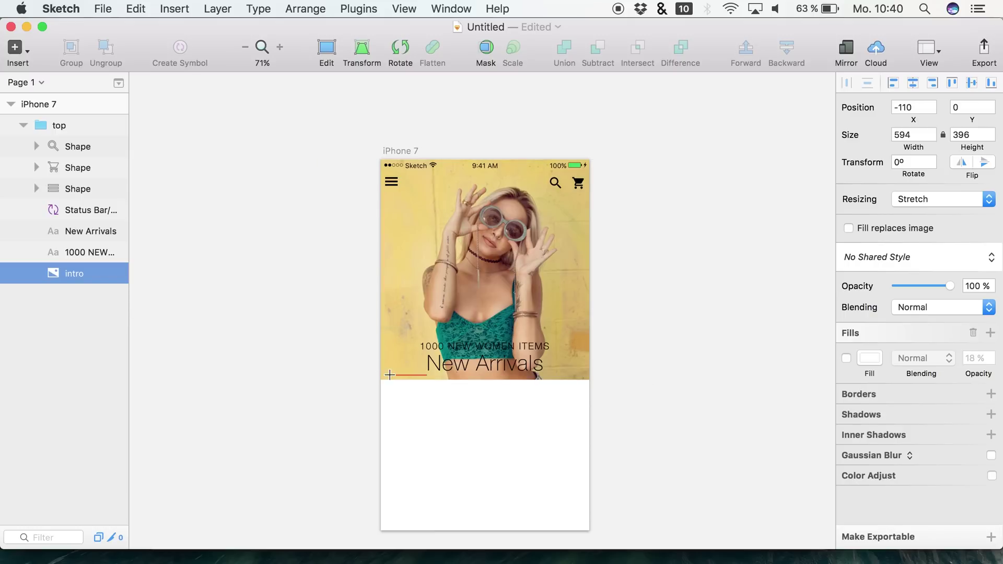
Draw a borderless 375×83 rectangle at X 0 behind the headlines and fill it white FFFFFF
mouse_move(391, 374)
left_mouse_down()
mouse_move(641, 348)
mouse_move(590, 347)
mouse_move(593, 337)
left_mouse_up()
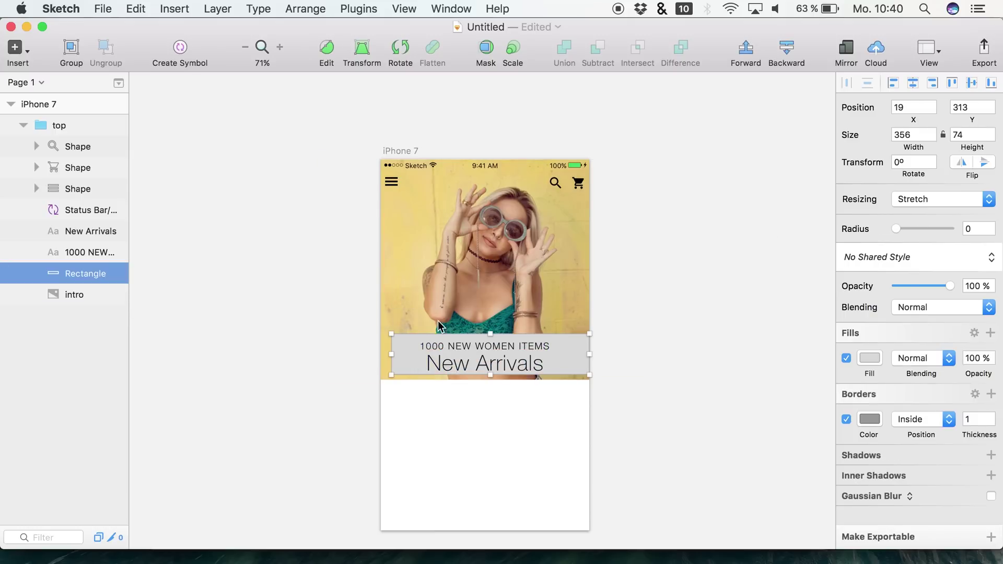
left_click(847, 419)
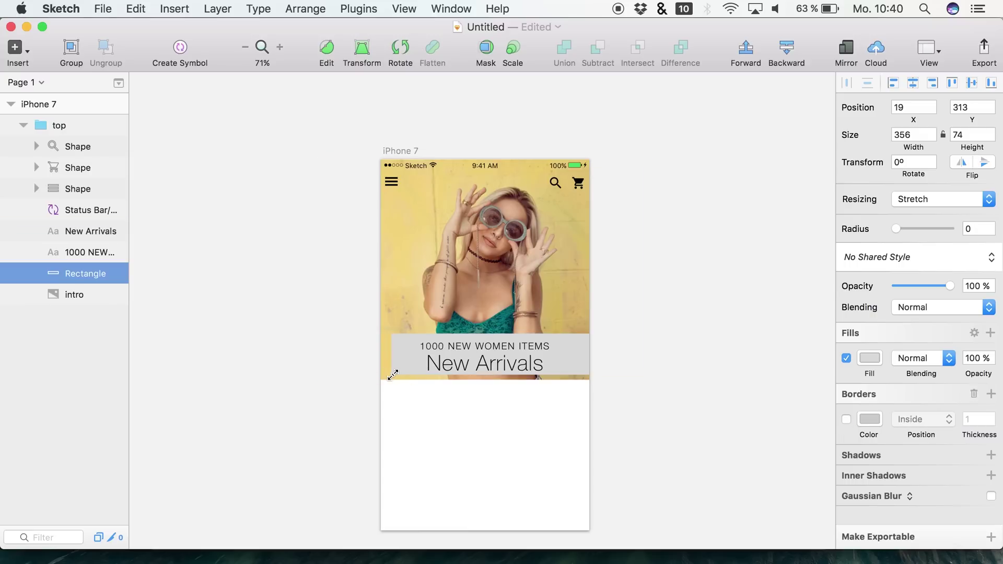
left_click_drag(392, 374, 381, 381)
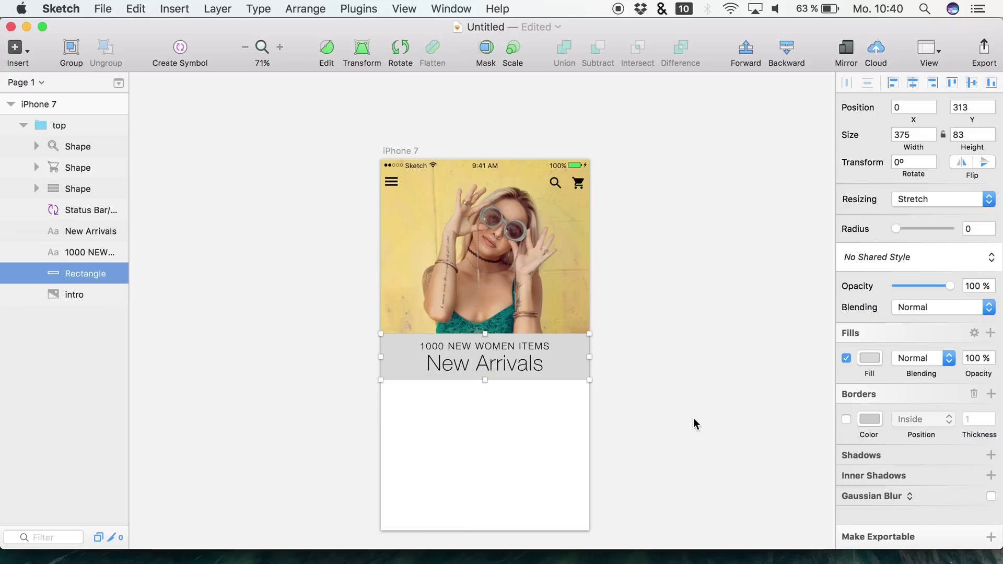
key("Down")
key("Down")
key("Down")
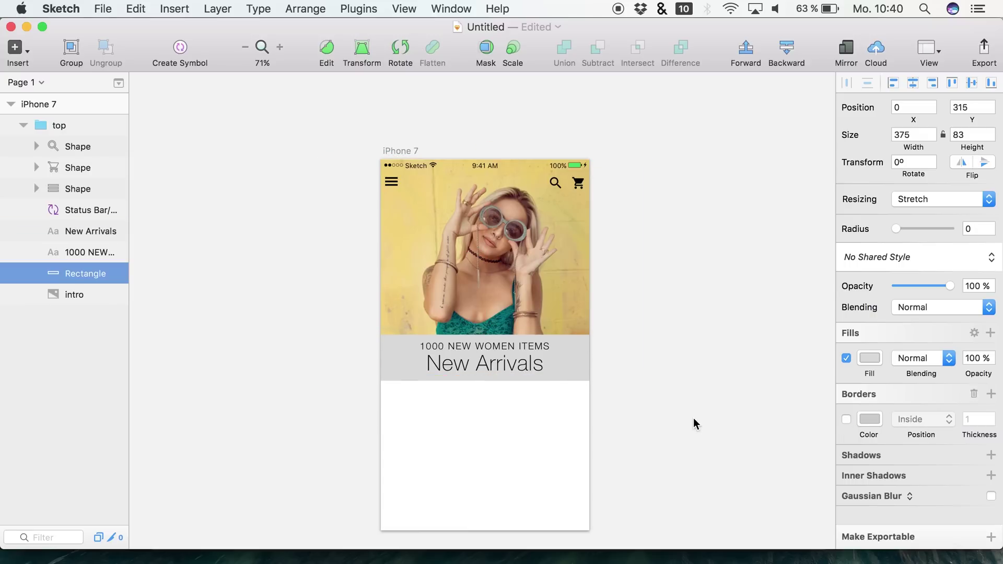
key("Up")
left_click(871, 358)
left_click_drag(891, 427, 720, 298)
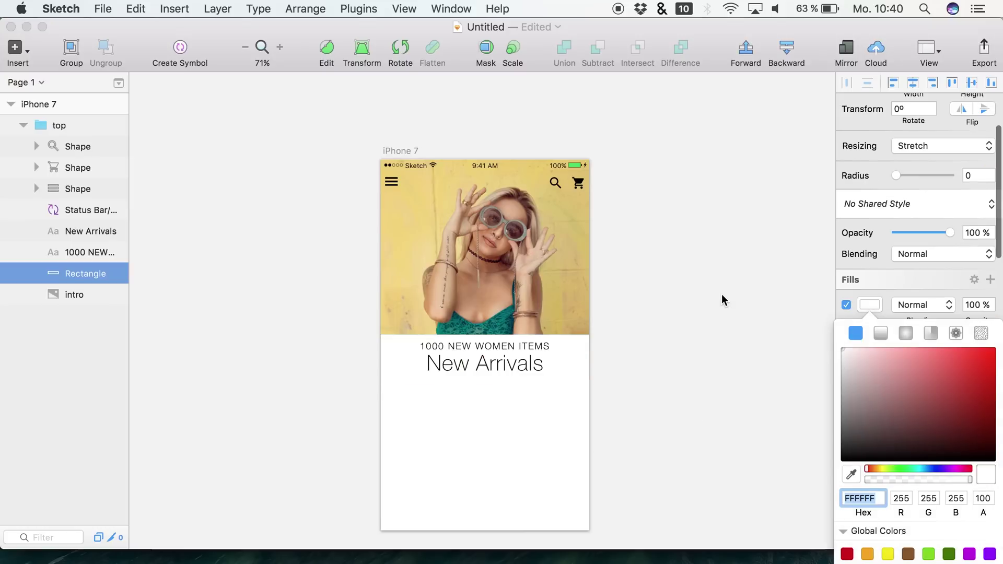
left_click(868, 306)
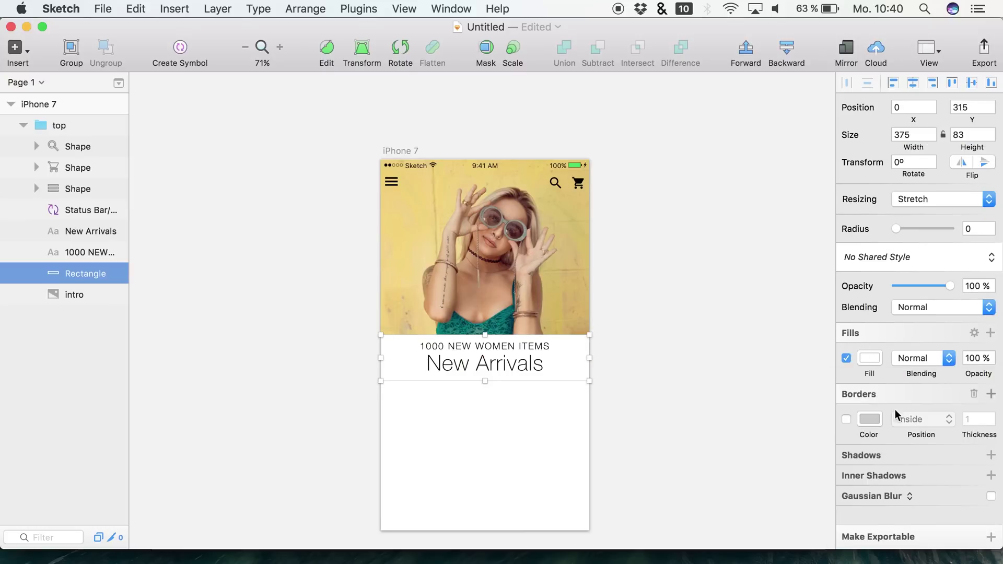
Give the white band a 10px background blur and a 26% opacity white fill
left_click(956, 500)
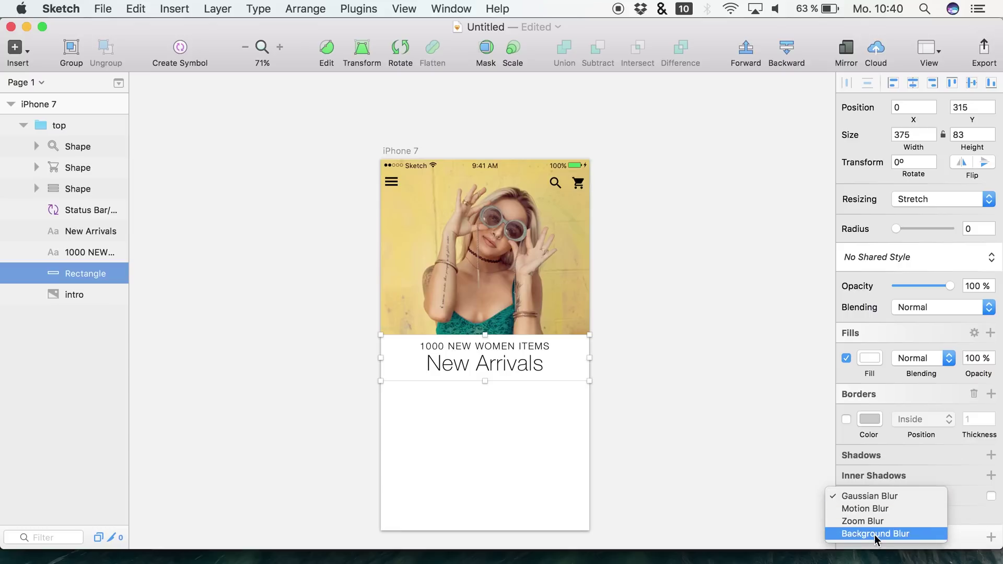
key("Escape")
scroll(891, 435, "down", 2)
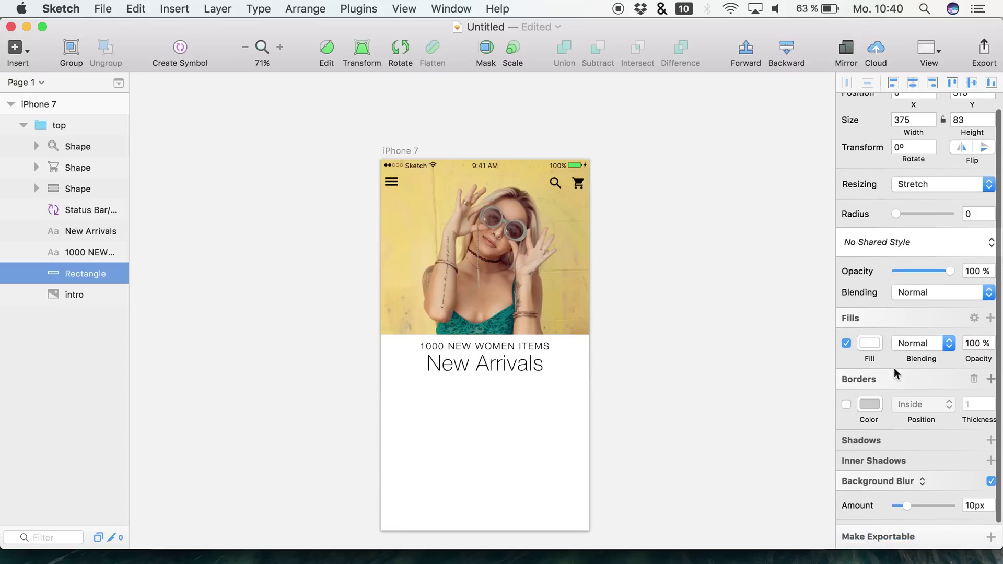
left_click(870, 354)
left_click_drag(918, 482, 883, 481)
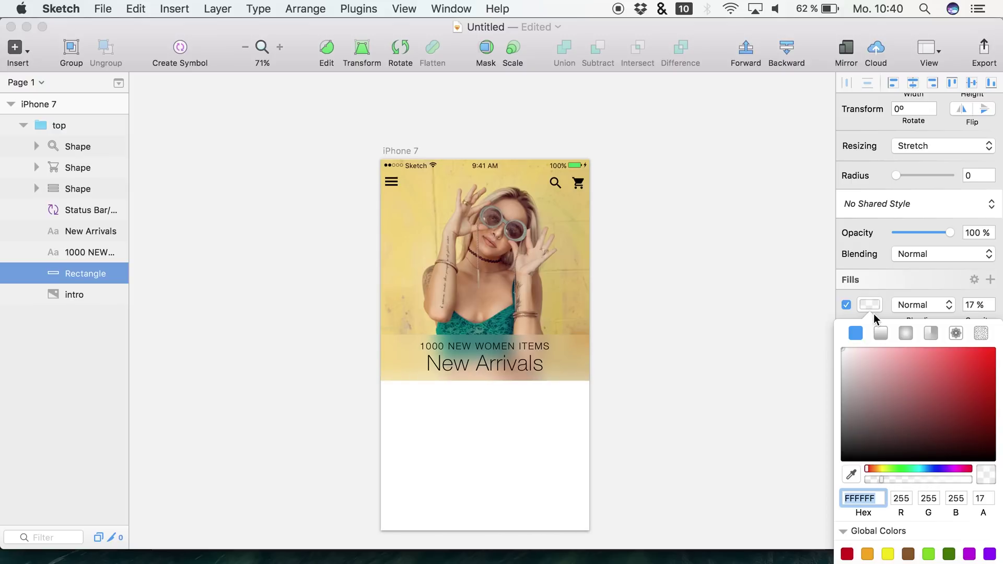
scroll(885, 486, "up", 2)
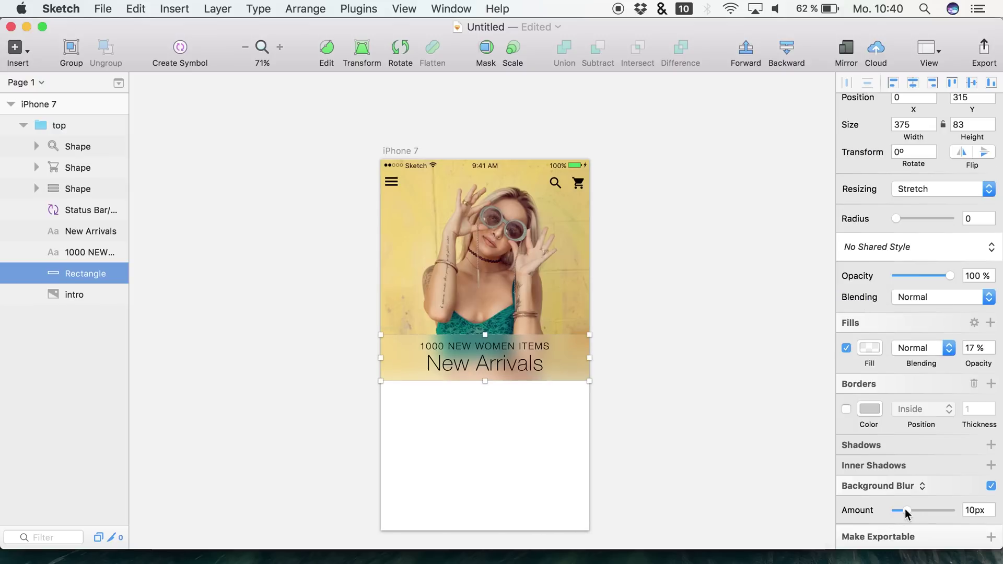
mouse_move(909, 514)
left_mouse_down()
mouse_move(944, 514)
mouse_move(895, 516)
mouse_move(909, 514)
left_mouse_up()
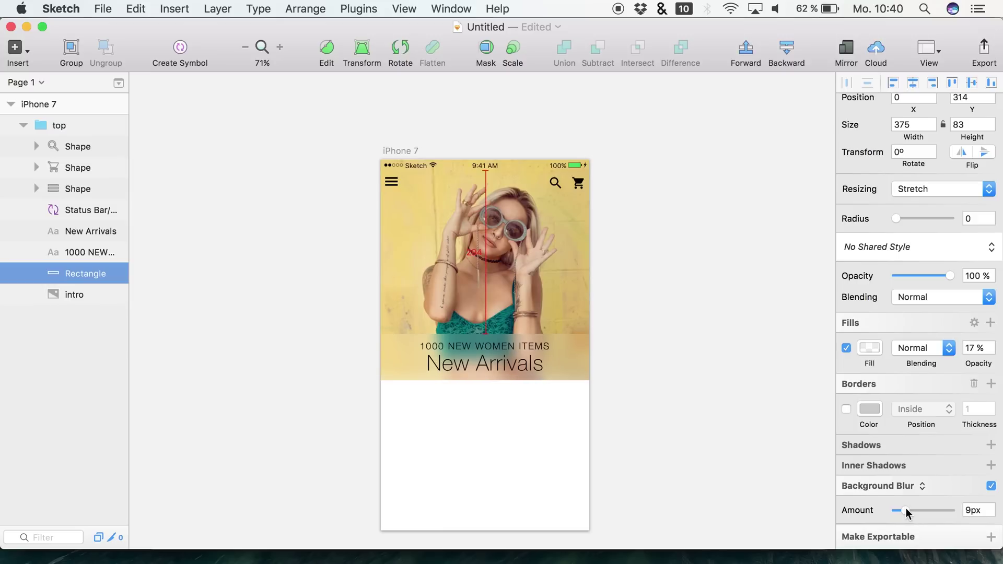
left_click(967, 510)
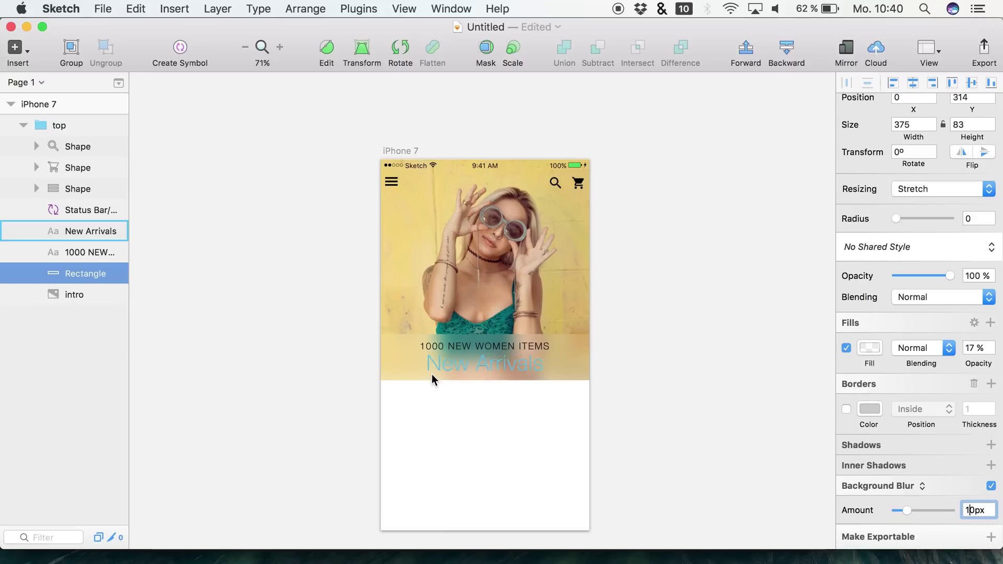
left_click(869, 348)
left_click_drag(883, 477, 892, 476)
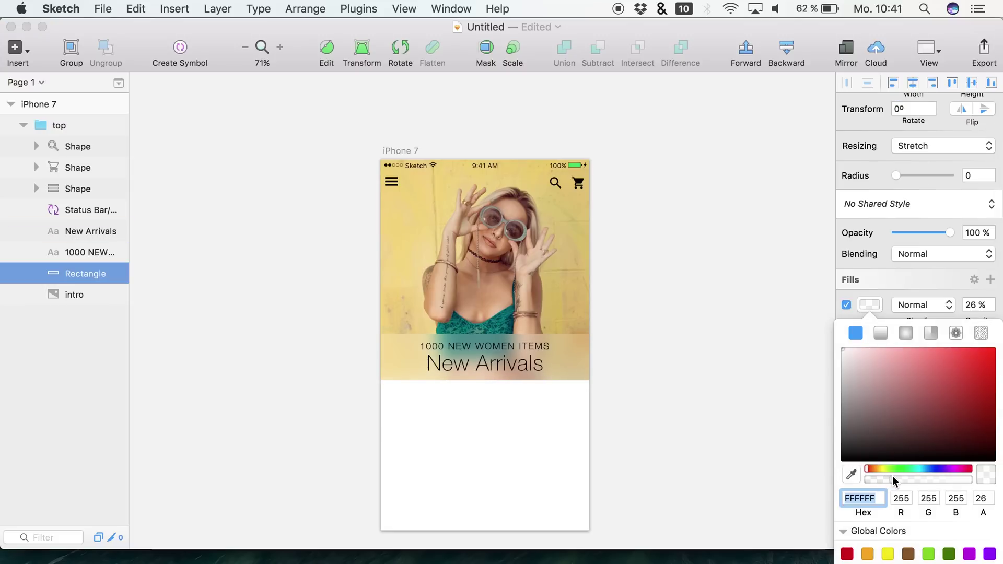
left_click(861, 300)
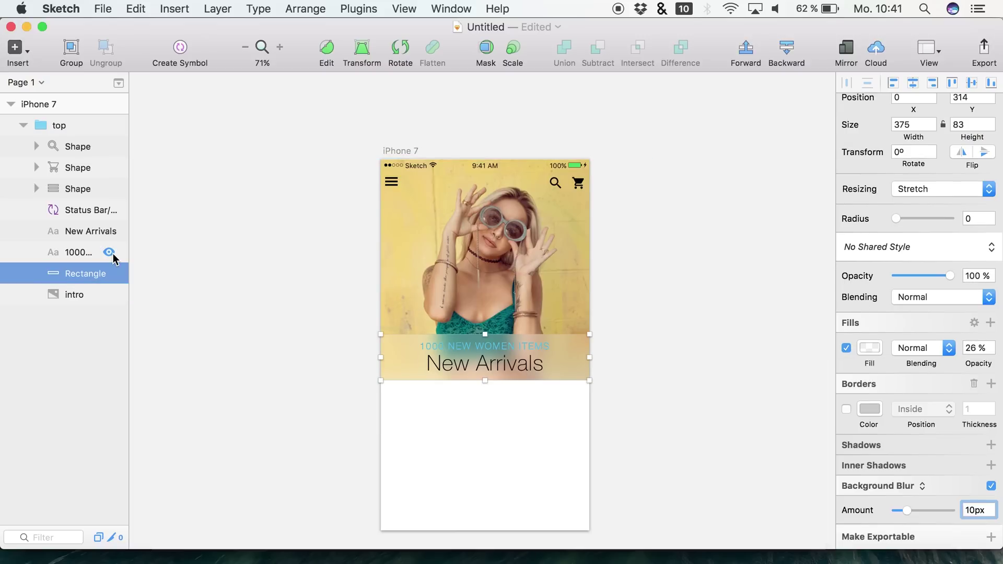
left_click(154, 322)
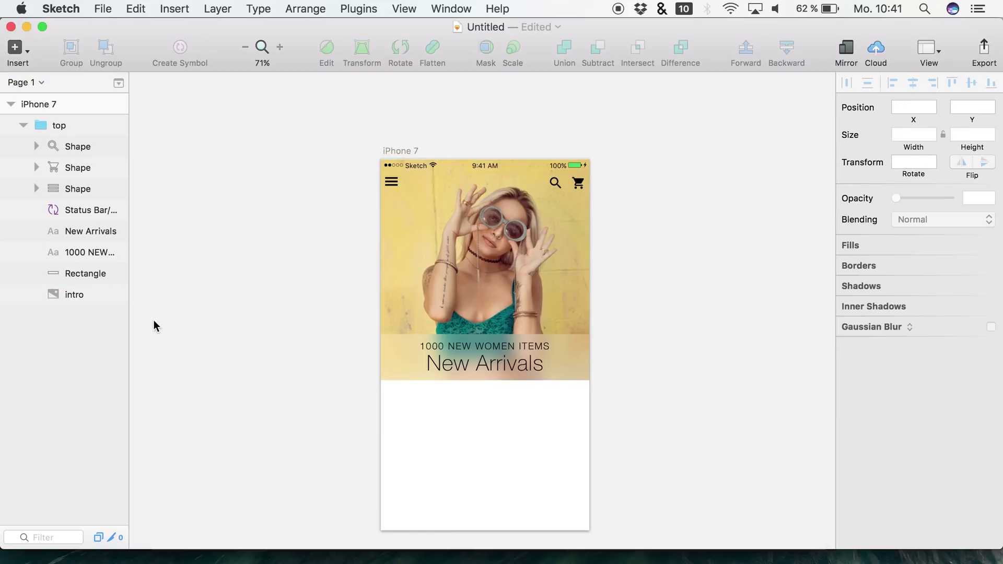
Collapse the 'top' group in the Layers list and select the whole group
scroll(240, 299, "down", 1)
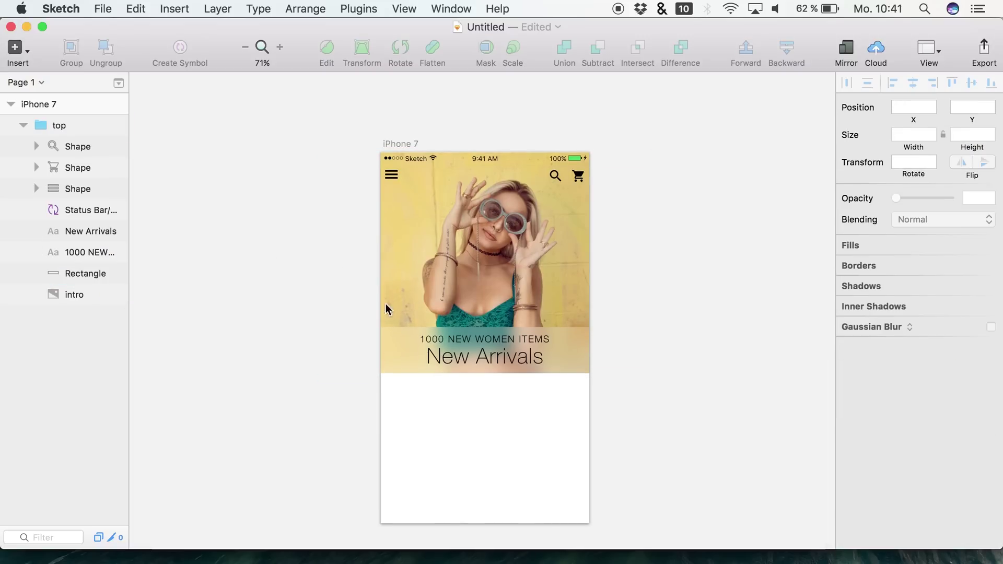
scroll(280, 294, "down", 5)
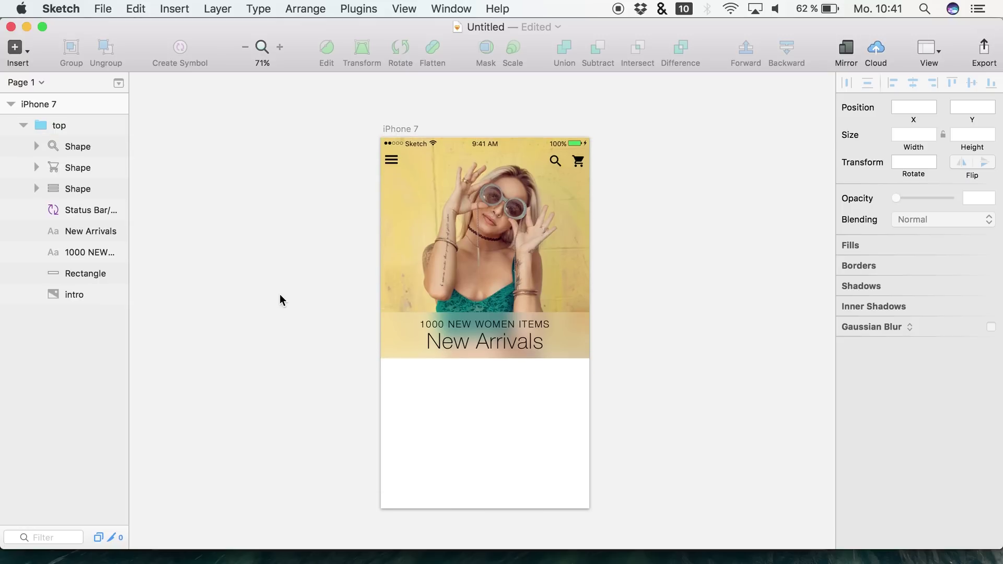
scroll(266, 282, "down", 3)
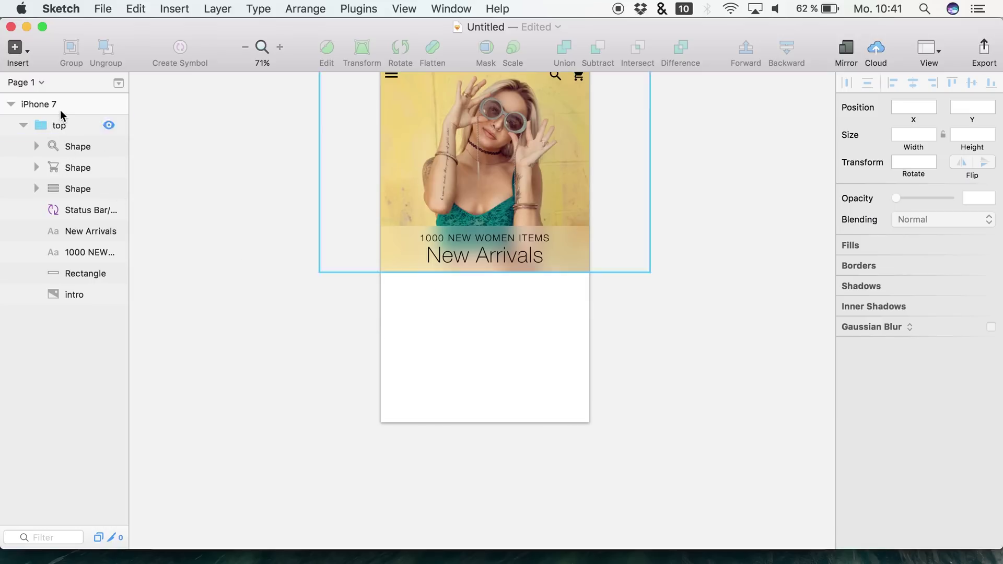
left_click(24, 125)
left_click(58, 134)
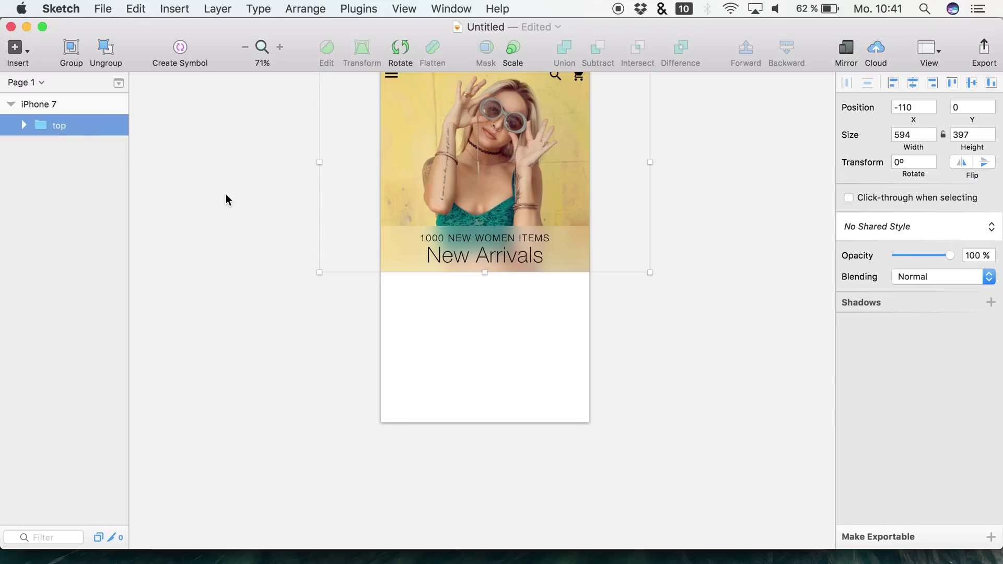
scroll(226, 194, "up", 5)
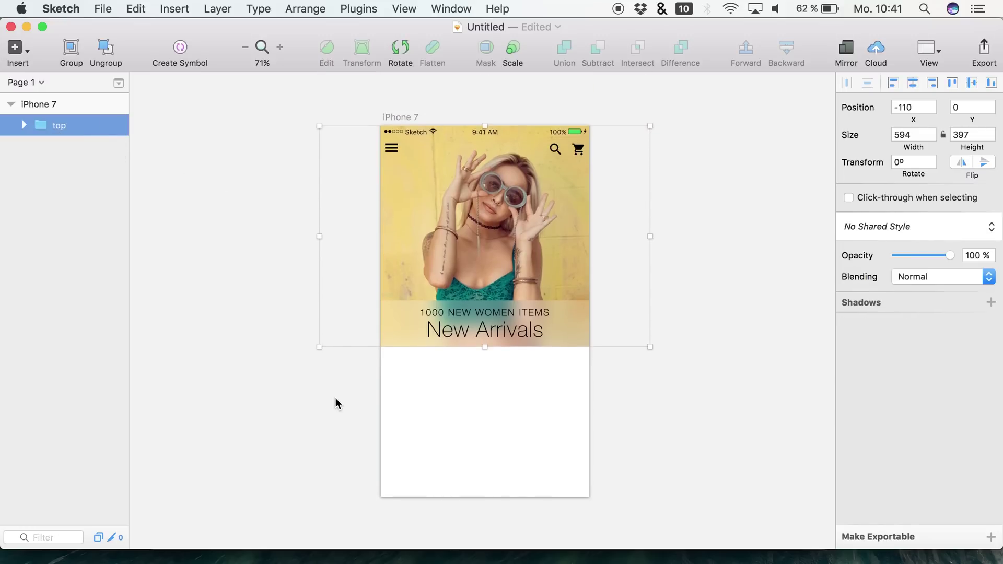
Draw a rectangle below the hero banner and set its width to 375/2
key("r")
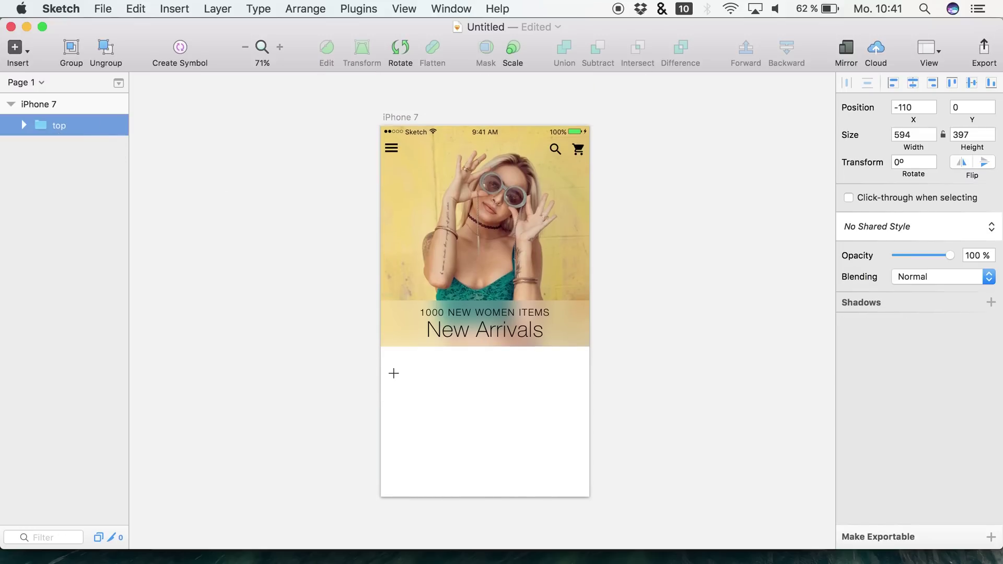
left_click_drag(394, 362, 532, 487)
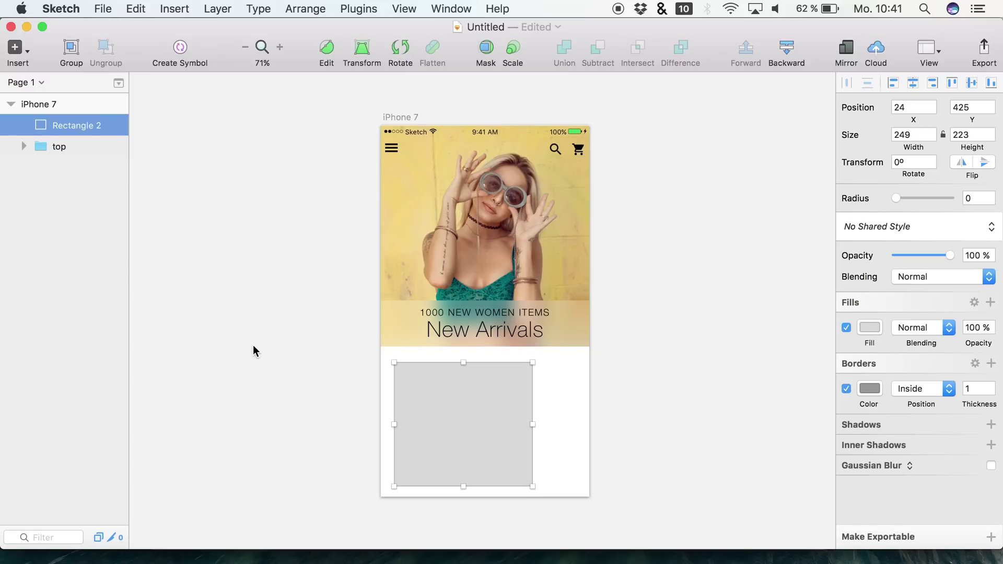
left_click(99, 159)
left_click(76, 126)
left_click(60, 107)
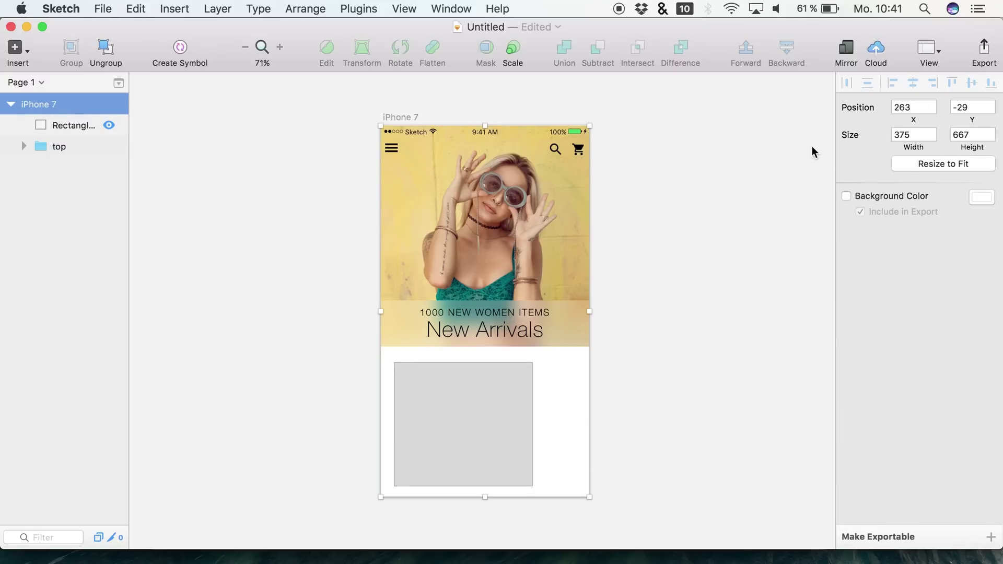
left_click(94, 128)
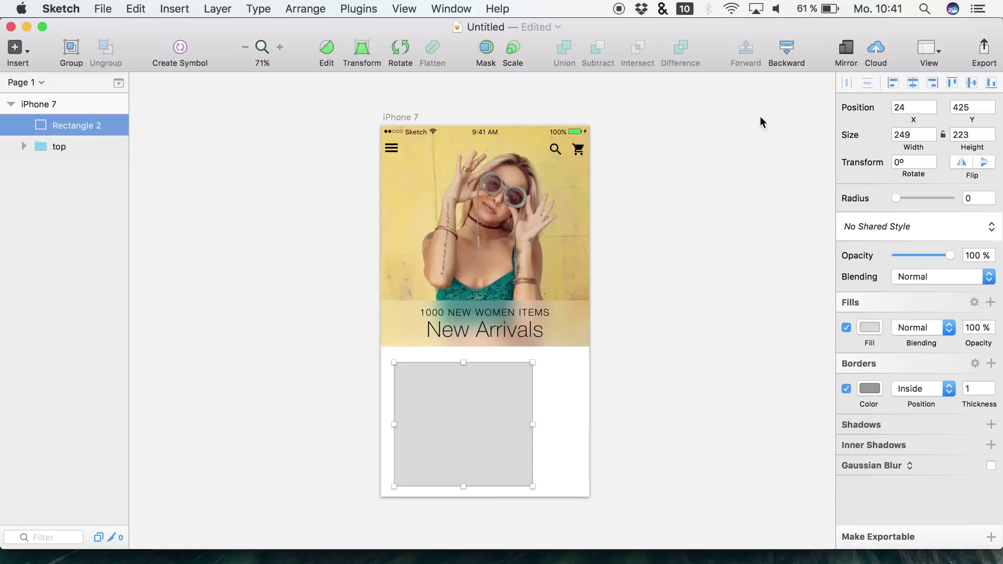
left_click(917, 132)
type("375")
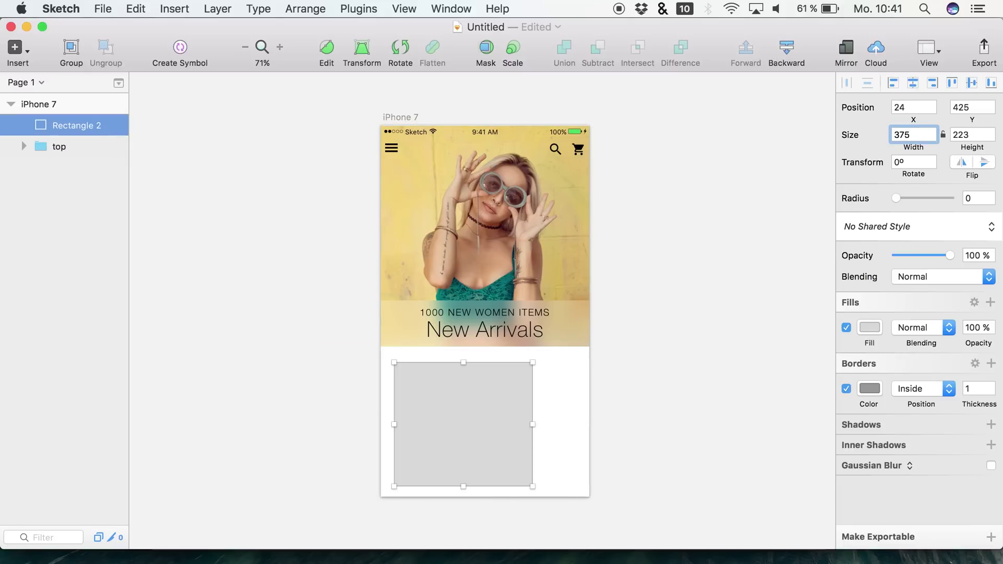
type("/2")
key("Return")
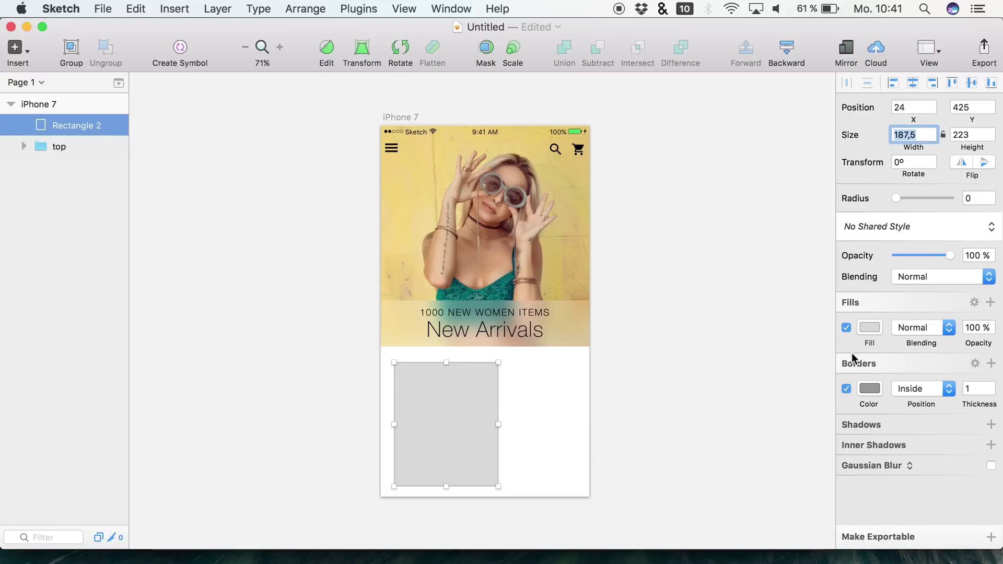
Remove the rectangle's border, align it flush left at Y 397 and stretch it to height 270
left_click(846, 389)
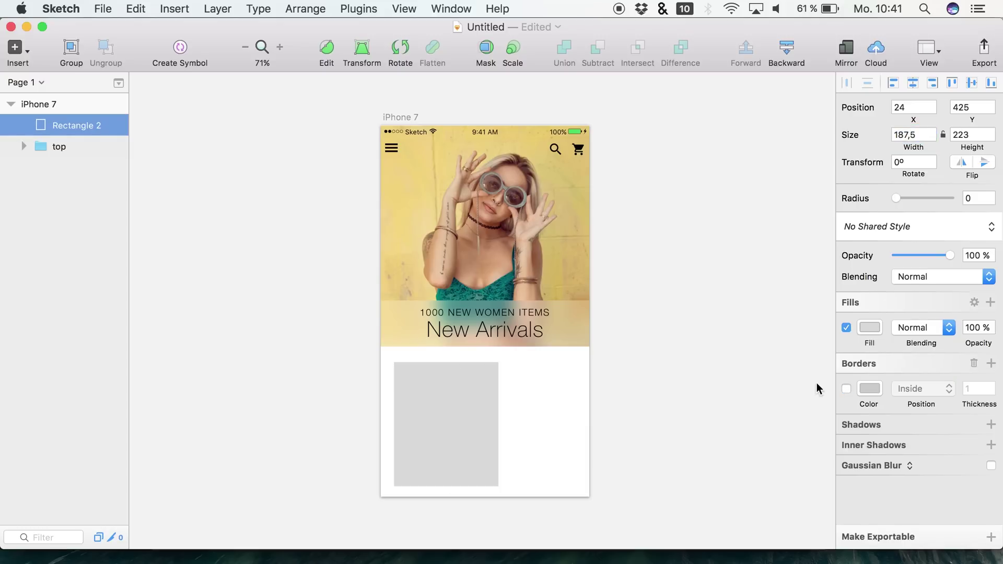
left_click(871, 329)
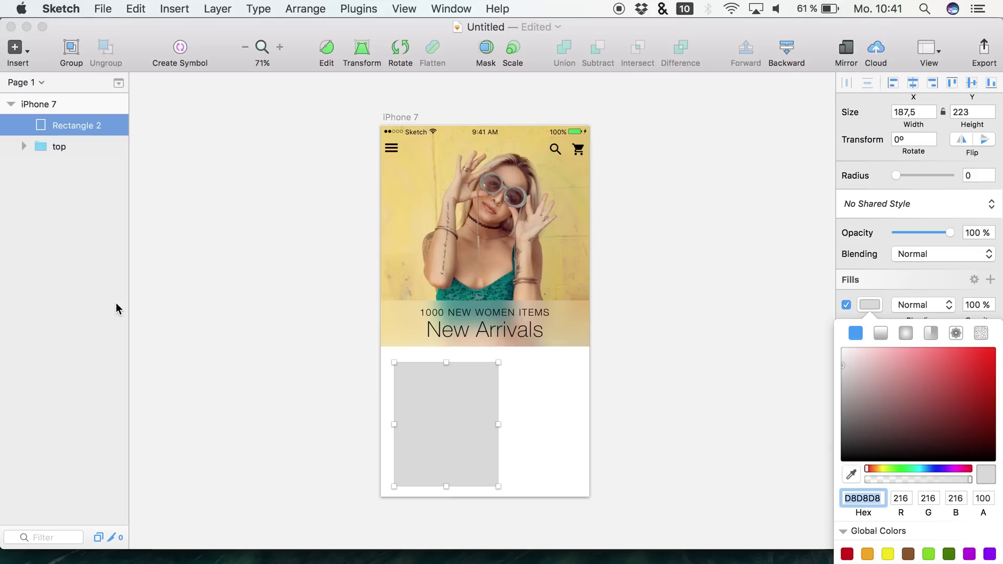
left_click(46, 194)
left_click(78, 126)
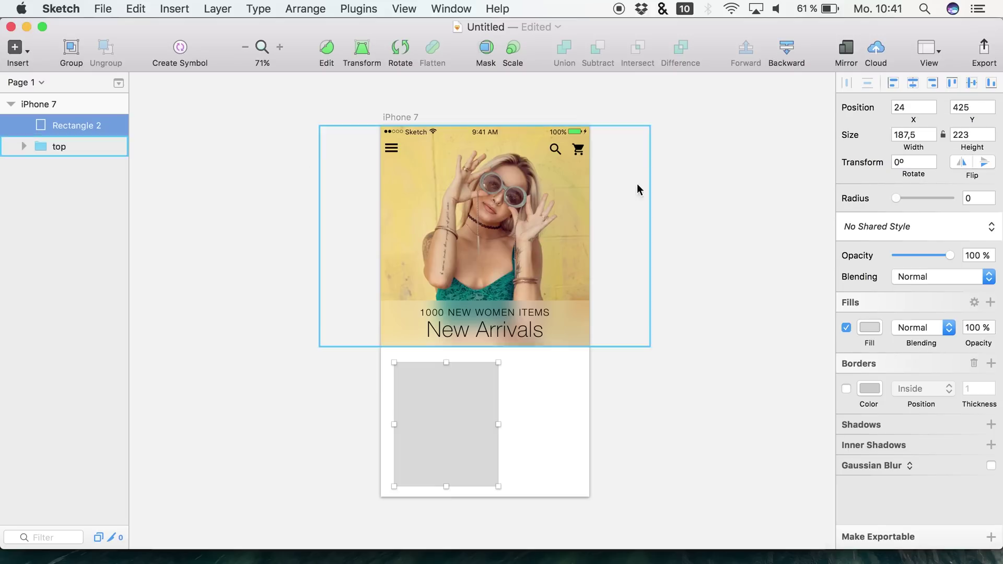
left_click_drag(476, 439, 465, 420)
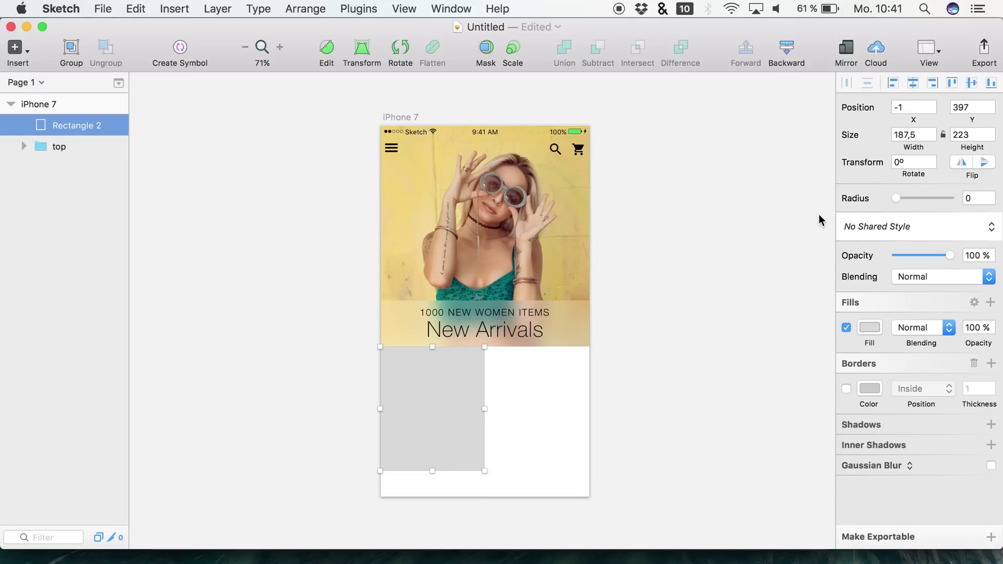
left_click(895, 84)
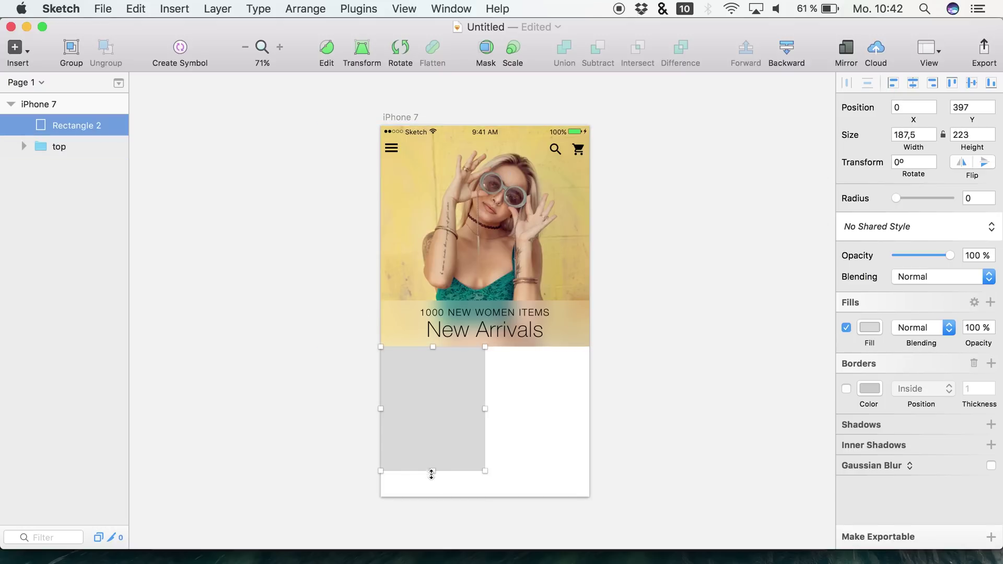
left_click_drag(432, 472, 432, 497)
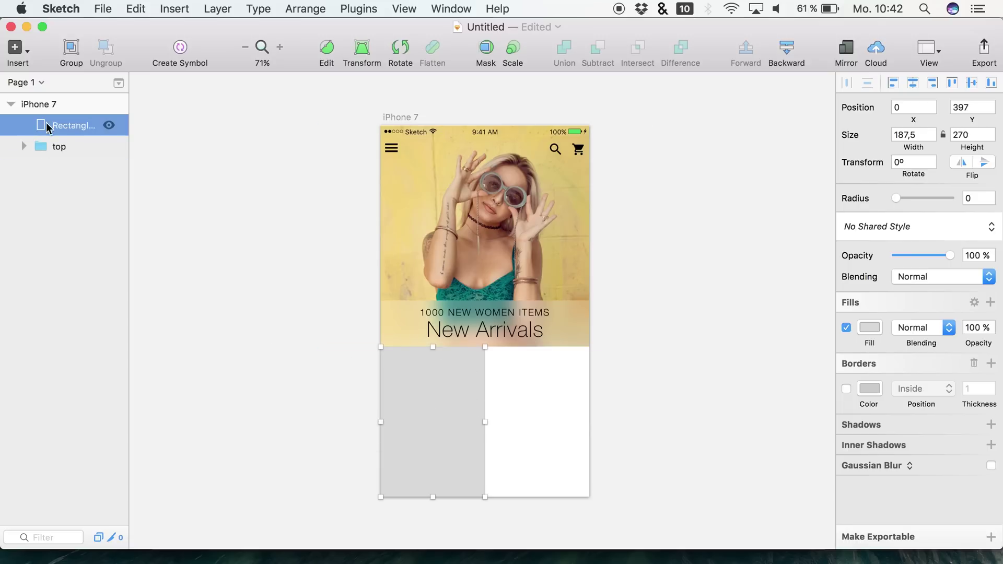
double_click(68, 126)
Name the rectangle 'left' and duplicate it onto the right half of the screen
type("left")
key("Return")
key("super+d")
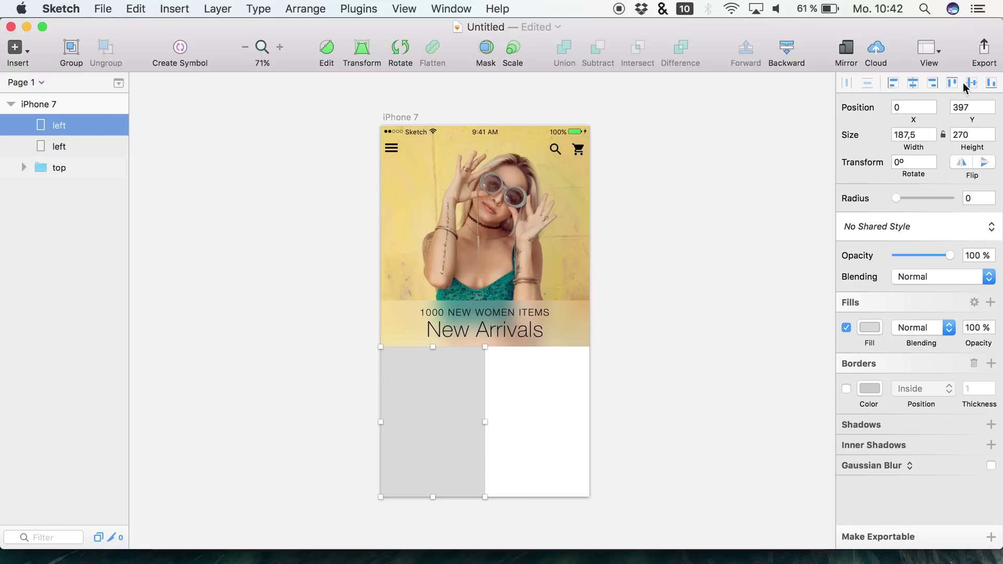
left_click(935, 83)
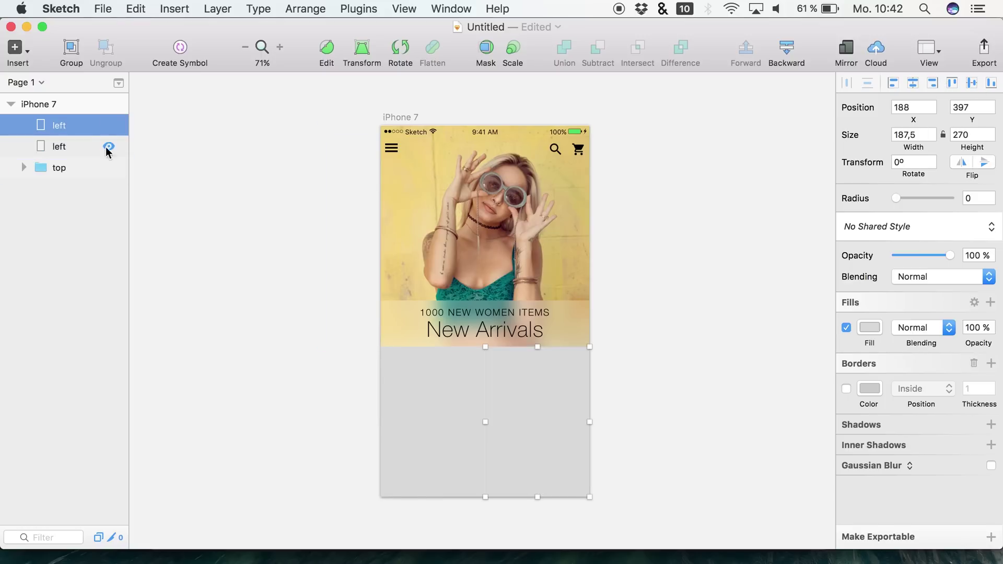
Rename the copy 'right' and darken its grey fill to ABABAB
double_click(62, 125)
type("right")
key("Return")
left_click(875, 334)
left_click_drag(852, 380, 788, 387)
left_click(315, 450)
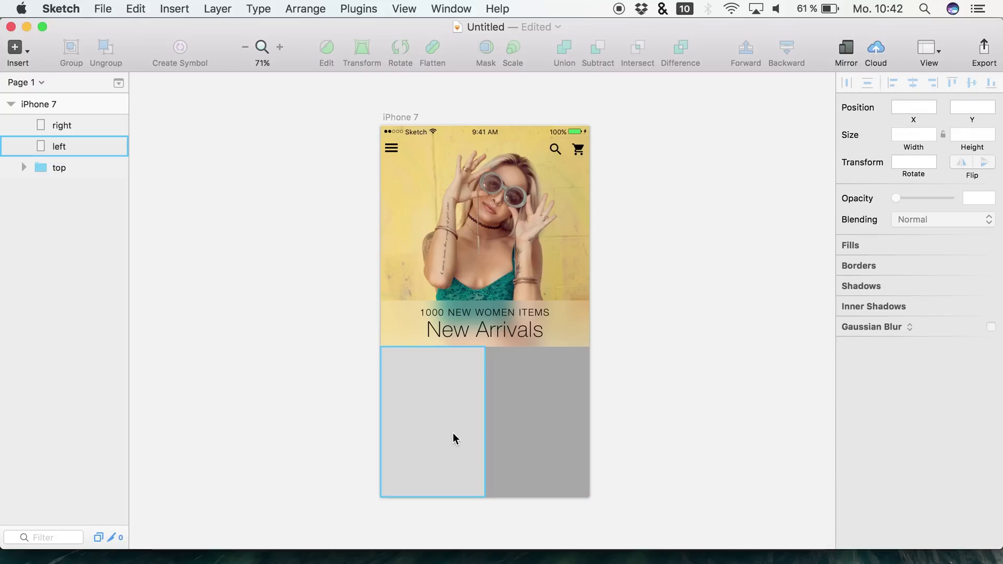
Nudge the right box one pixel left to X 187, closing the seam with the left box
scroll(497, 458, "up", 5)
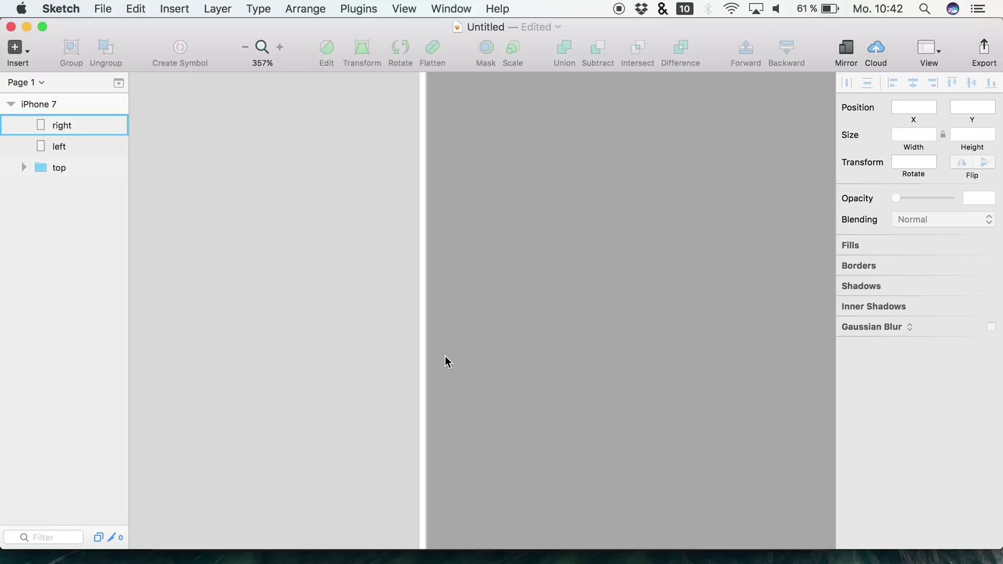
scroll(445, 356, "up", 5)
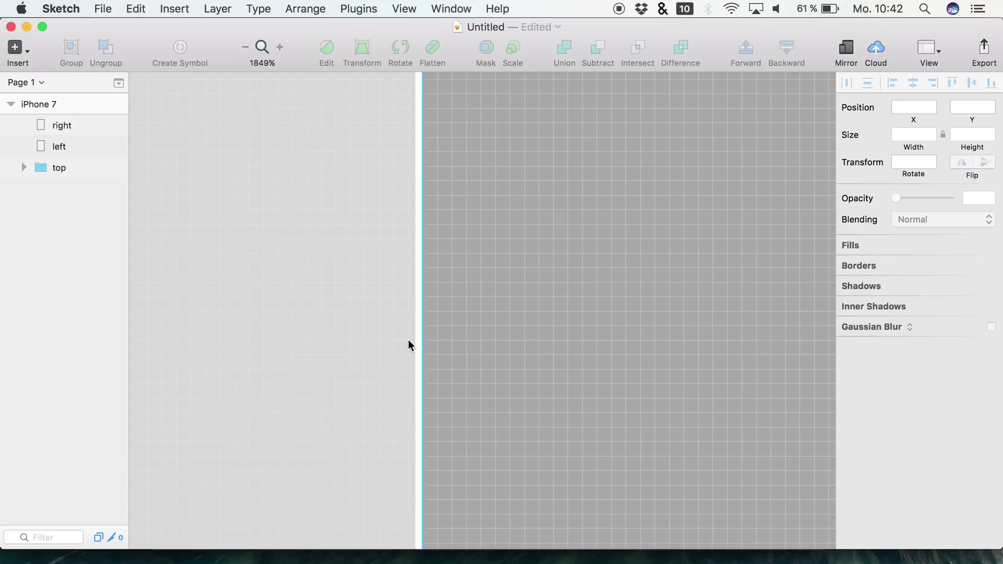
left_click(442, 302)
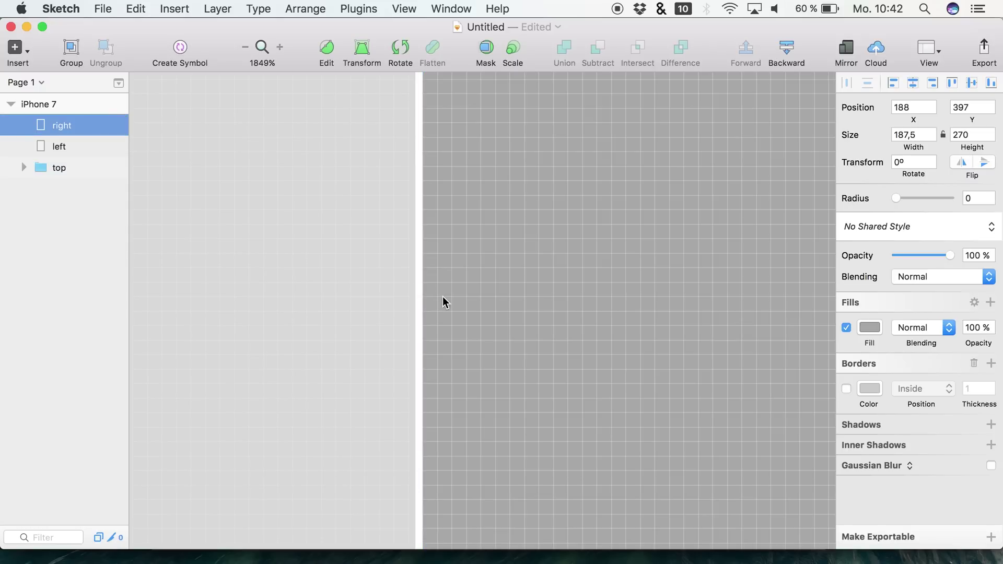
scroll(443, 302, "down", 3)
scroll(443, 302, "down", 2)
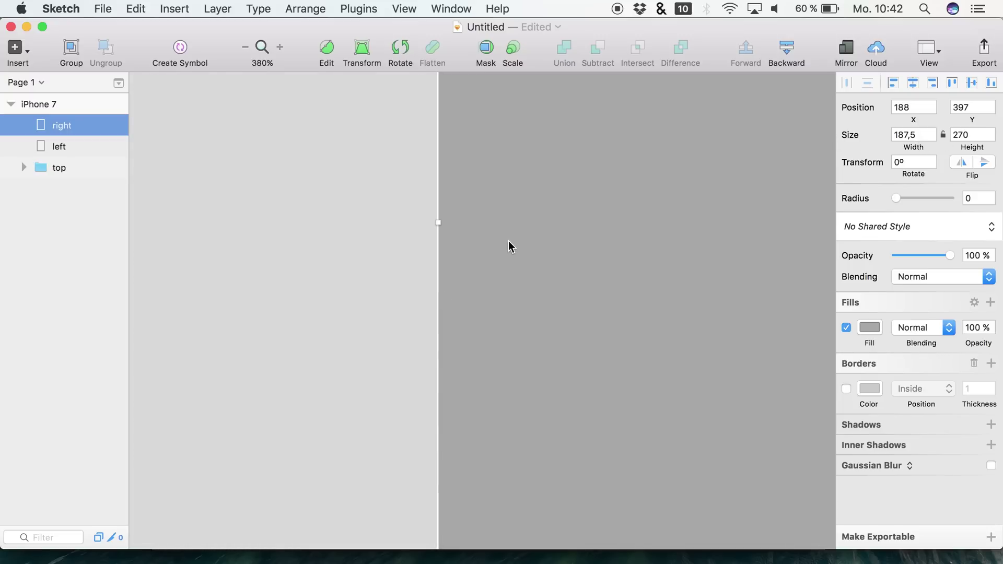
scroll(516, 243, "down", 3)
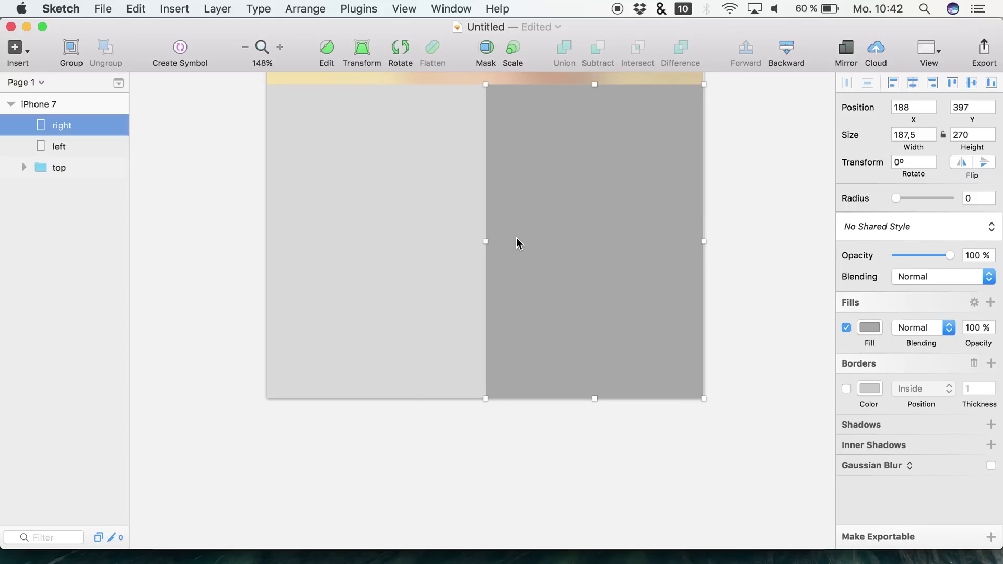
key("Left")
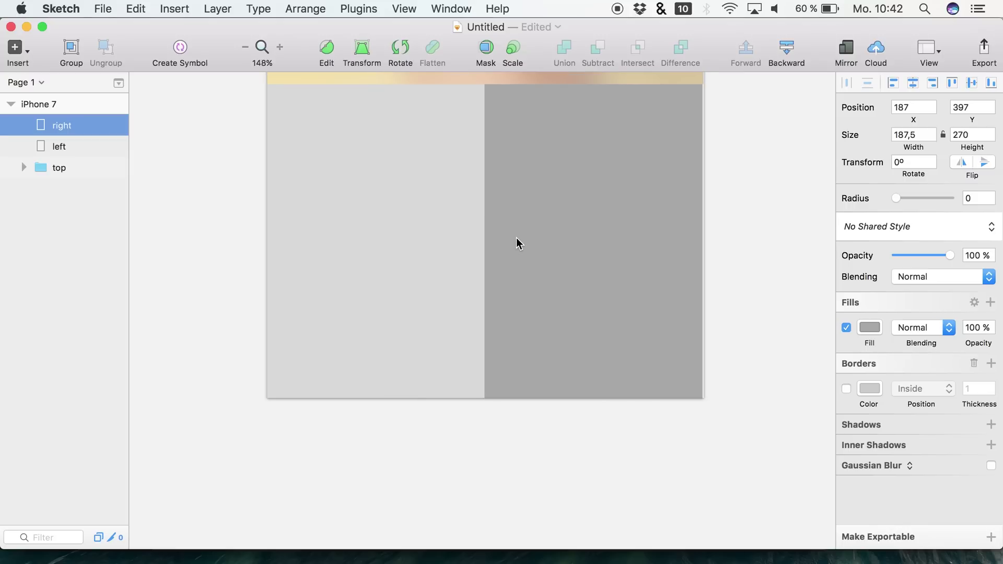
key("Right")
key("Right")
key("Left")
Set the right box's width to 188 and fit the iPhone 7 artboard in view
left_click(911, 135)
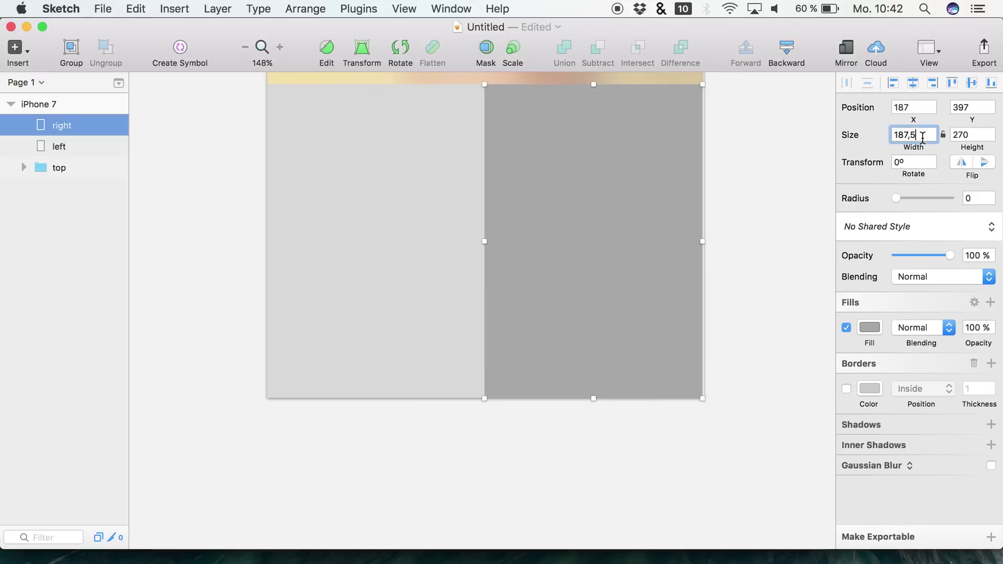
type("188")
key("Return")
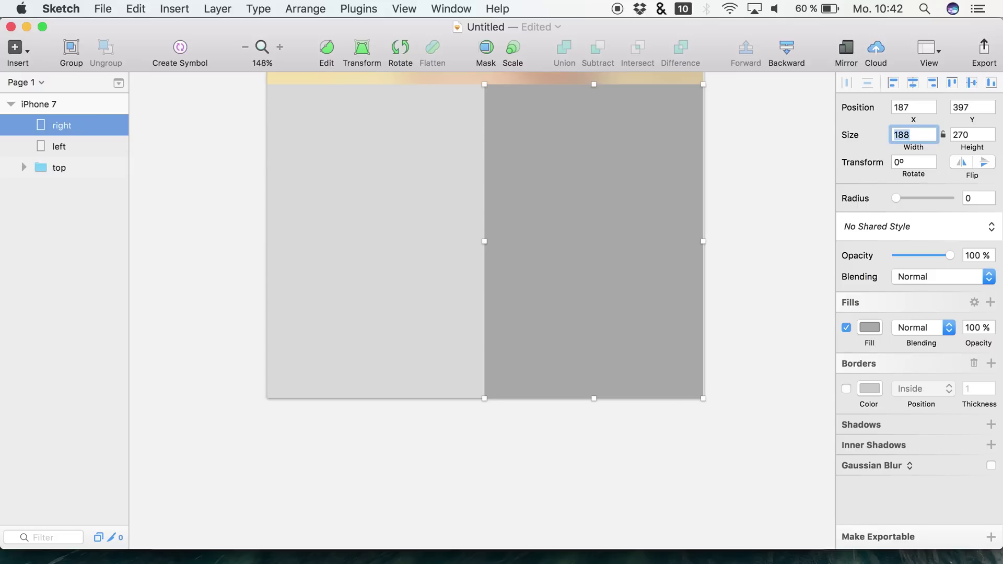
left_click(733, 200)
scroll(727, 206, "up", 5)
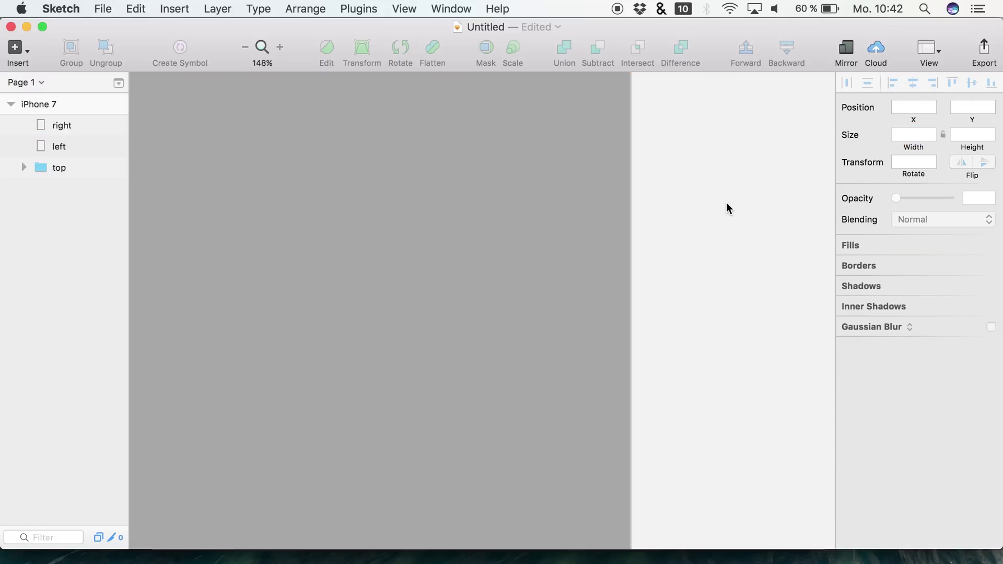
scroll(726, 208, "down", 4)
left_click(245, 47)
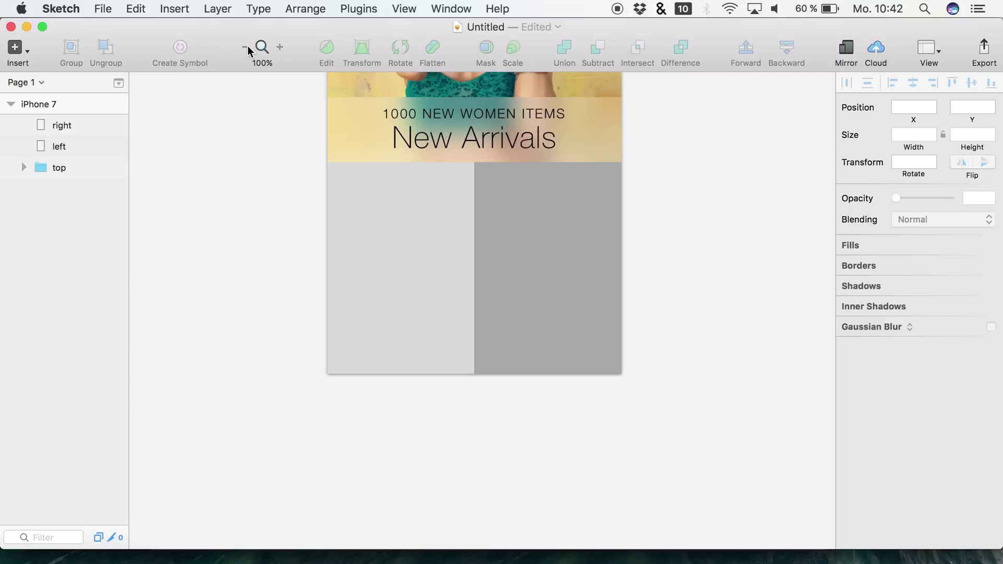
scroll(289, 200, "up", 2)
scroll(288, 200, "left", 1)
key("super+1")
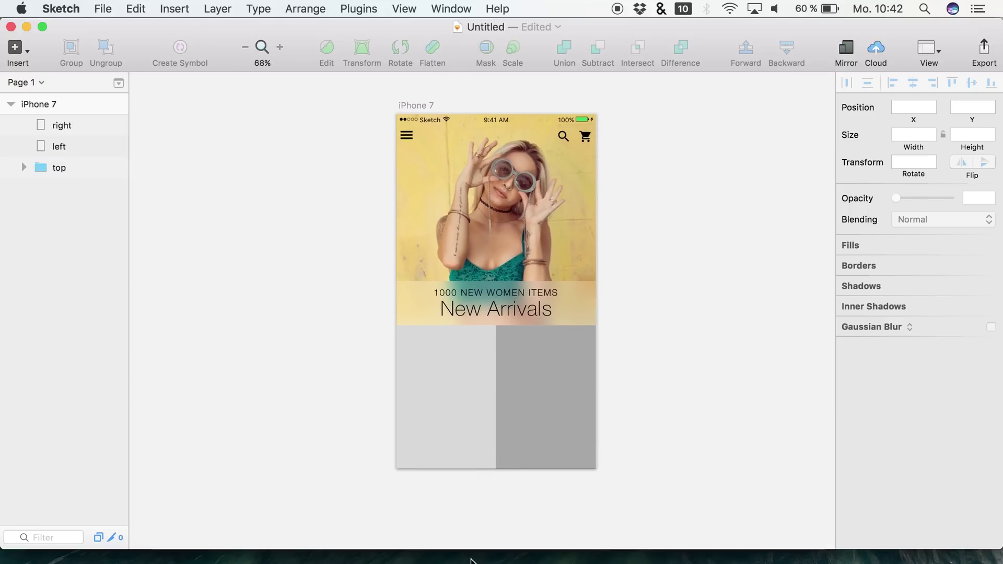
Copy the striped-shirt man's photo in Firefox and close the used yellow-wall photo tab
left_click(87, 562)
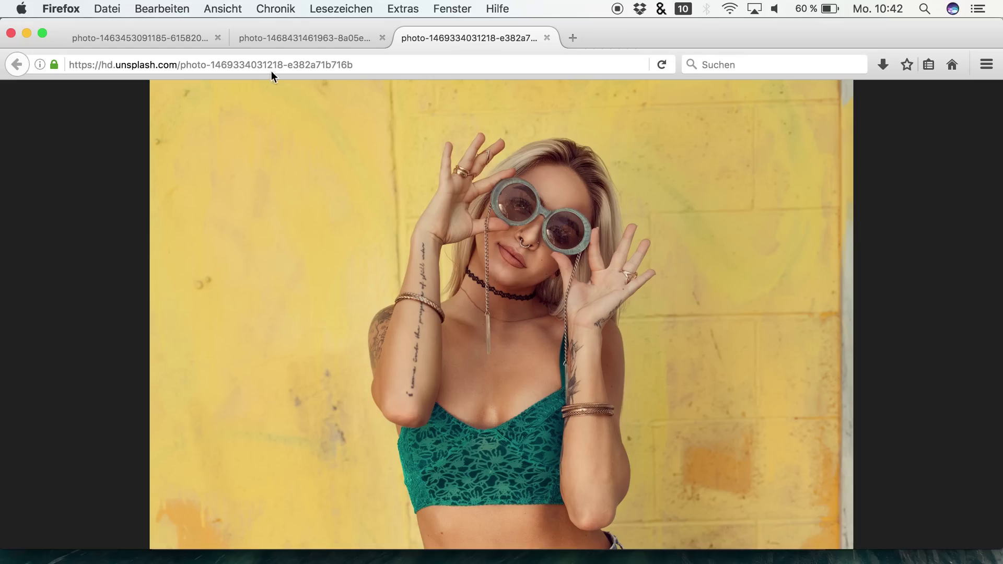
left_click(145, 38)
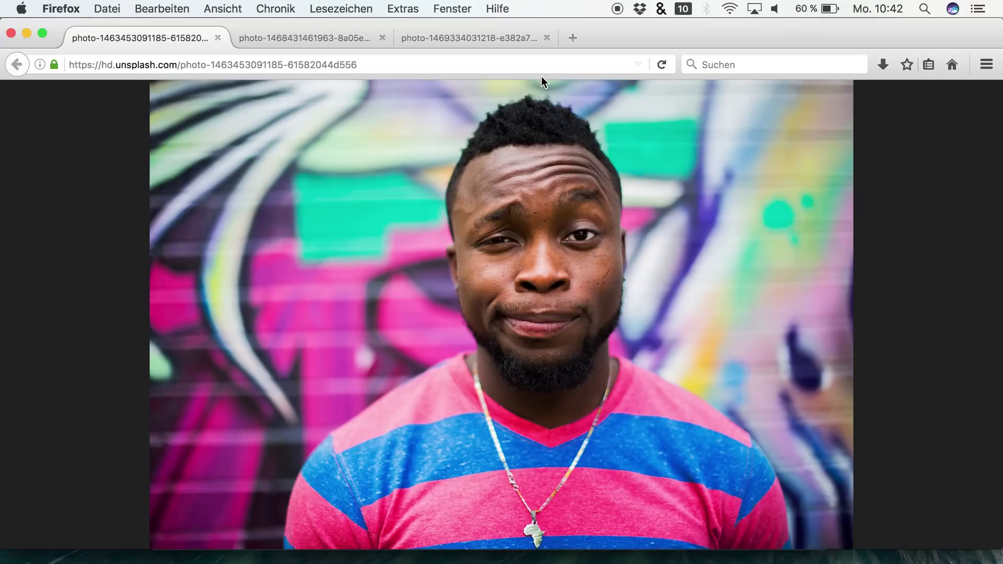
left_click(547, 38)
right_click(538, 211)
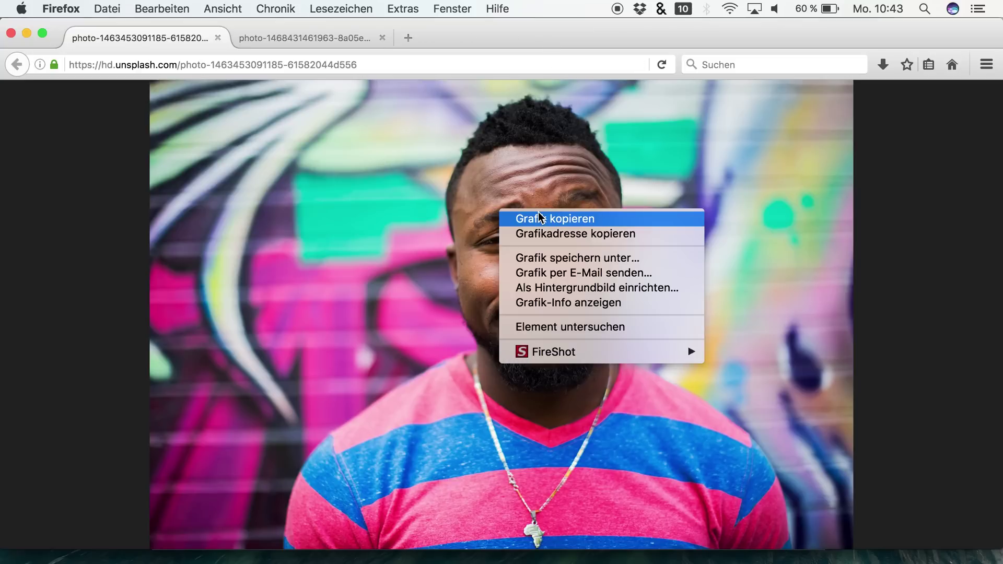
left_click(555, 218)
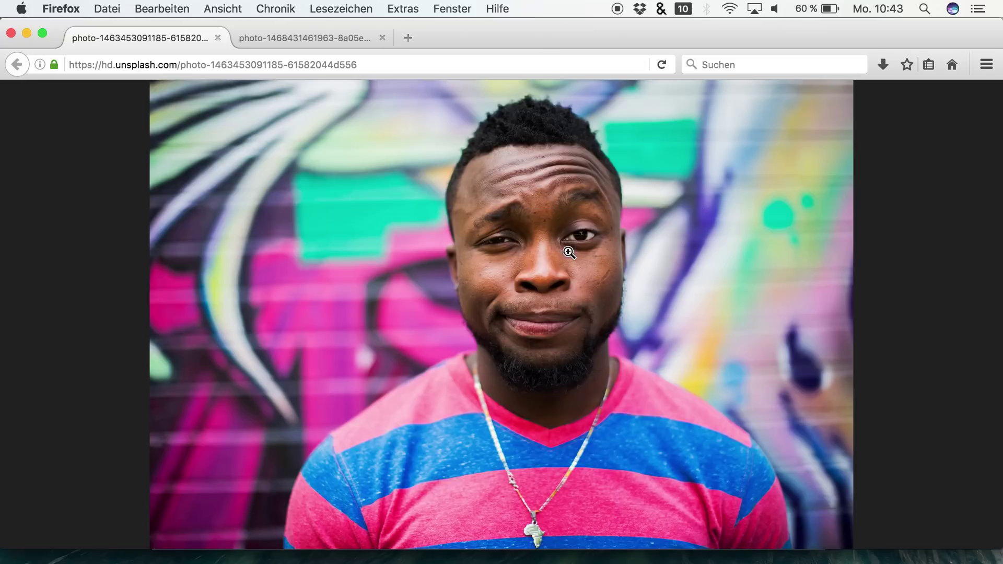
left_click(567, 559)
Paste the man's photo into the design and mask it with the right box
left_click(528, 428)
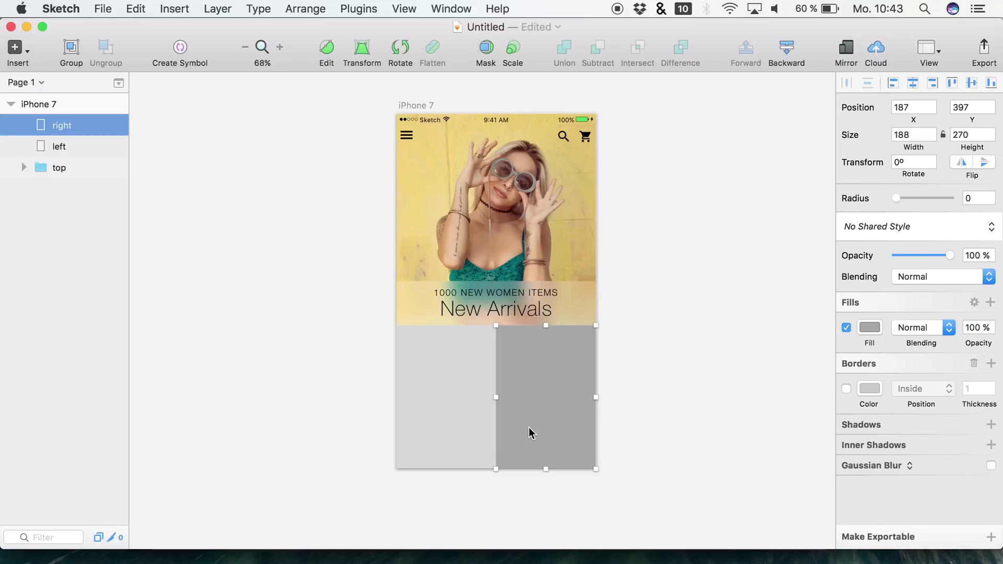
key("super+v")
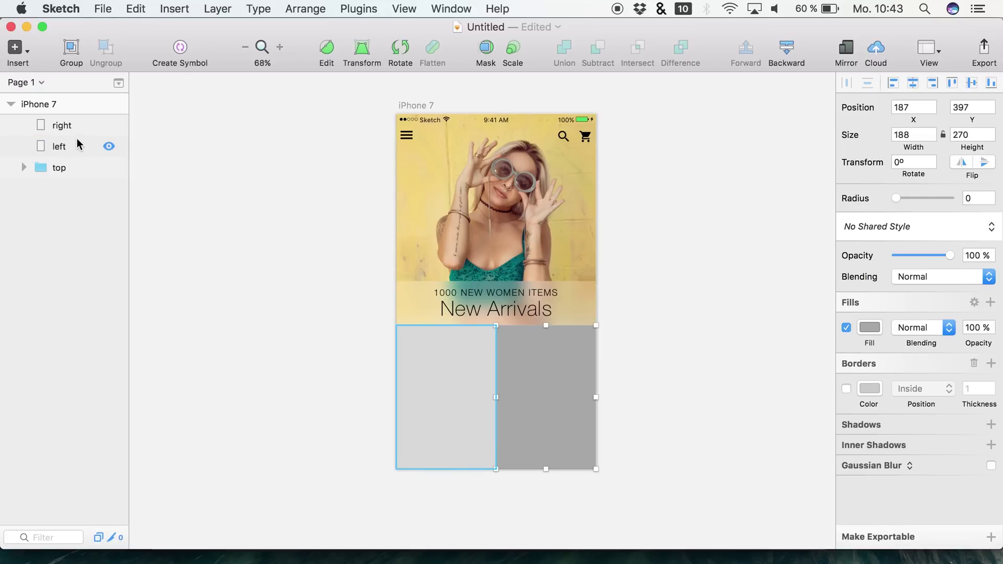
right_click(70, 143)
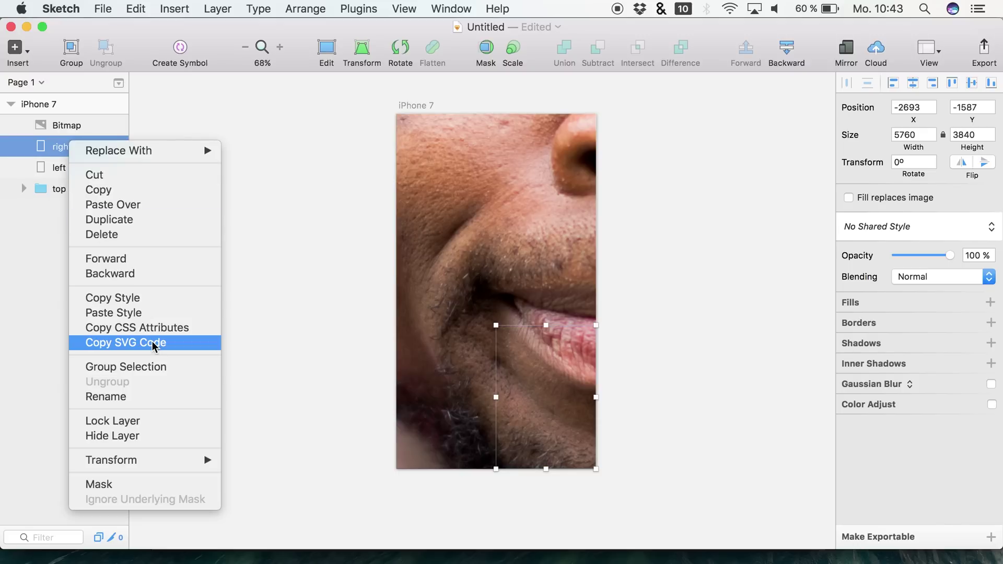
left_click(89, 485)
left_click(90, 131)
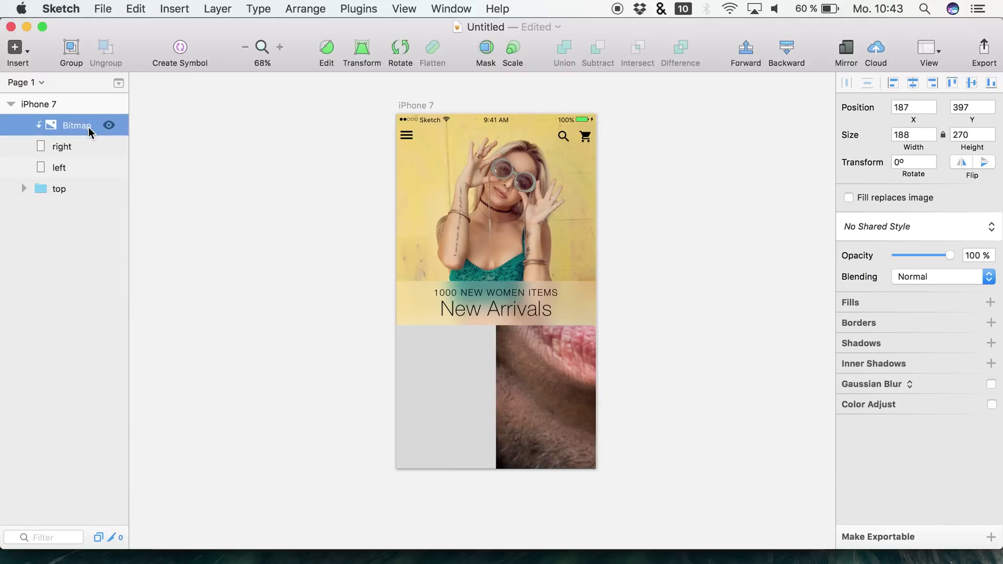
Scale the man's photo to 414×276, bottom-aligned, and nudge it into place within the right box
left_click(908, 135)
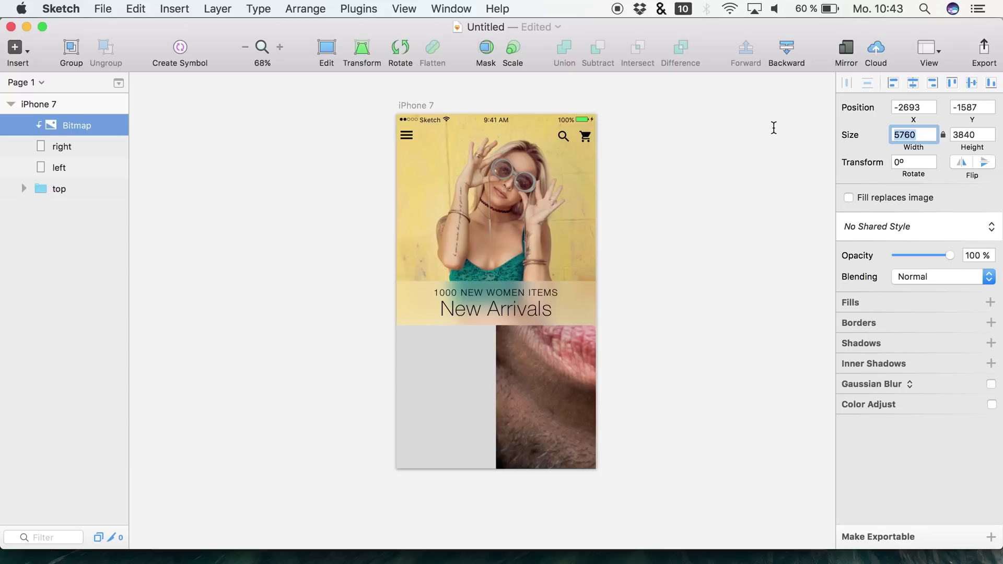
type("300")
key("Return")
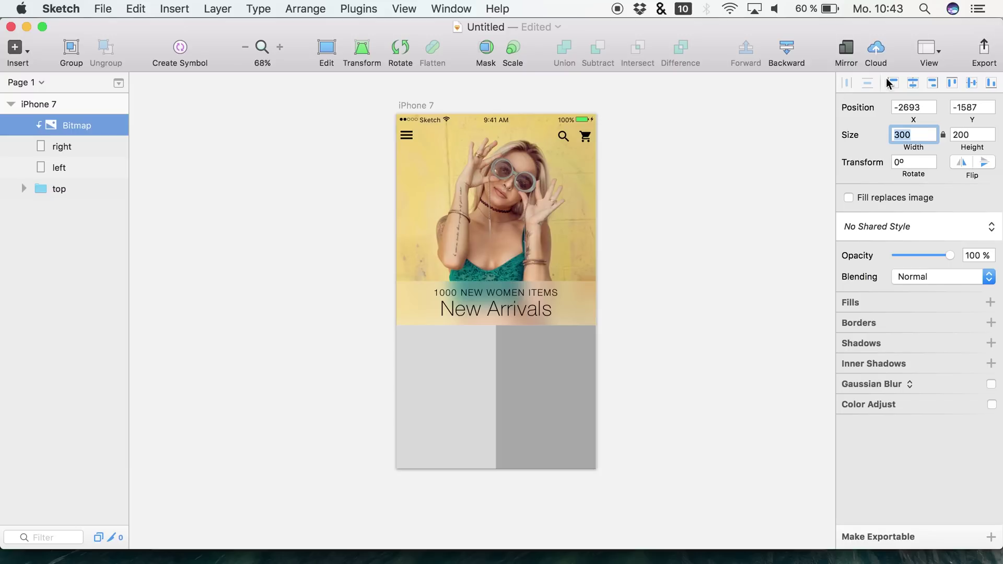
left_click(913, 83)
left_click(992, 83)
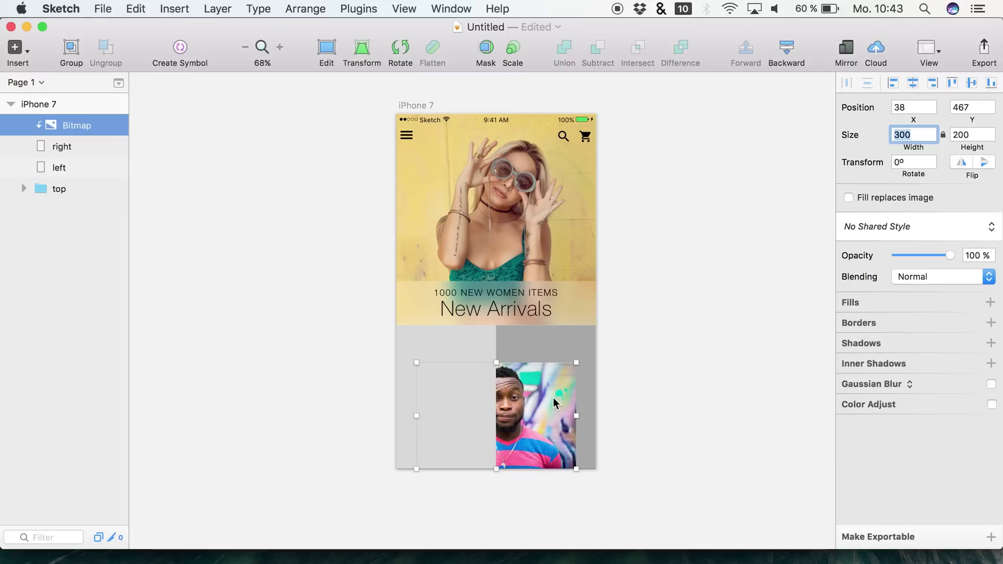
left_click_drag(576, 363, 662, 321)
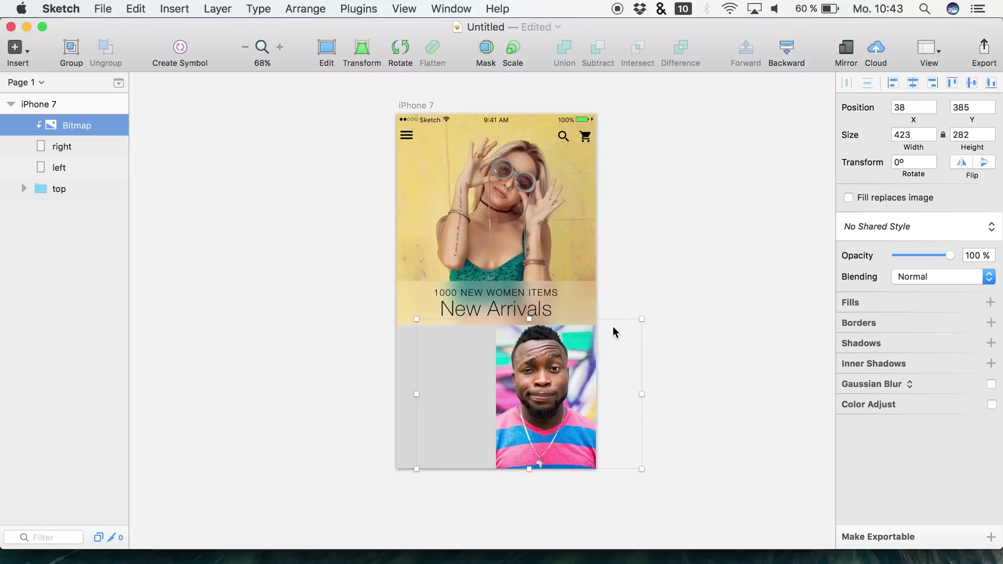
left_click_drag(640, 318, 637, 324)
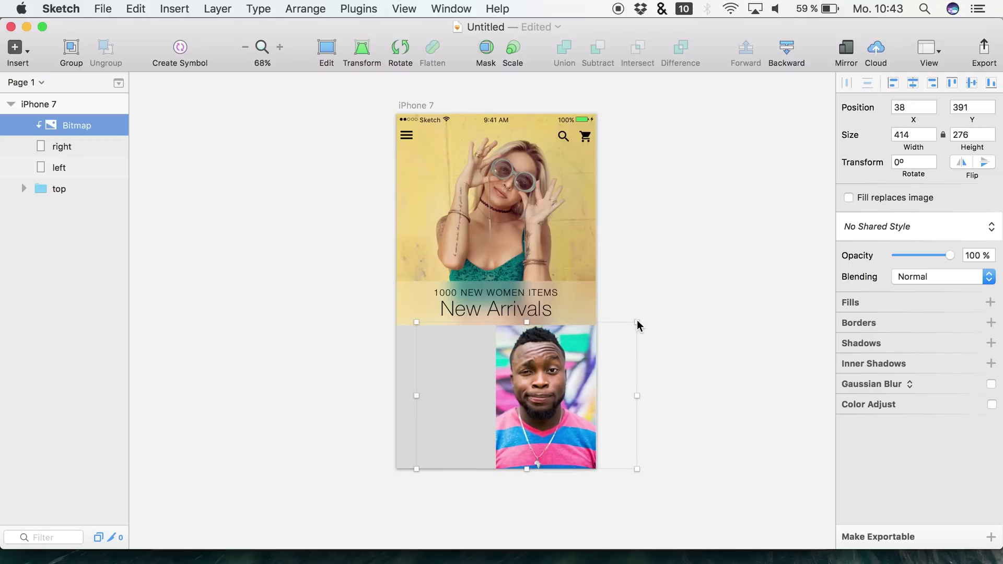
key("shift+Right")
key("shift+Right")
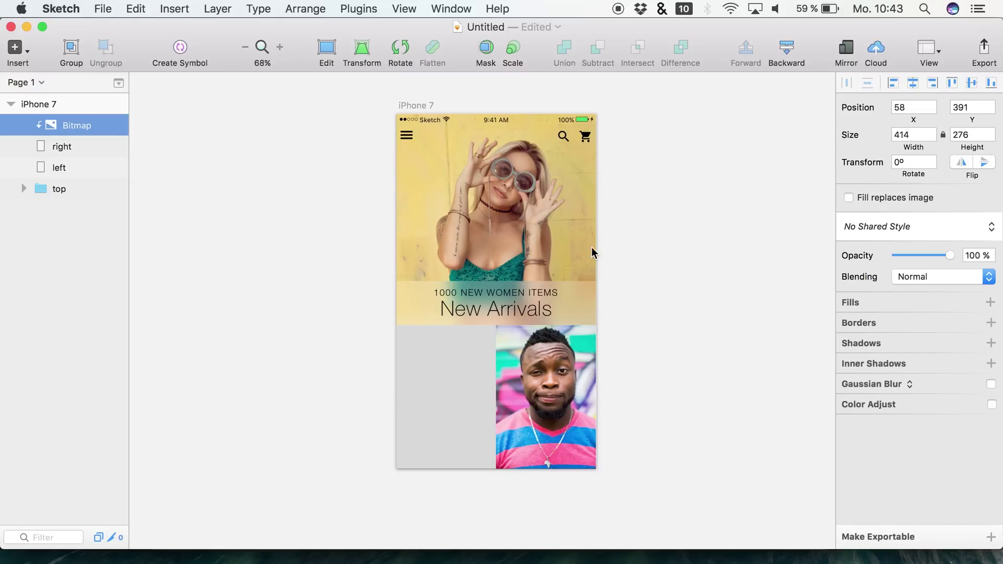
key("shift+Left")
key("Right")
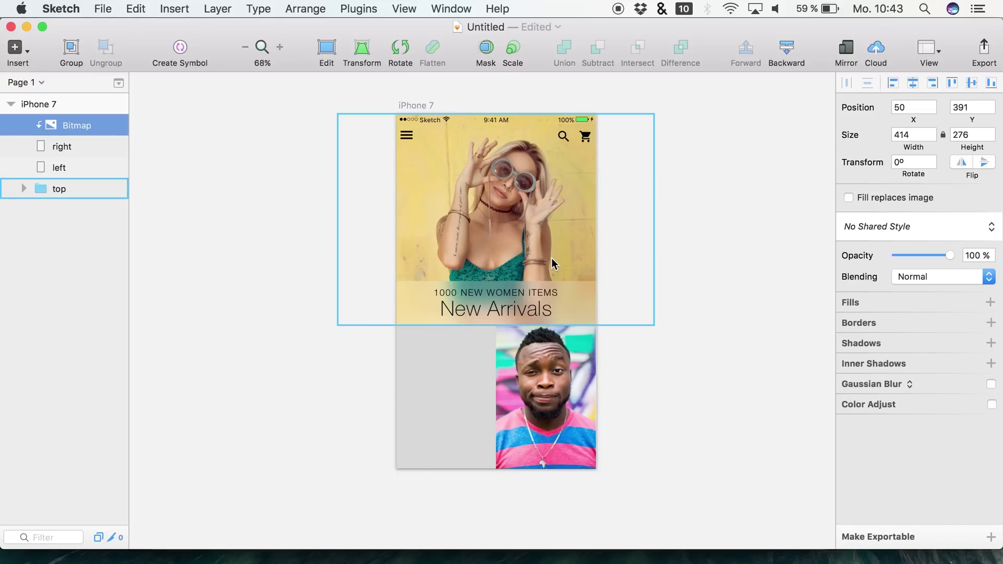
left_click(88, 558)
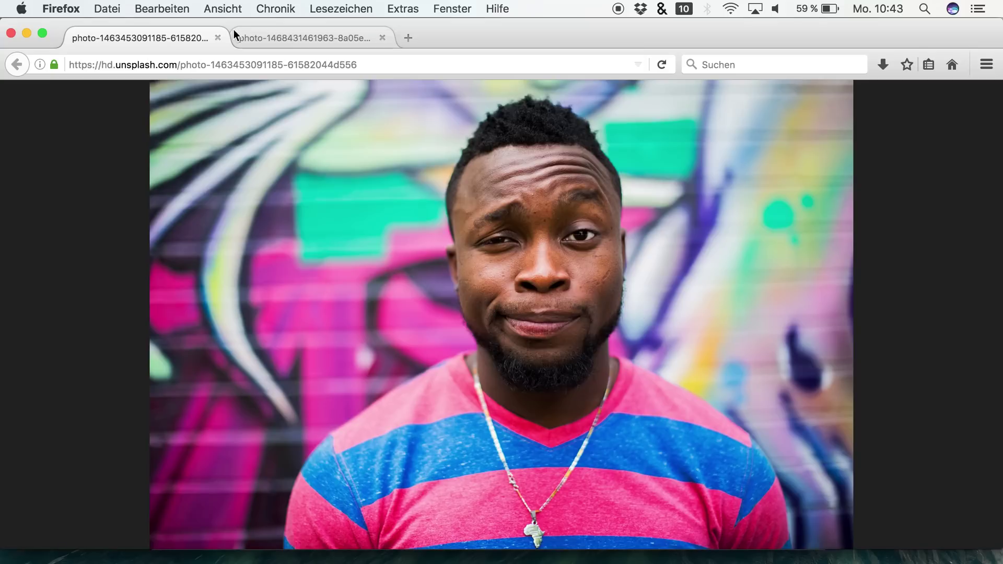
Close the man's photo tab and copy the woman-in-hat photo from Firefox
left_click(218, 37)
right_click(312, 140)
left_click(345, 153)
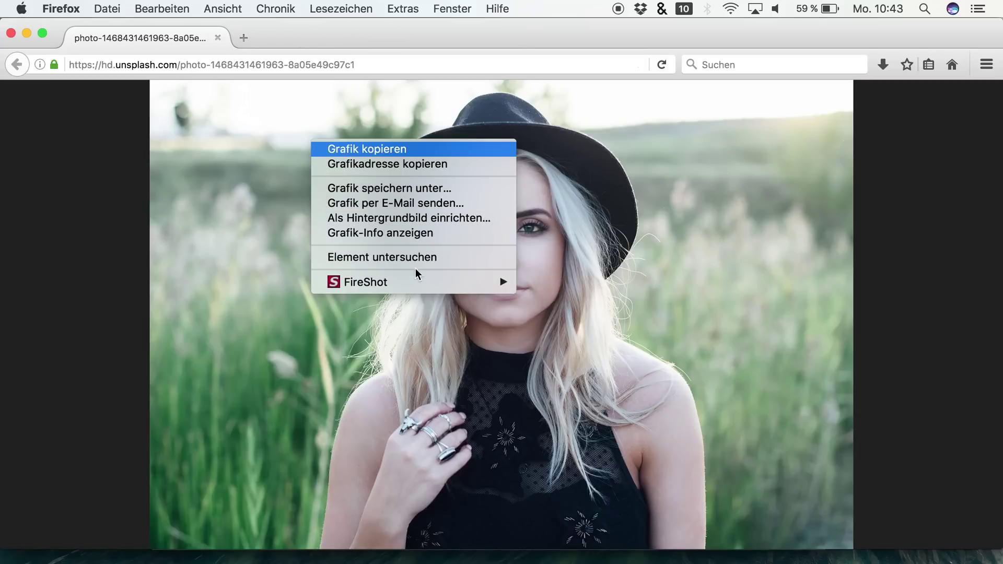
left_click(567, 558)
Paste the woman's photo above the left box and use the left box as its mask
left_click(57, 167)
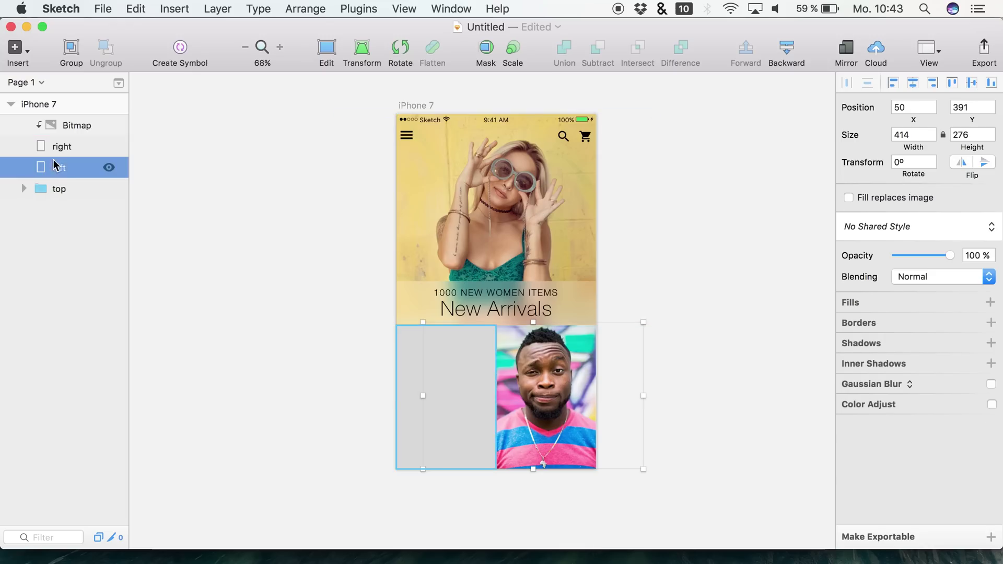
key("super+v")
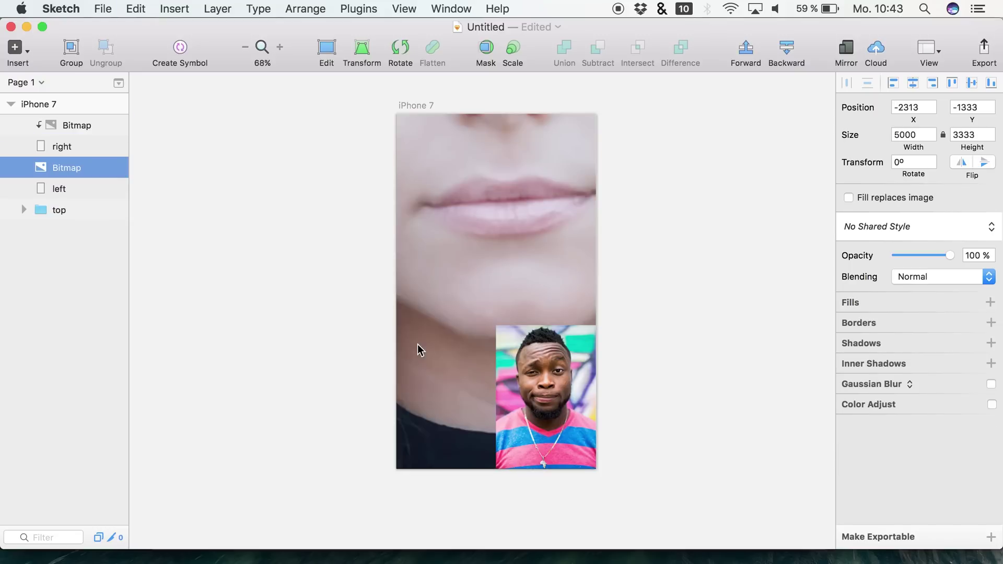
right_click(73, 194)
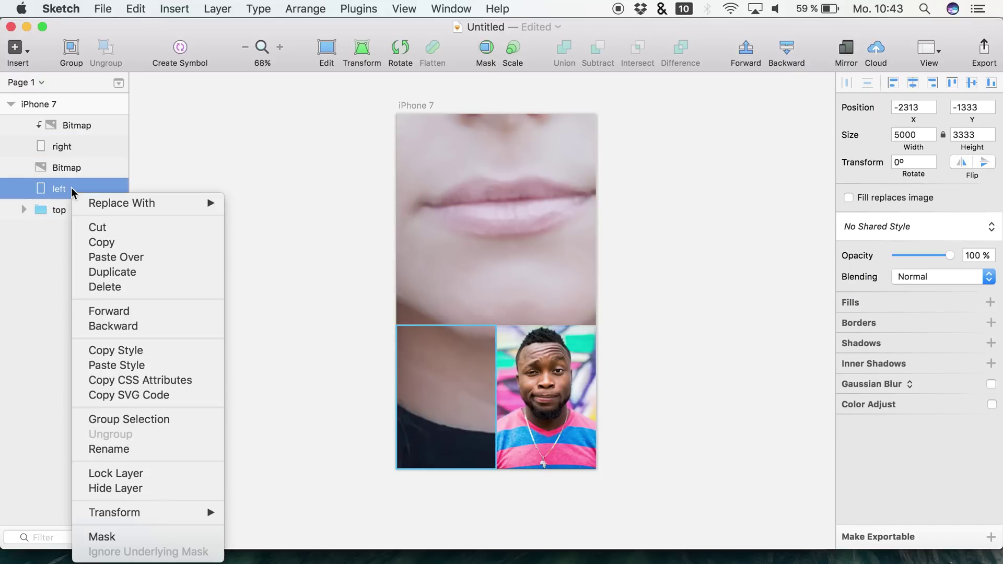
left_click(110, 536)
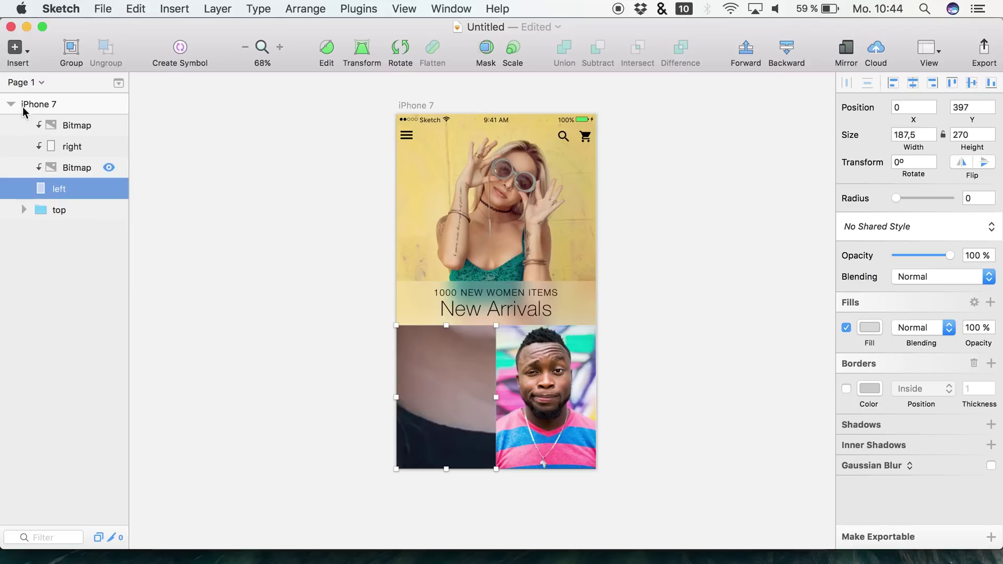
right_click(61, 155)
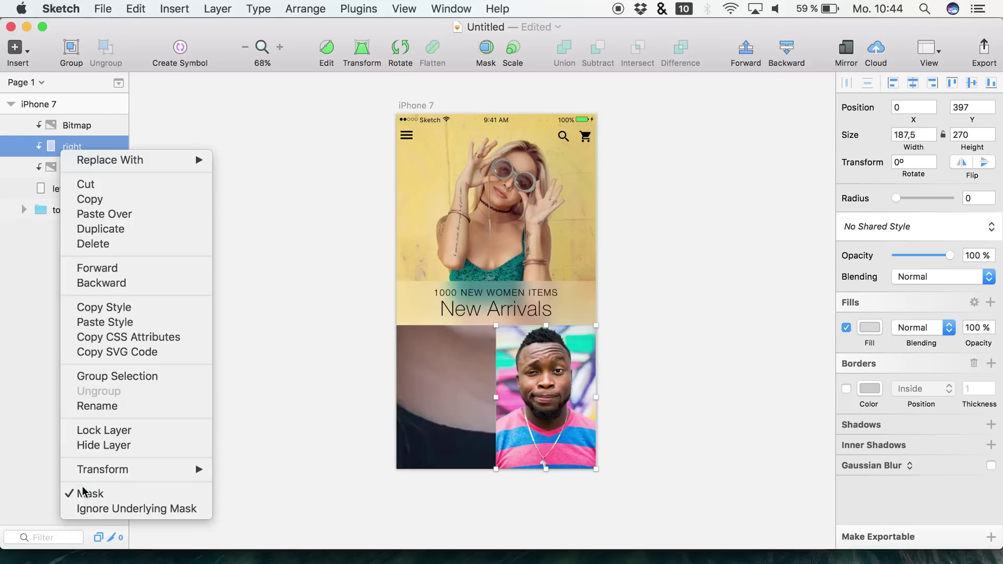
Unclip the right box, then set the woman's photo width to 500, bottom-aligned
left_click(87, 508)
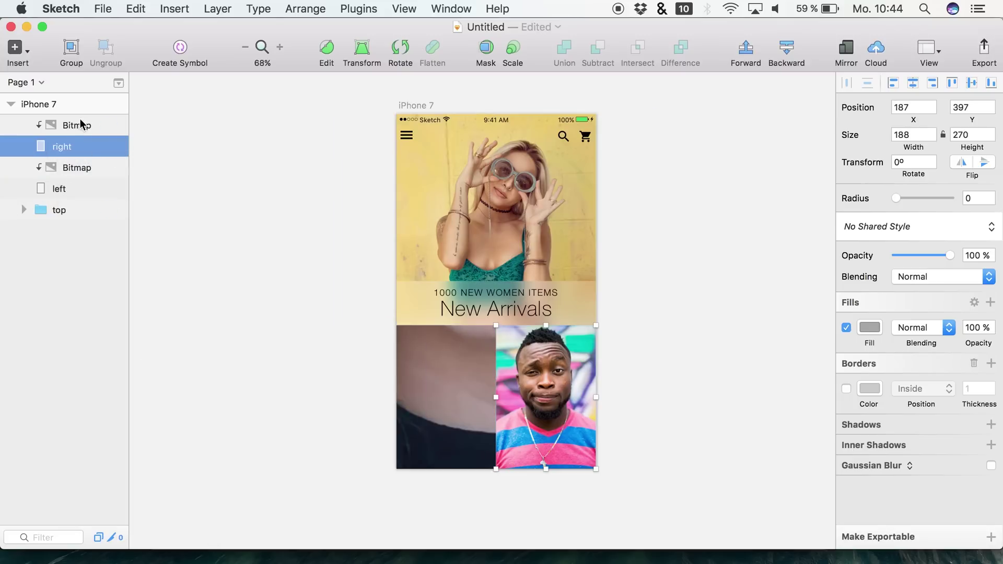
left_click(66, 169)
left_click(901, 132)
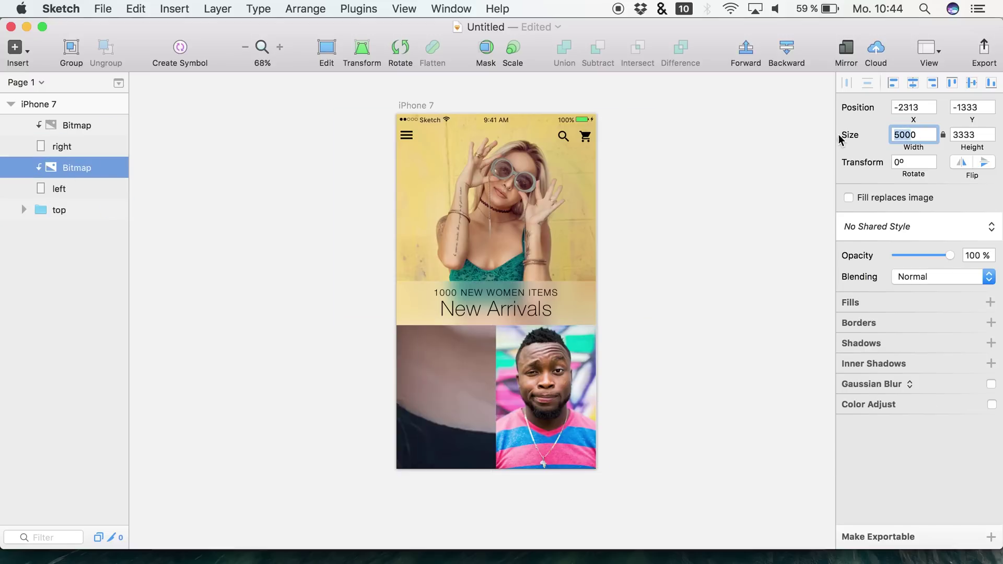
type("500")
key("Return")
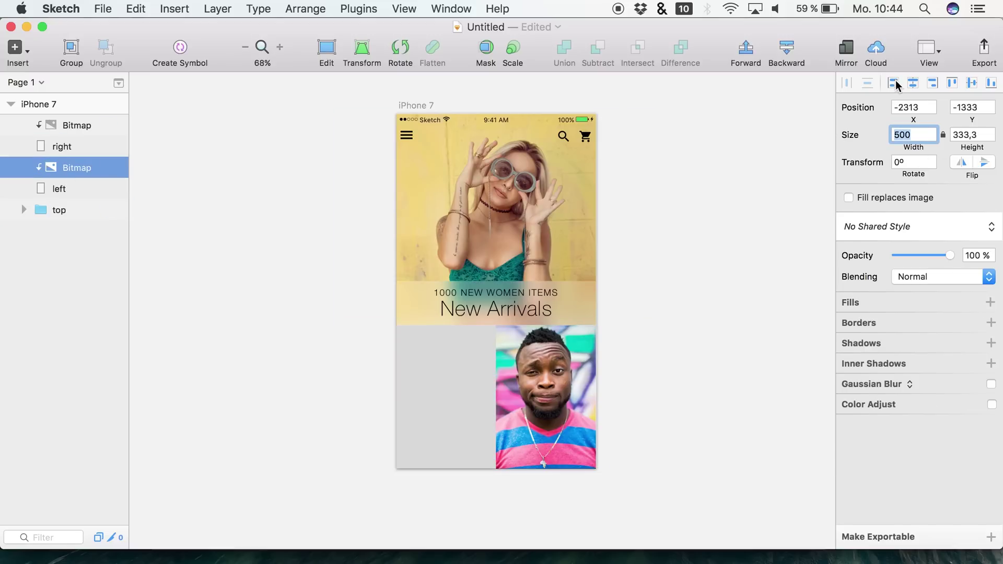
left_click(989, 86)
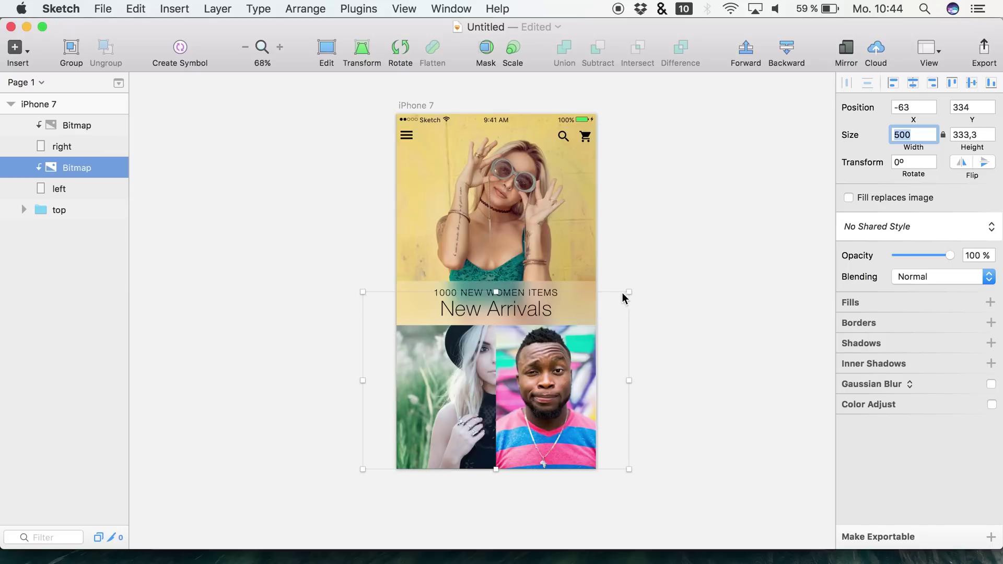
Rescale the woman's photo and shift it around inside the left box
left_click_drag(629, 292, 600, 304)
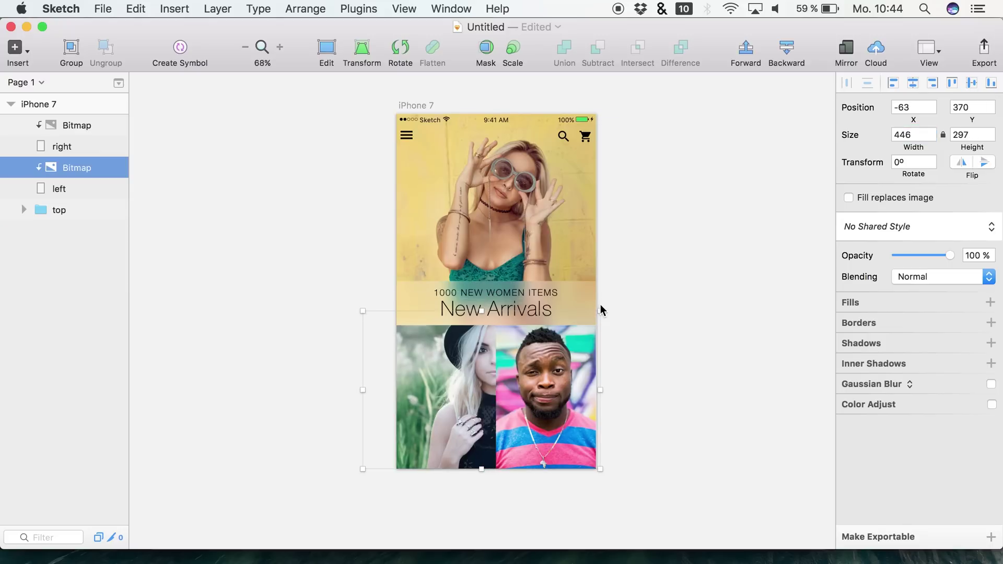
key("shift+Left")
key("shift+Left")
key("shift+Down")
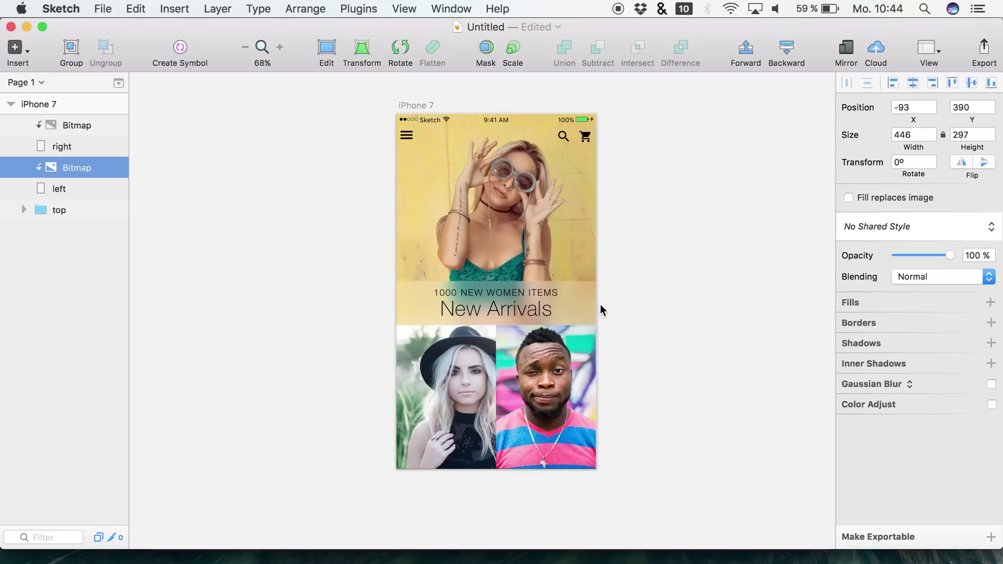
key("shift+Left")
key("shift+Left")
key("shift+Left")
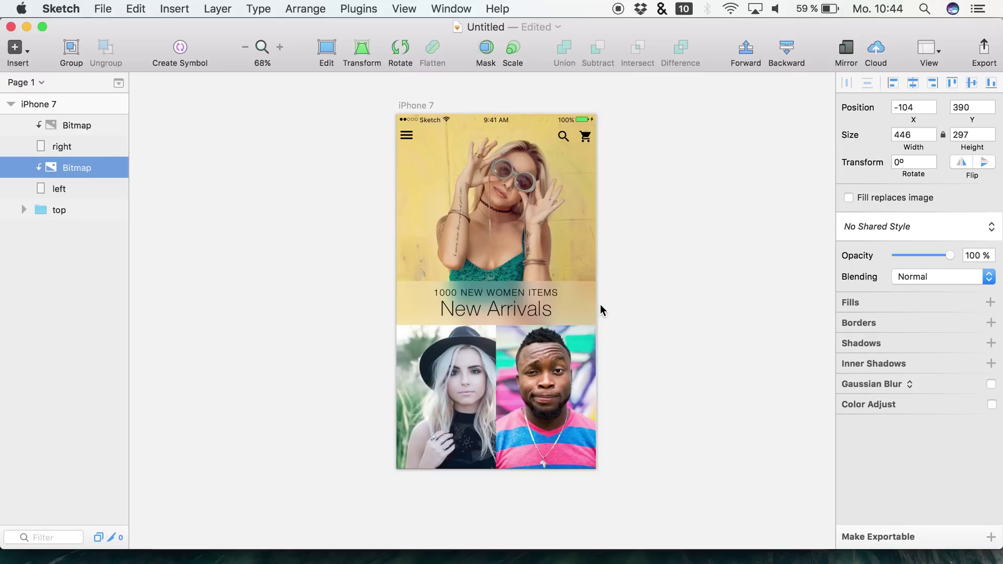
key("shift+Left")
key("shift+Left")
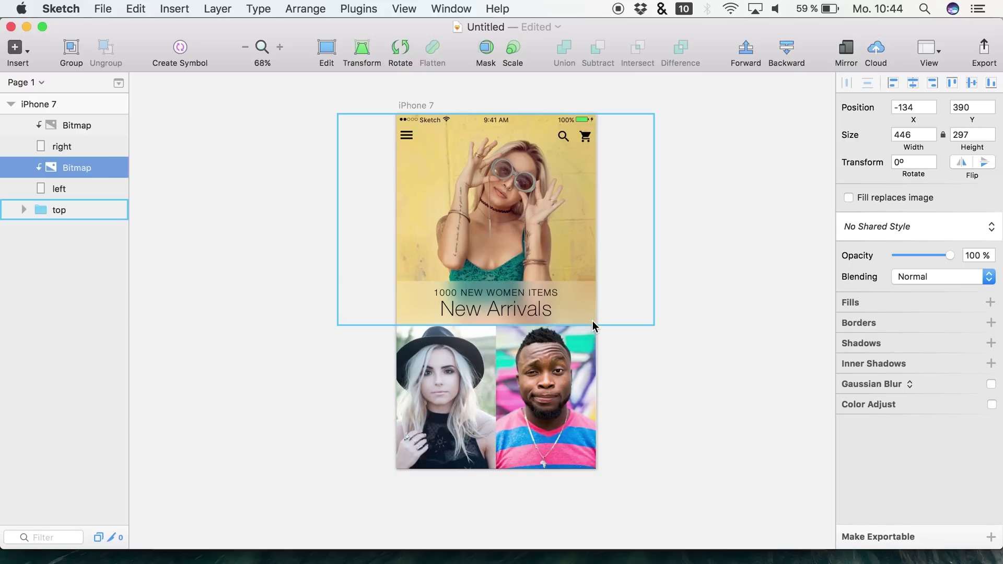
key("shift+Right")
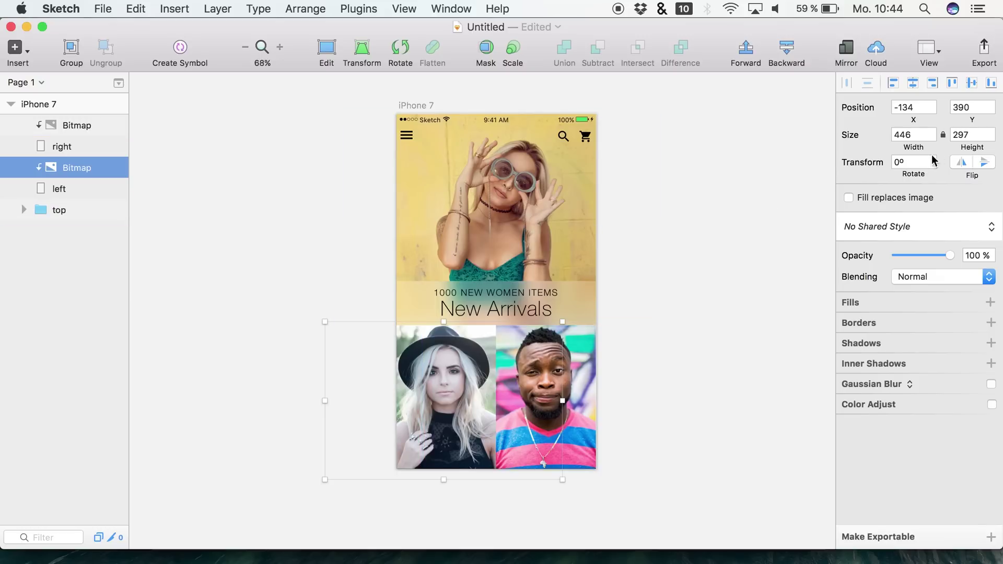
left_click_drag(912, 145, 946, 140)
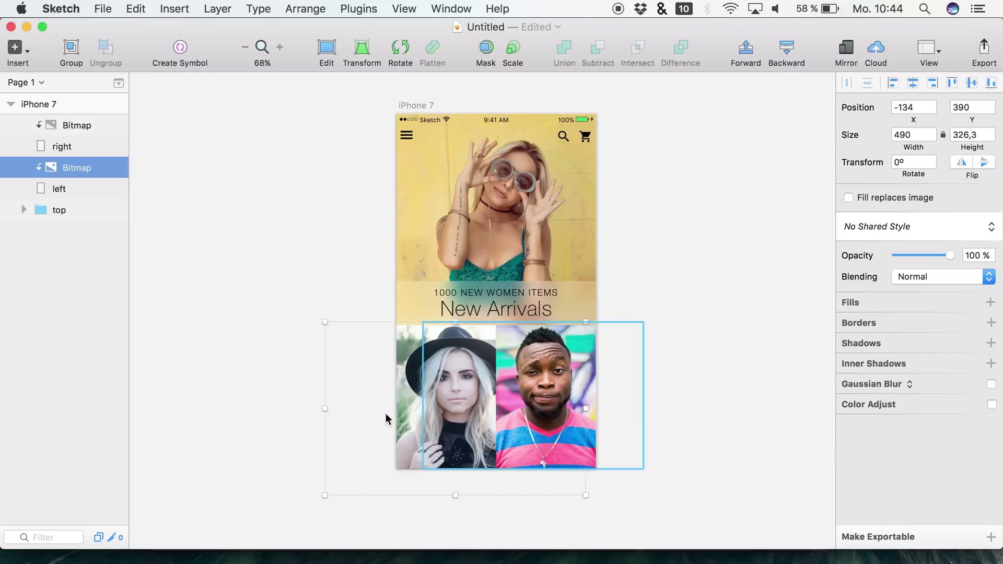
Nudge the woman's photo left and up to x -150, framing her face and shoulders
left_click(31, 205)
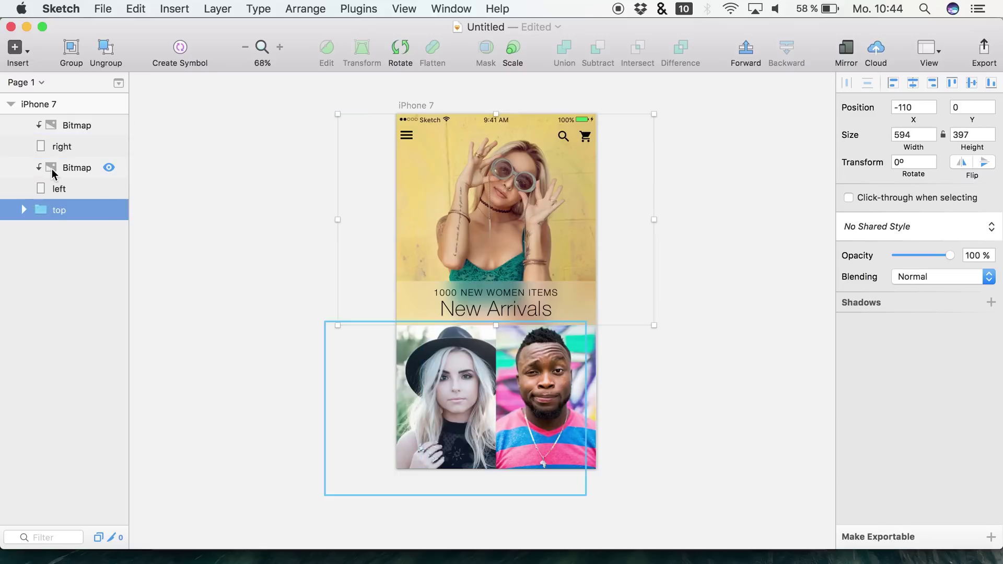
left_click(52, 170)
key("shift+Left")
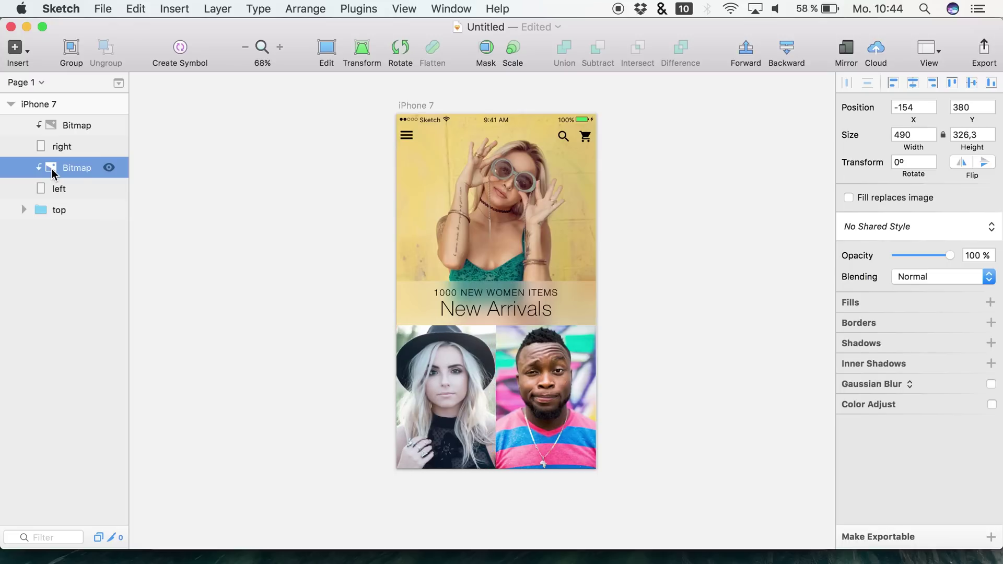
key("Right")
key("Up")
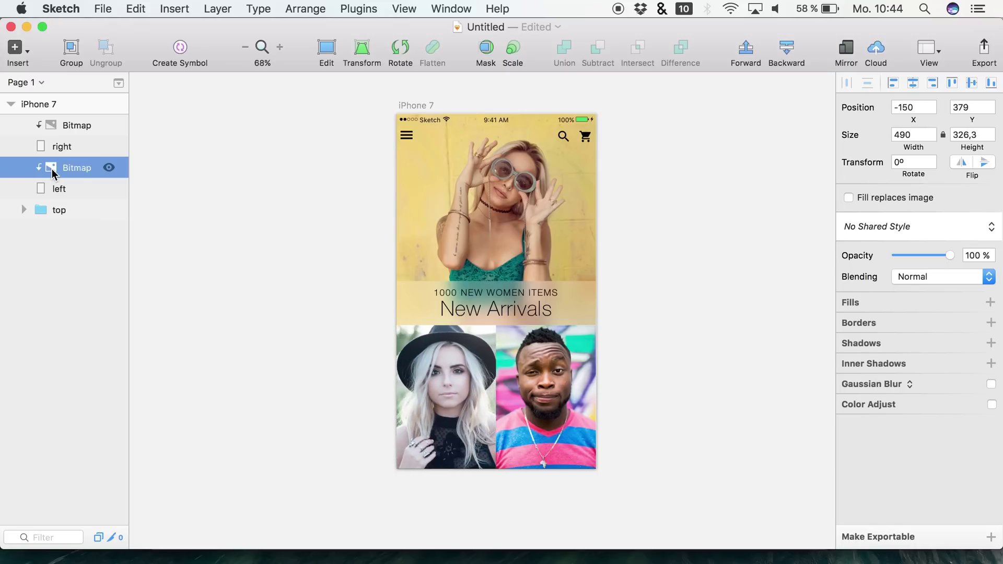
key("Up")
key("Up")
key("Right")
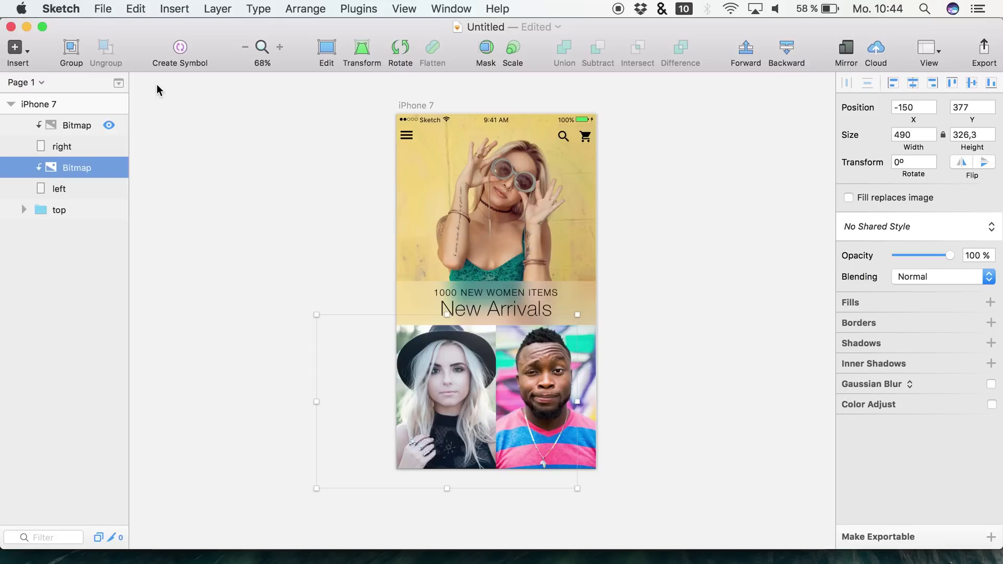
key("Escape")
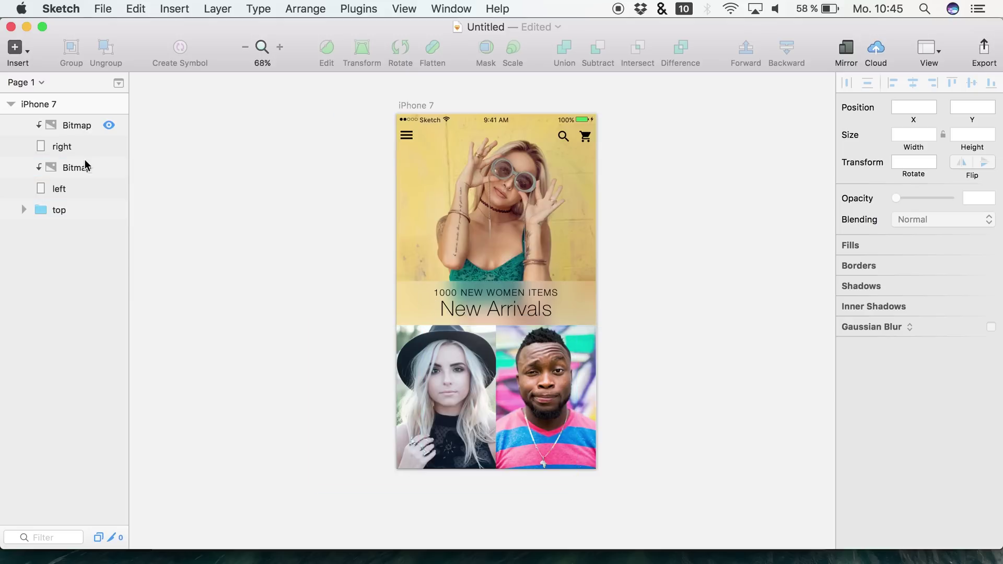
Paste a copy of the hero's frosted band and 1000 NEW WOMEN ITEMS caption above the woman's photo
left_click(24, 209)
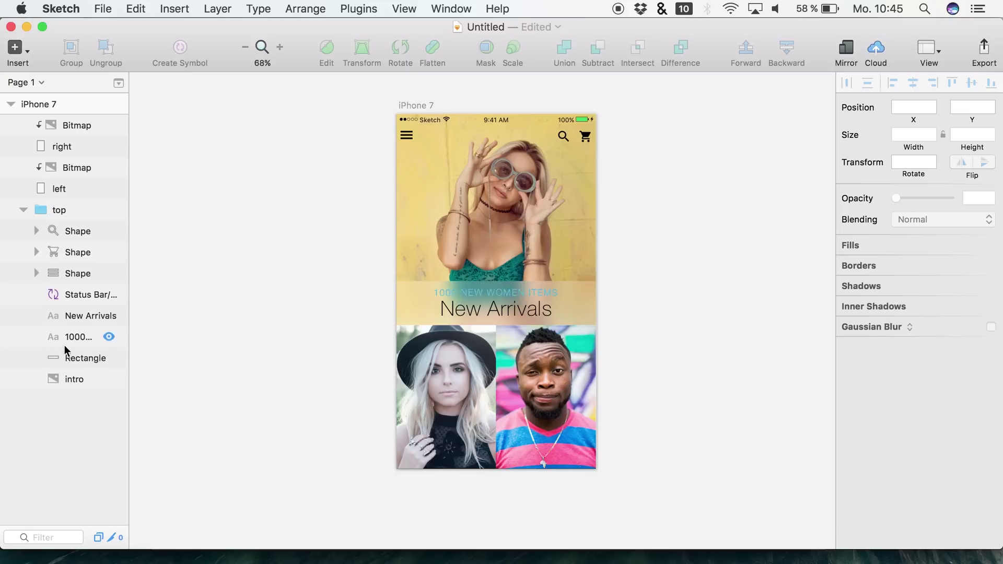
left_click(76, 355)
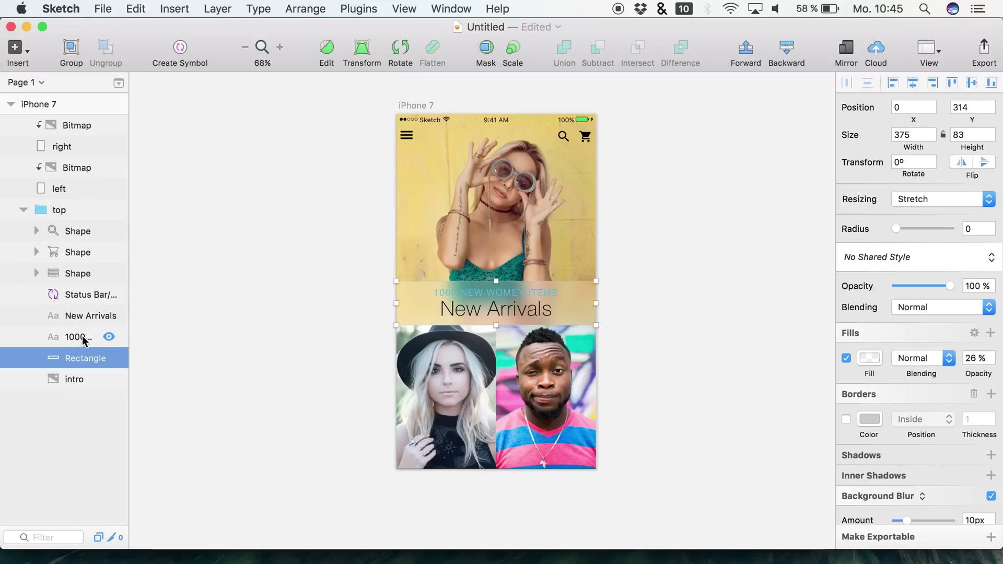
left_click(83, 340, "shift")
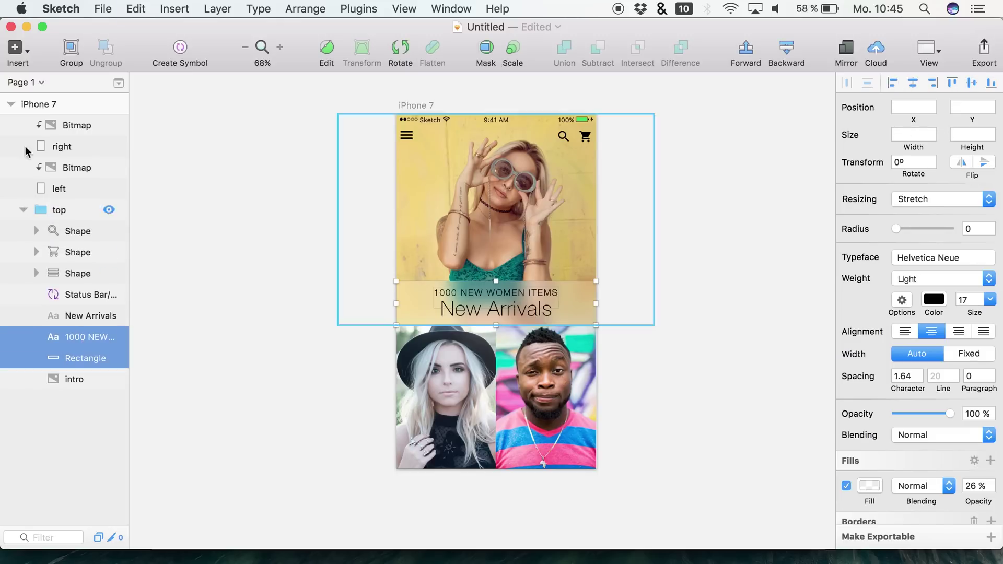
left_click(24, 210)
left_click(60, 127)
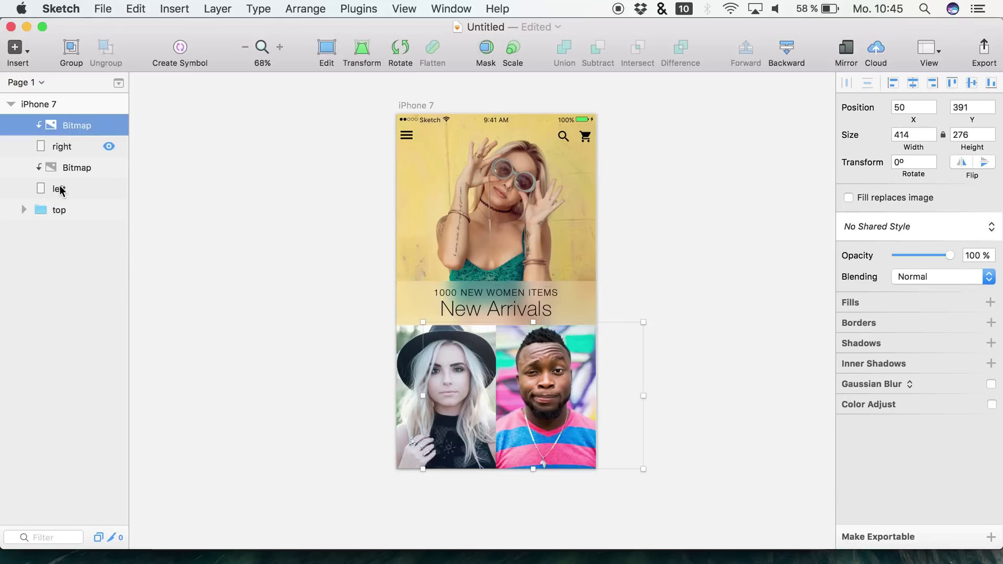
left_click(61, 170)
key("super+v")
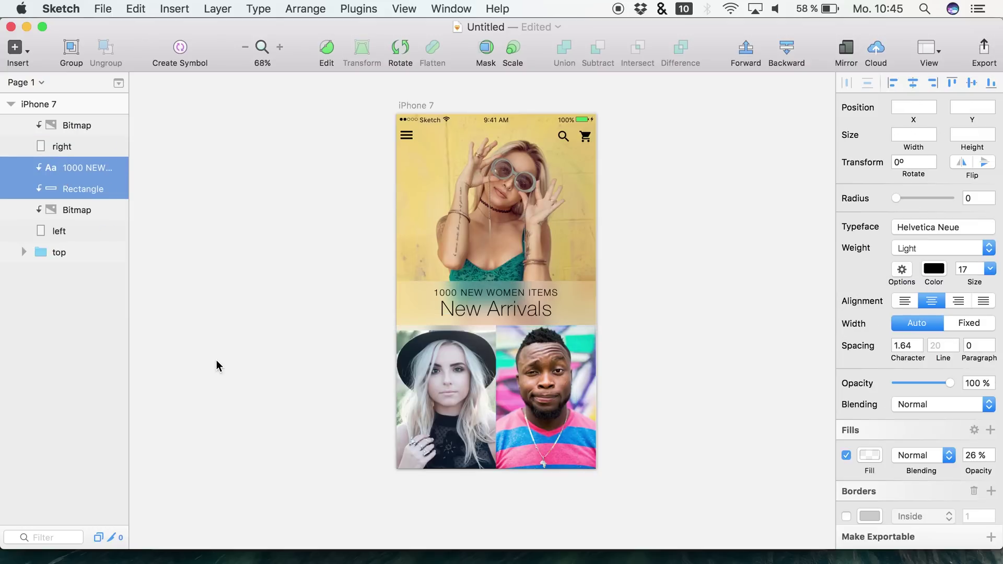
Move the pasted band and caption down across the woman's photo to y 494
key("shift+Down")
key("shift+Down")
key("shift+Down")
key("shift+Down")
key("shift+Down")
key("shift+Down")
key("shift+Down")
key("shift+Down")
key("shift+Down")
key("shift+Down")
key("shift+Down")
key("shift+Down")
key("shift+Down")
key("shift+Down")
key("shift+Down")
key("shift+Down")
key("shift+Down")
key("shift+Down")
key("shift+Down")
key("shift+Down")
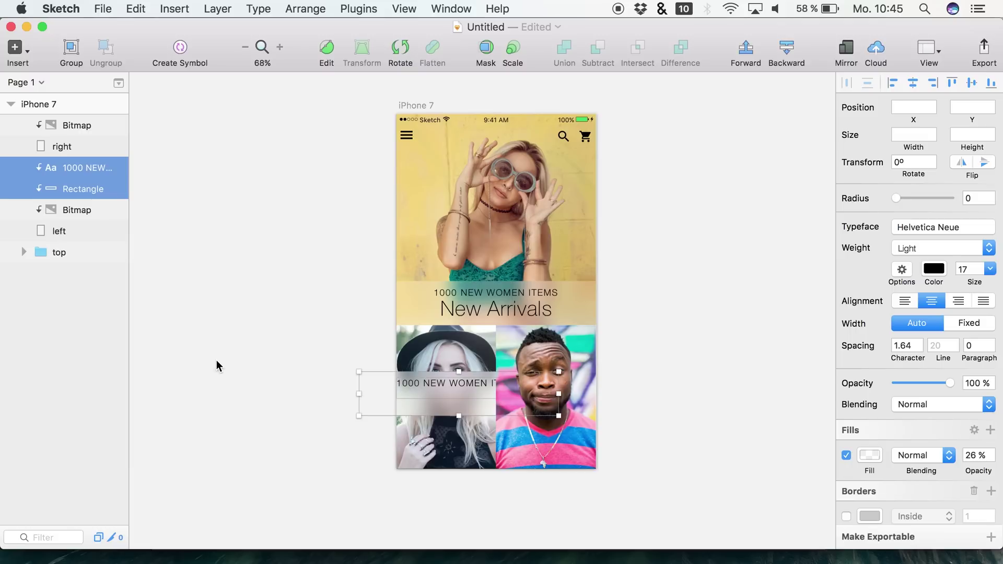
key("shift+Down")
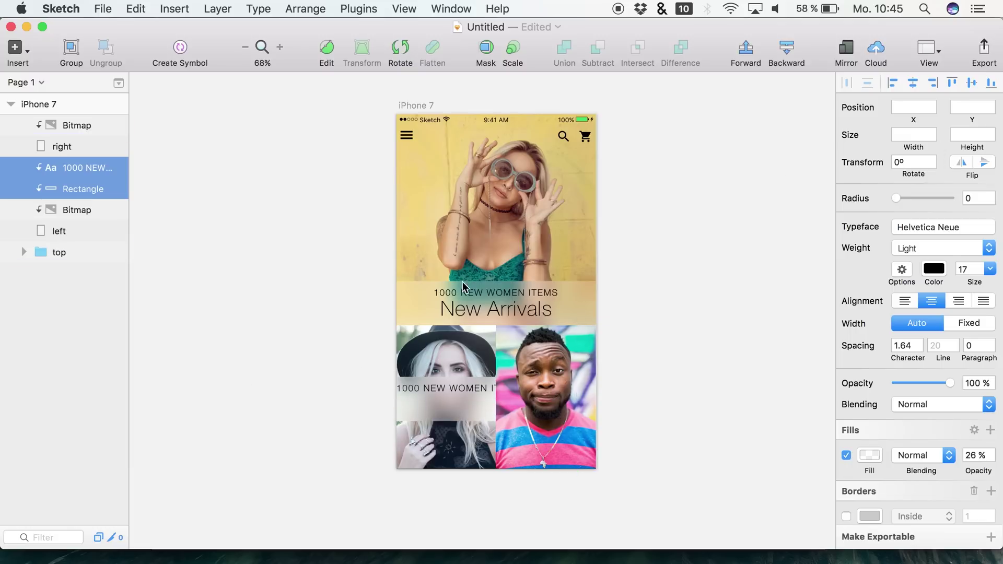
left_click(80, 224)
left_click(75, 189)
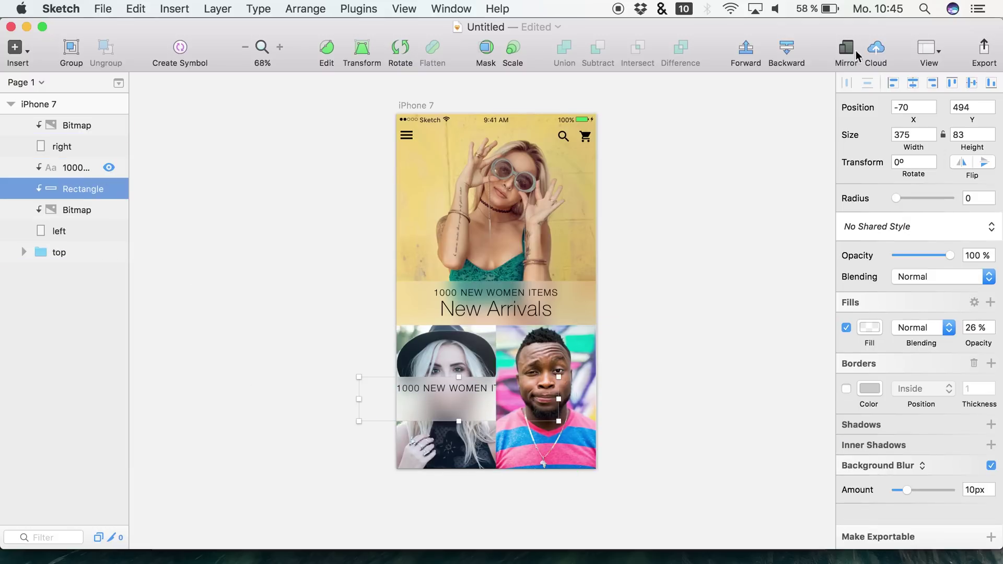
mouse_move(972, 120)
left_mouse_down()
mouse_move(923, 123)
mouse_move(969, 122)
left_mouse_up()
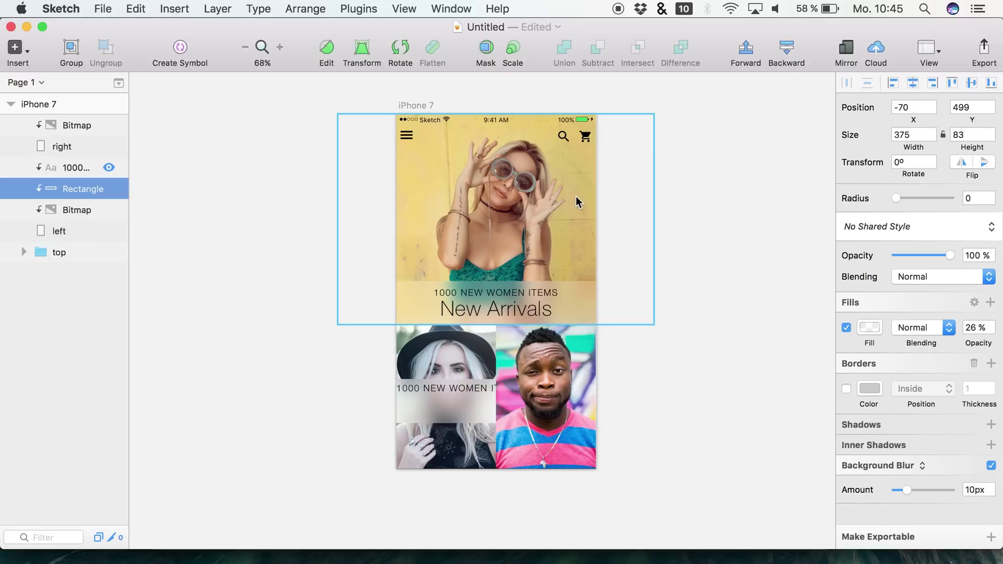
key("super+z")
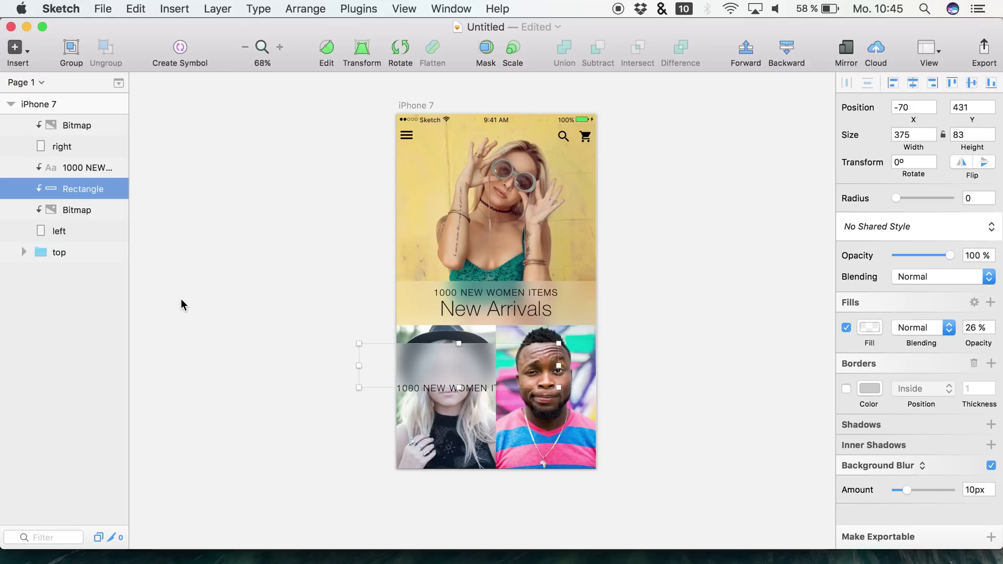
key("super+shift+z")
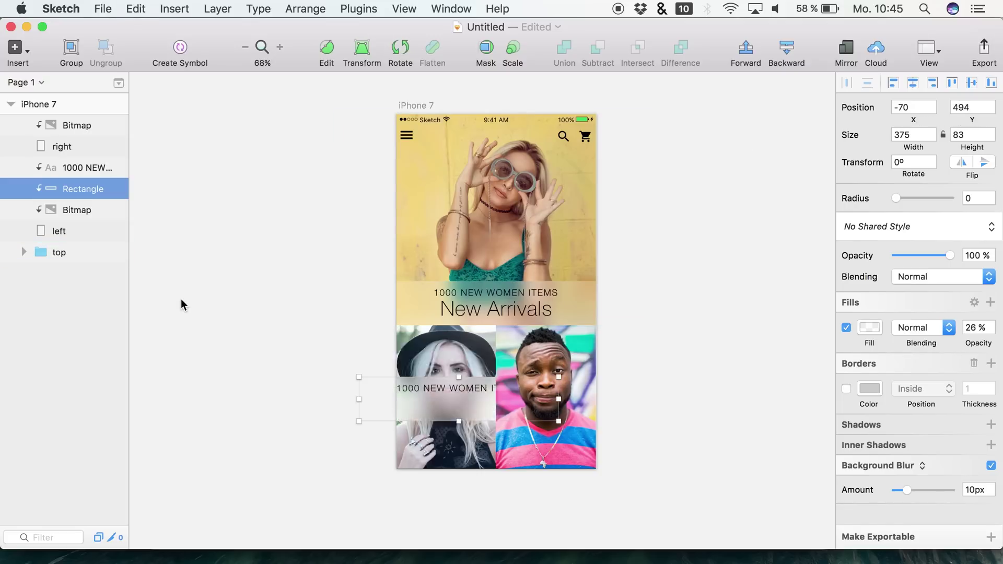
left_click(78, 166)
double_click(447, 395)
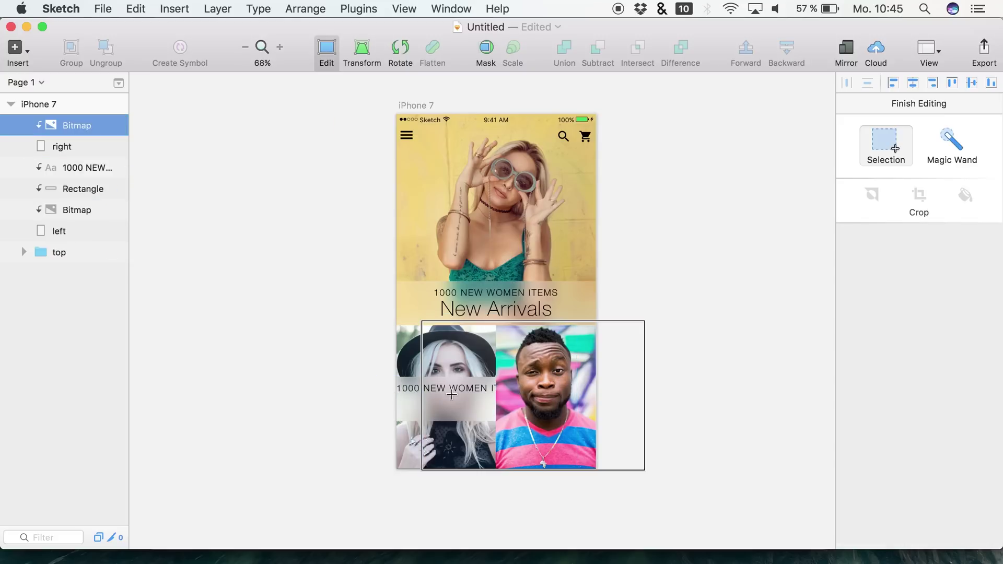
Retype the copied caption as 'Women' and raise its font size to 19
left_click(329, 64)
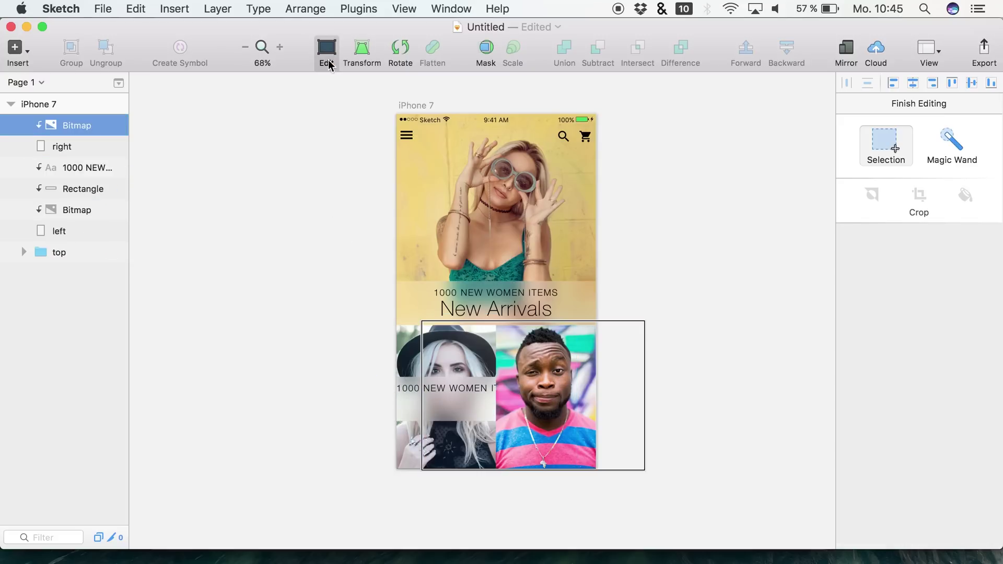
left_click(409, 386)
left_click(408, 388)
double_click(407, 389)
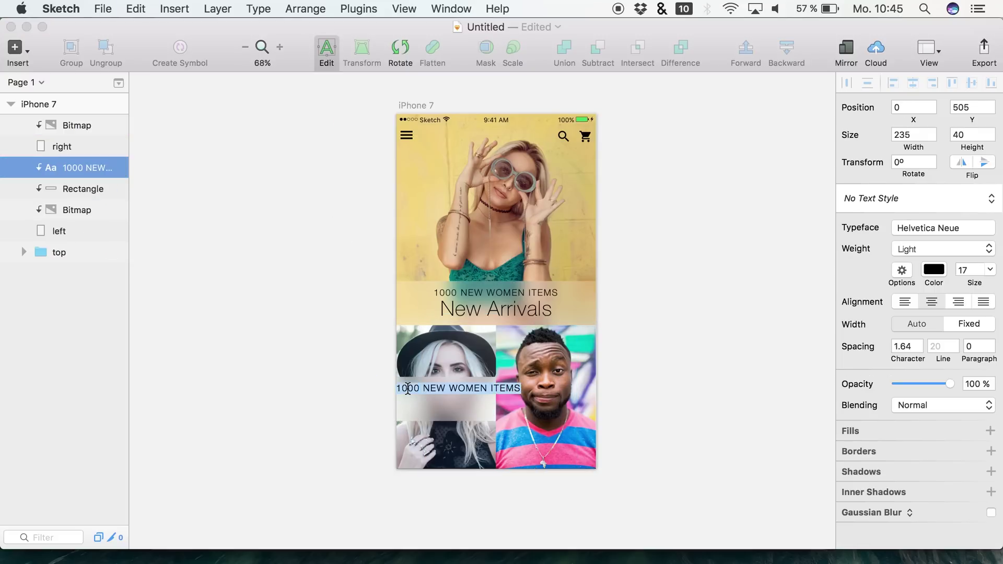
type("Wo")
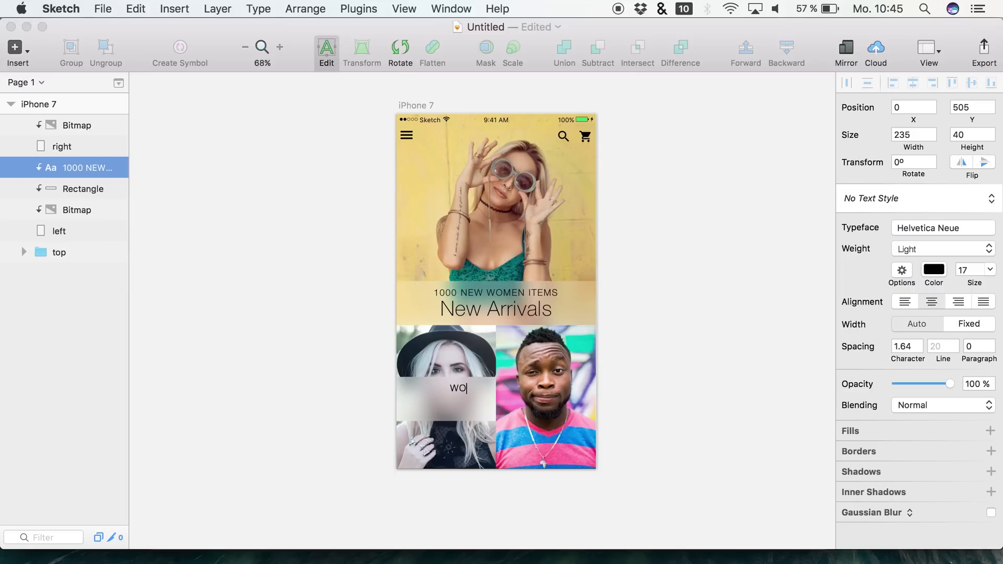
type("m")
key("BackSpace")
key("BackSpace")
type("Women")
left_click(63, 170)
left_click(63, 188)
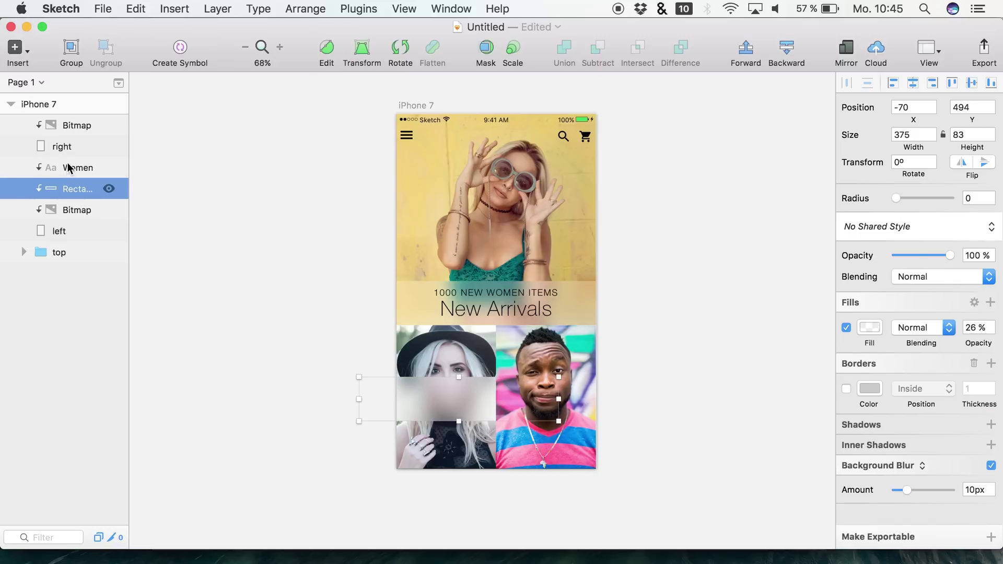
left_click(67, 167)
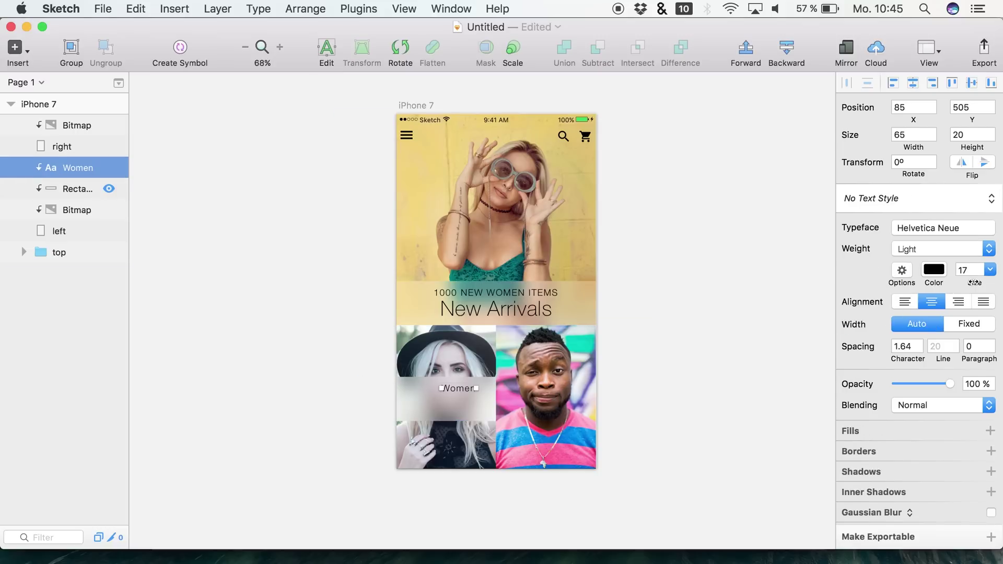
left_click_drag(973, 282, 950, 293)
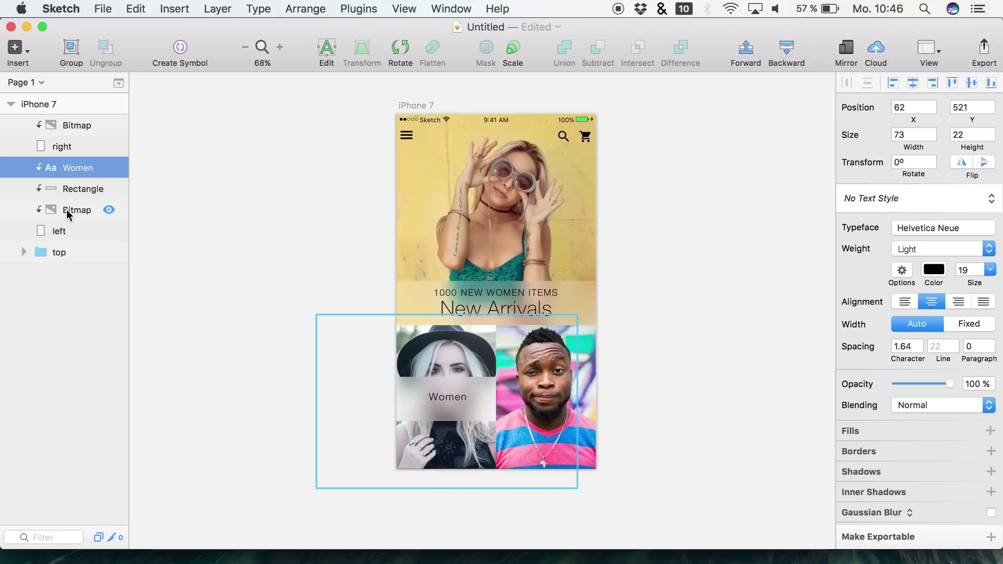
Narrow the frosted band to the left photo's width and move it down with the Women label
left_click(63, 193)
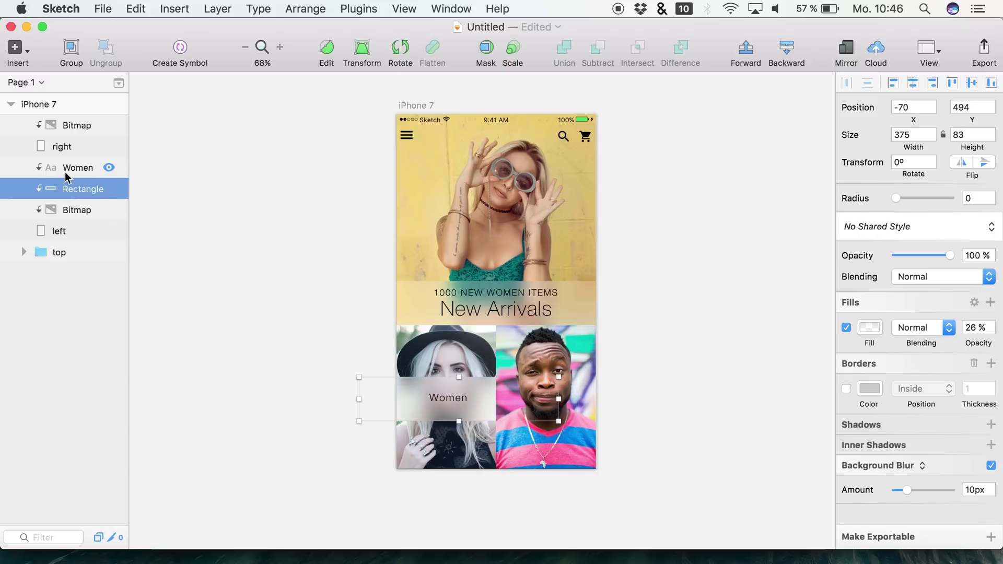
left_click_drag(359, 399, 398, 398)
left_click_drag(558, 398, 493, 399)
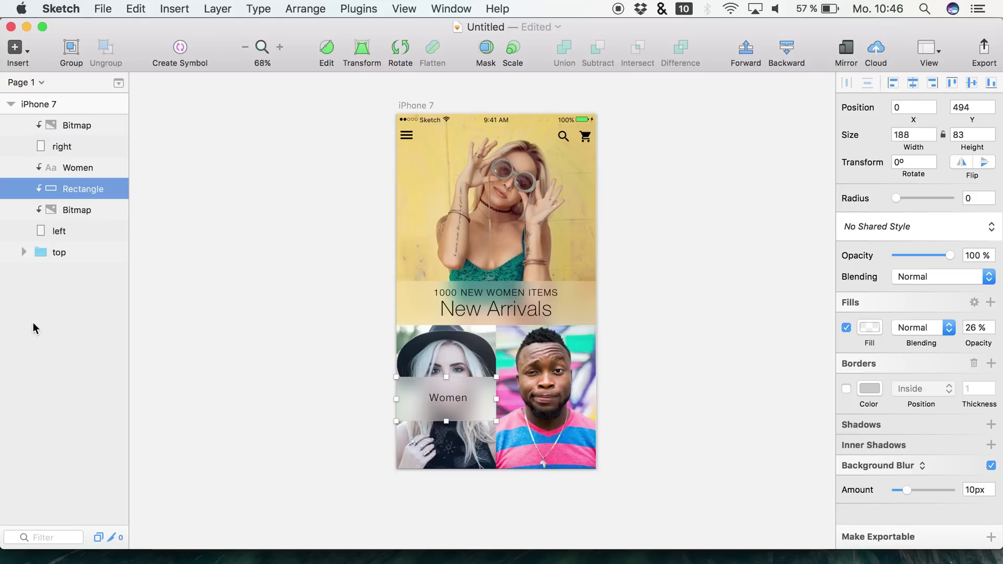
left_click(67, 168, "shift")
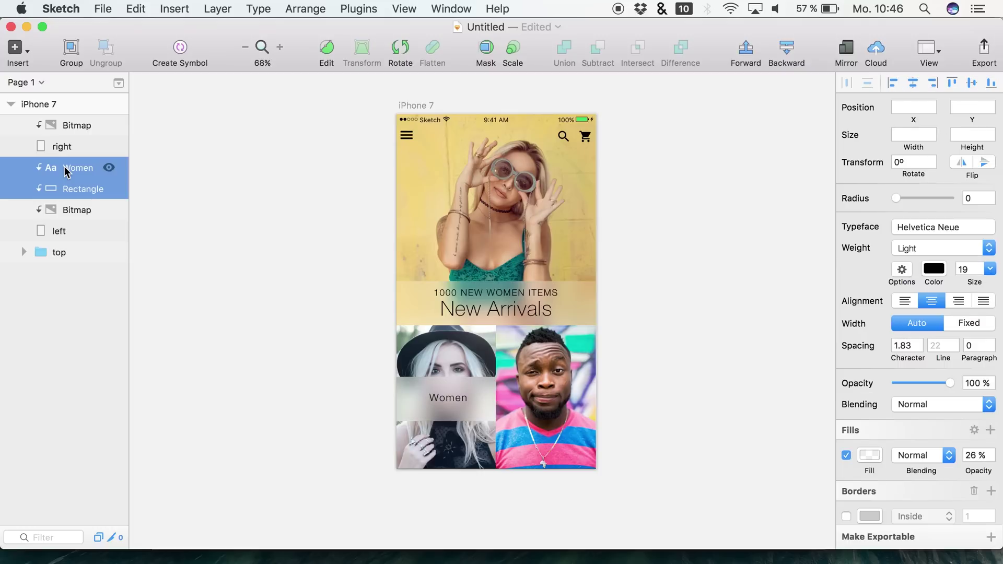
key("shift+Down")
key("shift+Down")
key("shift+Down")
key("shift+Down")
key("shift+Down")
key("shift+Down")
key("shift+Down")
key("shift+Down")
key("shift+Down")
key("shift+Down")
key("shift+Down")
key("shift+Down")
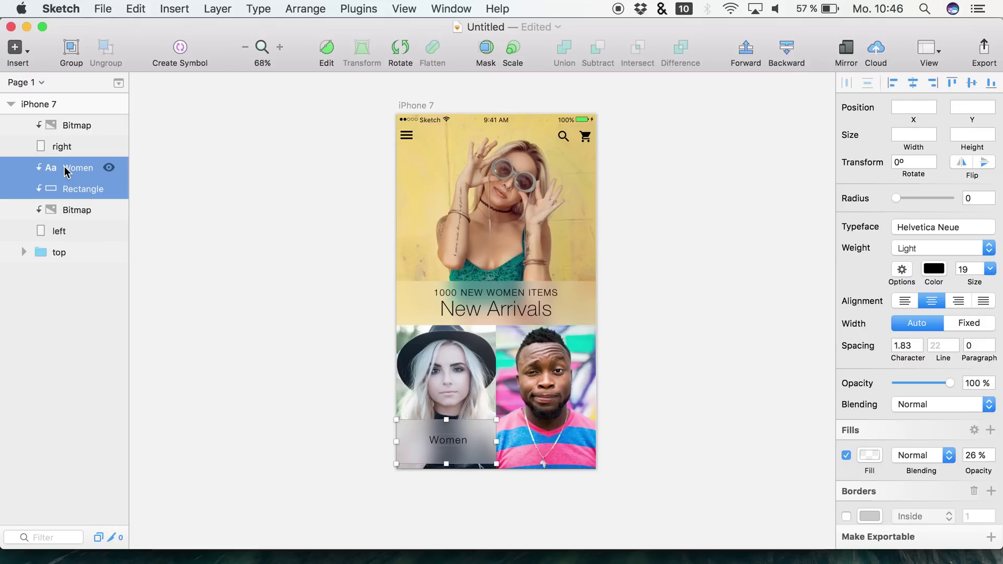
key("shift+Up")
key("shift+Up")
Shrink the band to a 188×31 strip at y 590 with the Women label at y 594
left_click(55, 210)
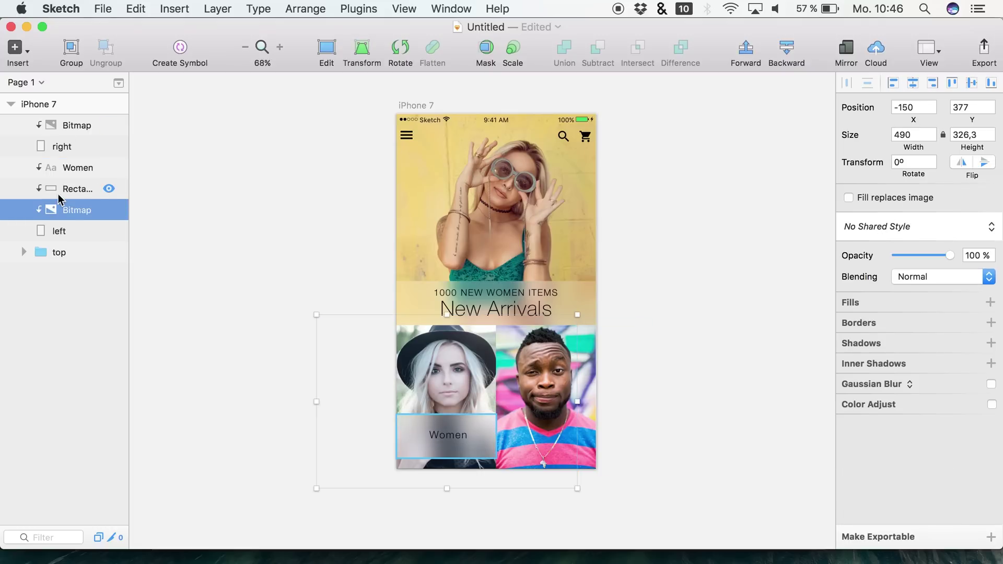
left_click(59, 190)
left_click_drag(447, 421, 449, 419)
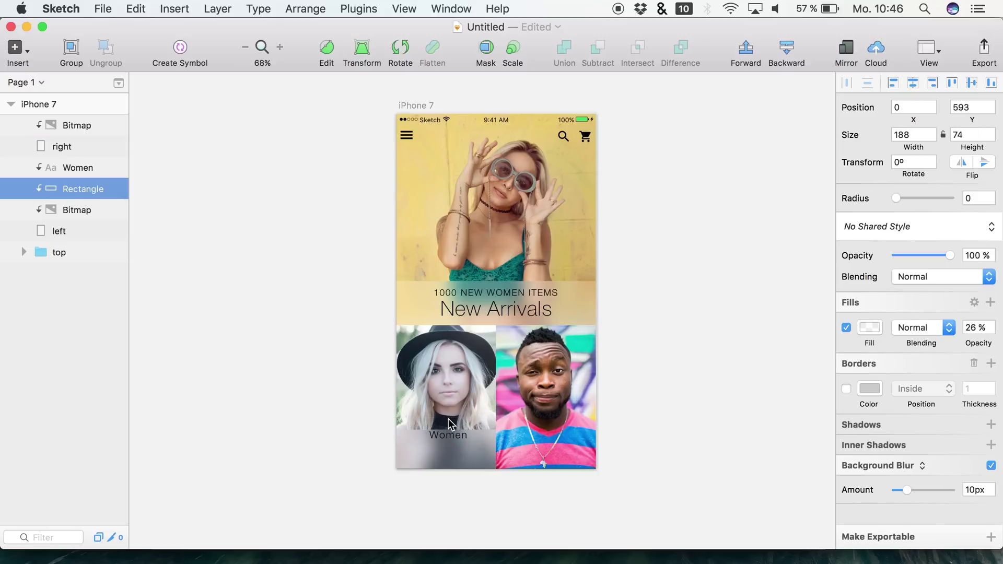
key("Up")
key("Up")
key("Up")
left_click_drag(967, 147, 929, 146)
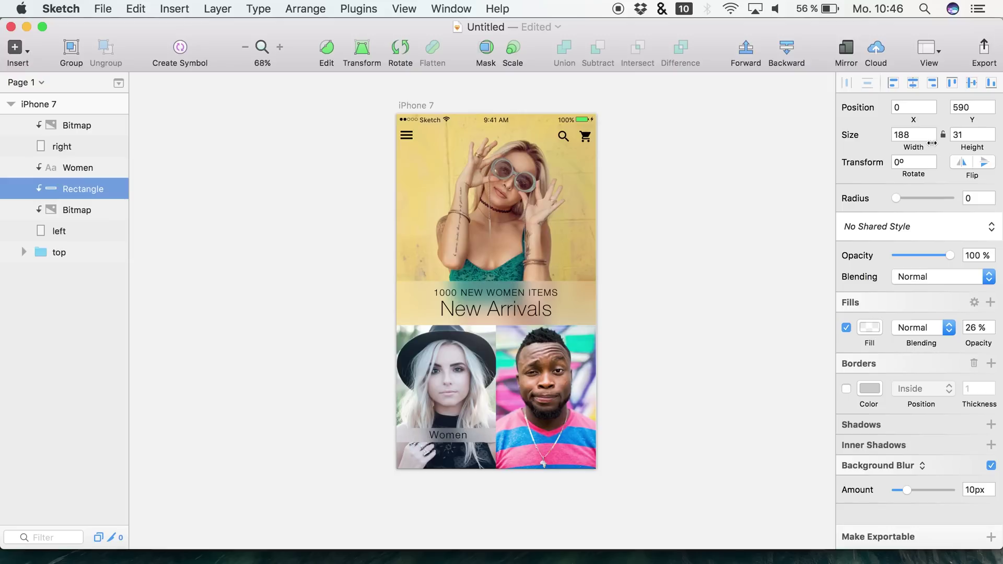
left_click(51, 168)
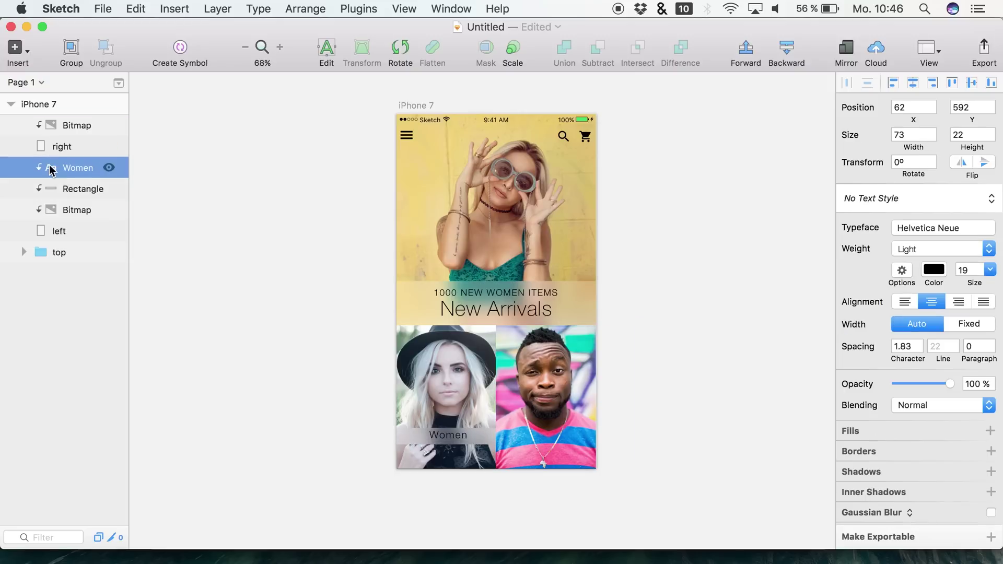
key("Down")
key("Down")
key("Down")
key("Up")
left_click(65, 190, "shift")
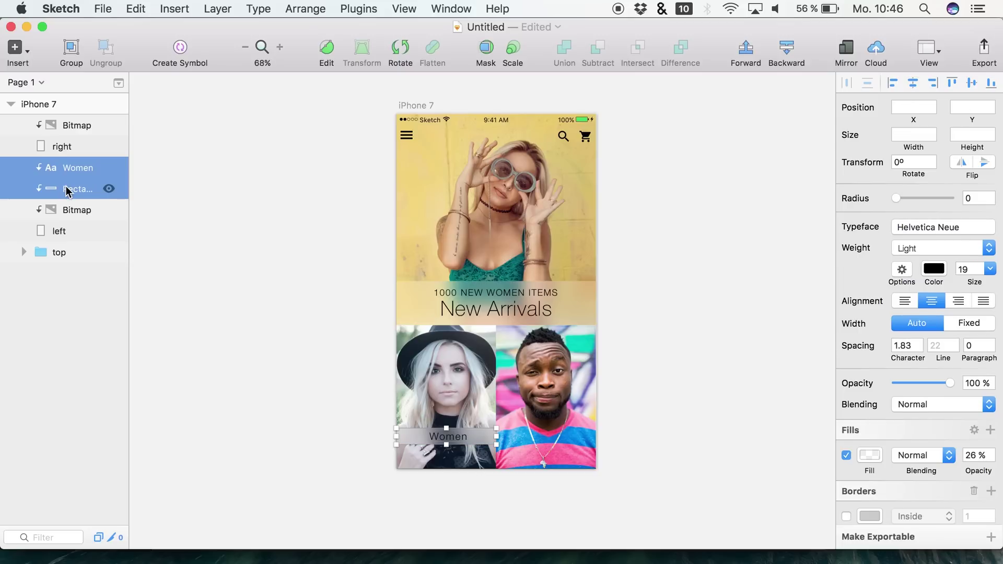
Move the Women label and band down to the bottom edge of the women's photo
key("shift+Up")
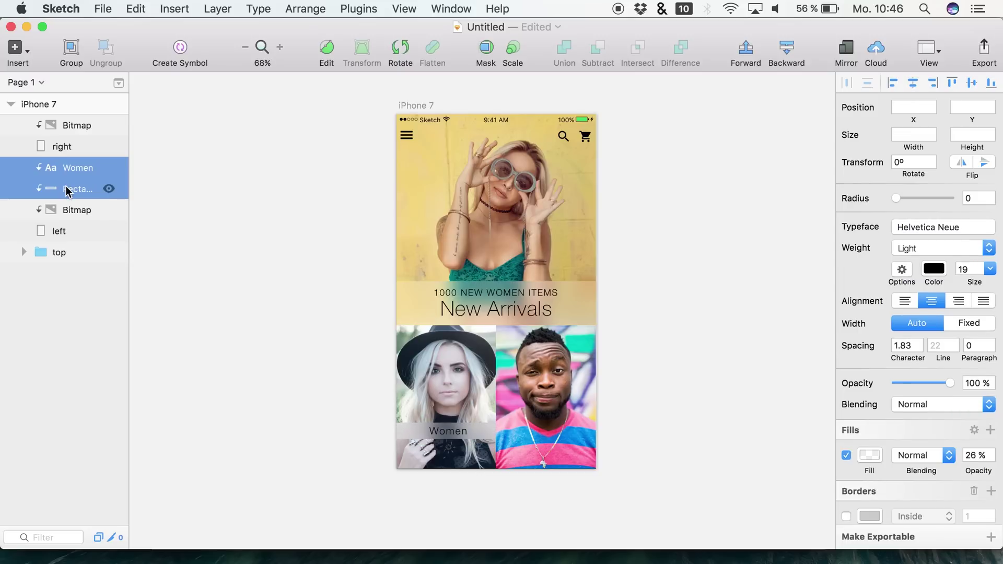
key("shift+Up")
key("shift+Up")
key("shift+Up")
key("shift+Up")
key("shift+Up")
key("shift+Up")
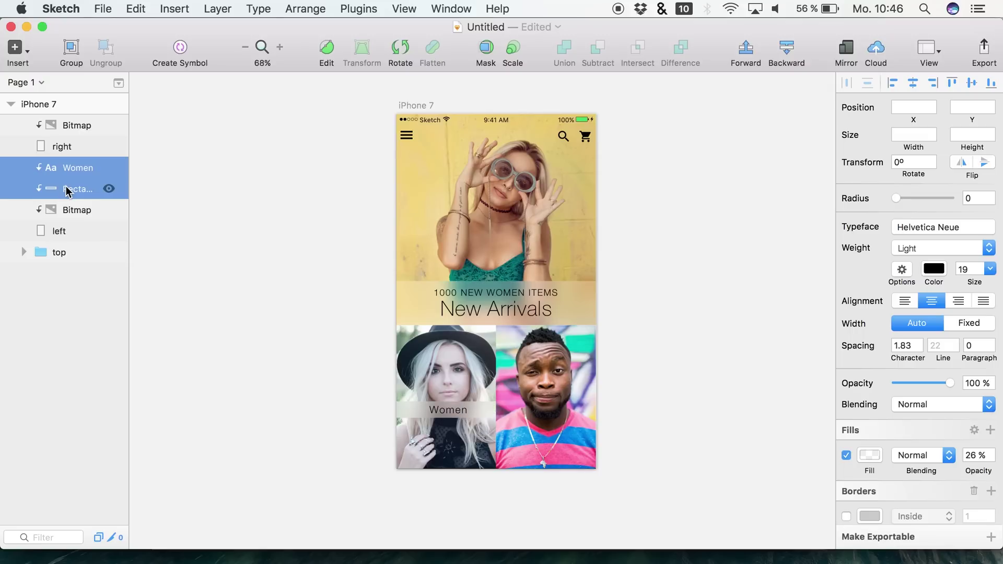
key("shift+Down")
key("shift+Down")
key("shift+Down")
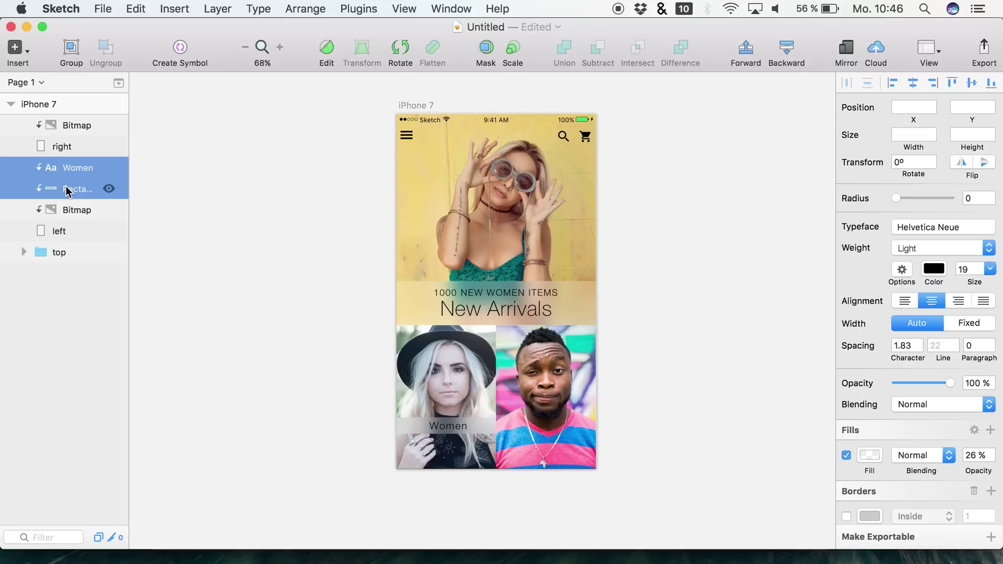
key("shift+Down")
key("shift+Down")
key("shift+Down")
key("shift+Down")
key("shift+Down")
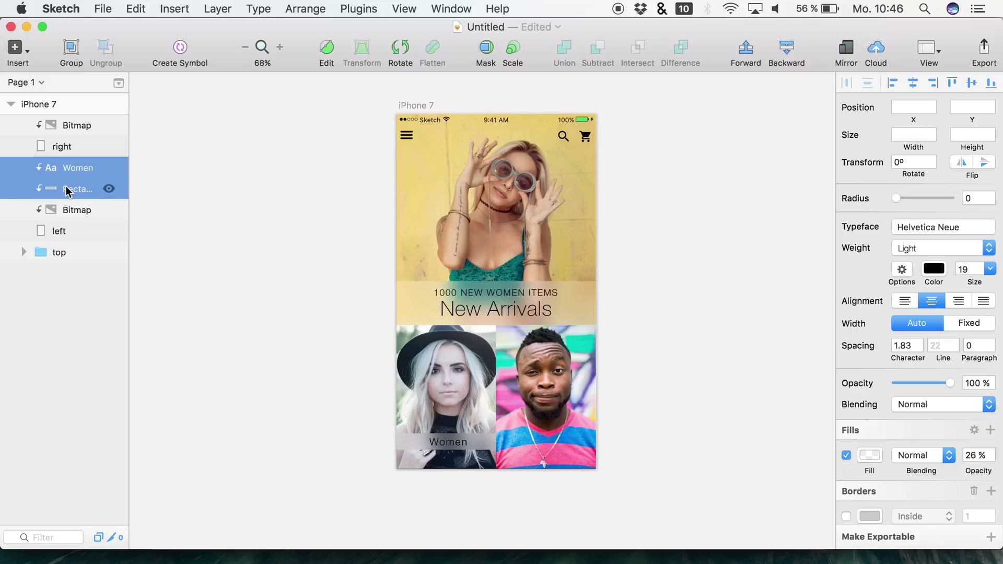
key("shift+Down")
key("shift+Down")
key("shift+Down")
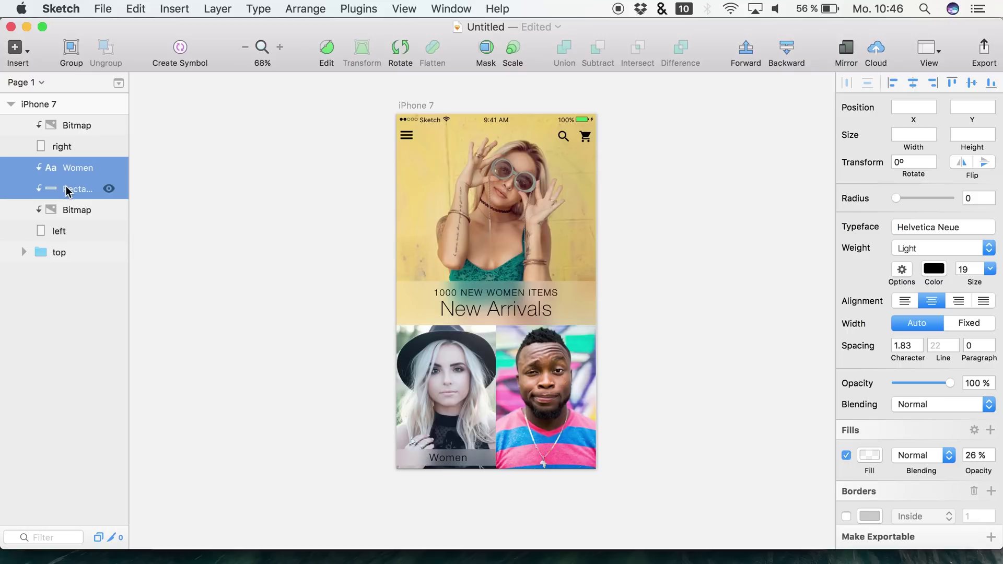
key("Down")
key("Down")
key("Down")
key("Down")
key("Down")
key("Down")
key("Down")
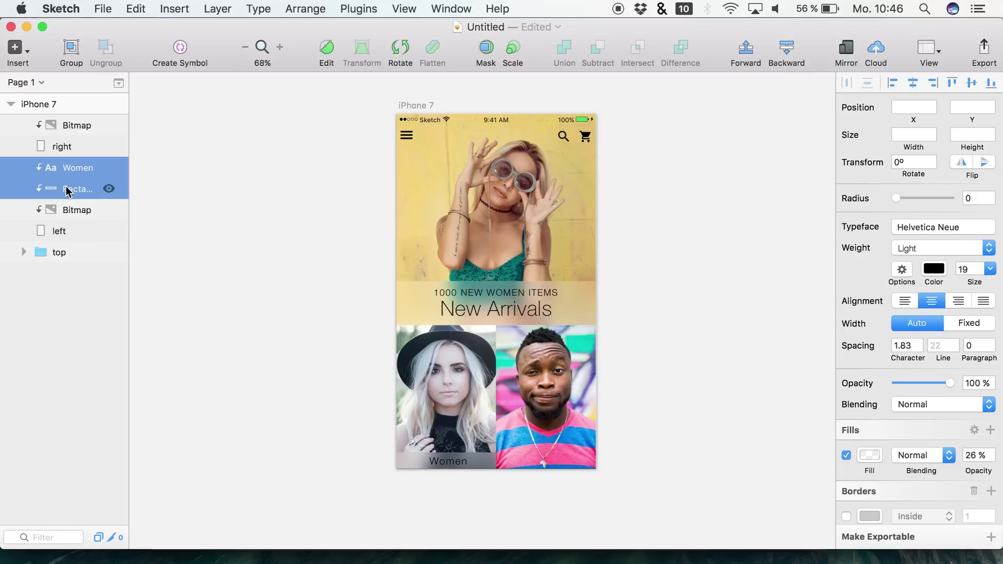
Raise the Women band's white fill opacity to 43%
left_click(56, 215)
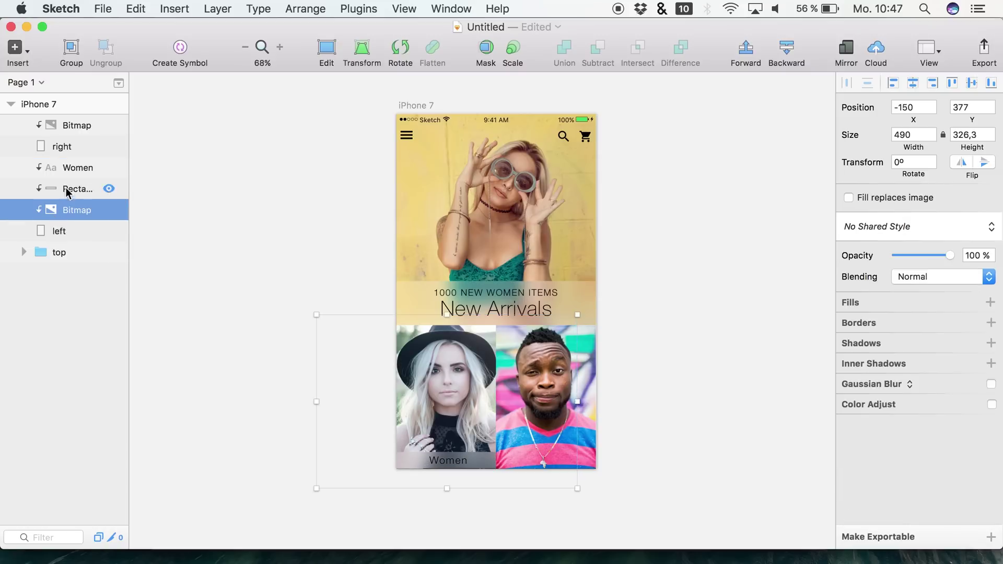
left_click(67, 191)
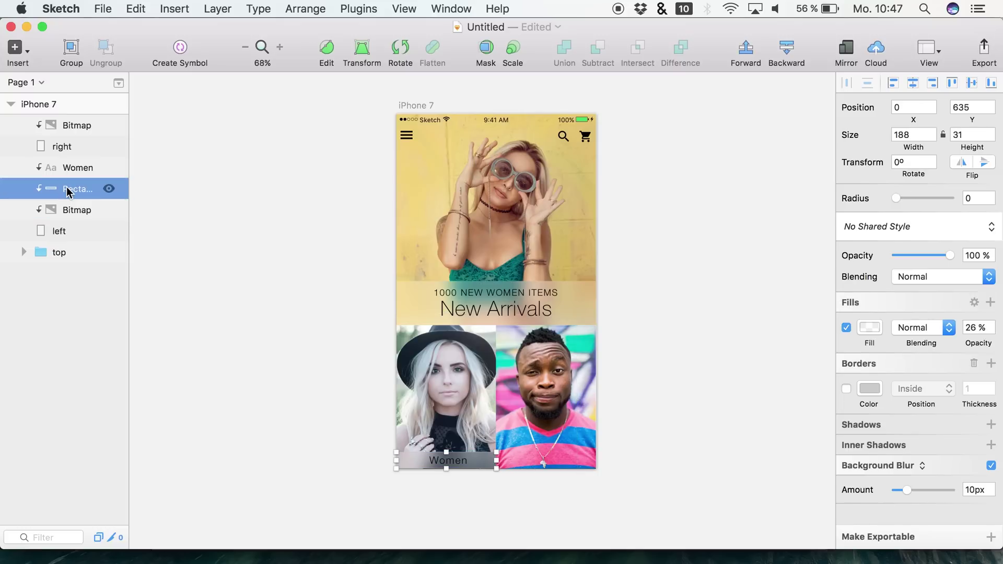
left_click(863, 329)
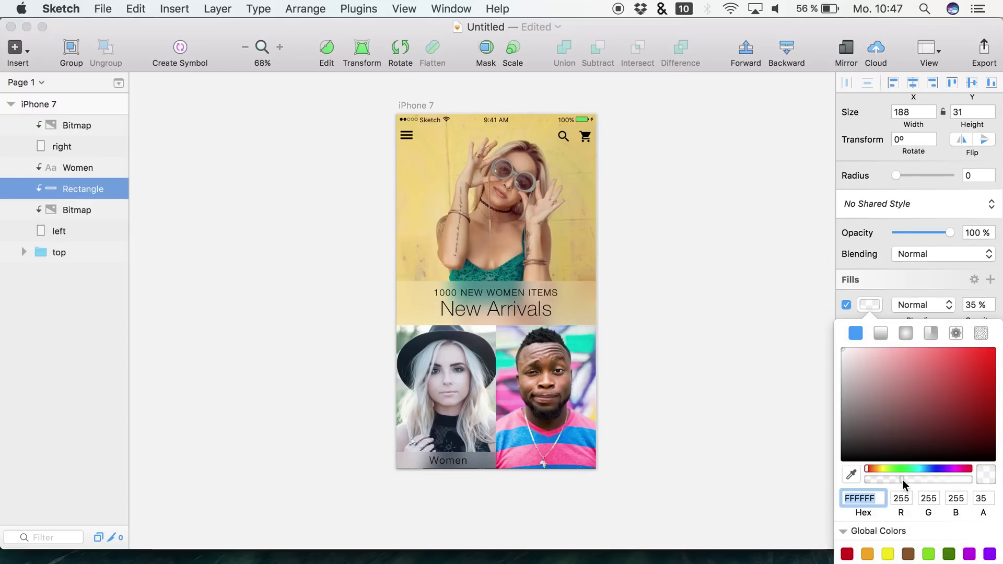
left_click_drag(903, 479, 911, 478)
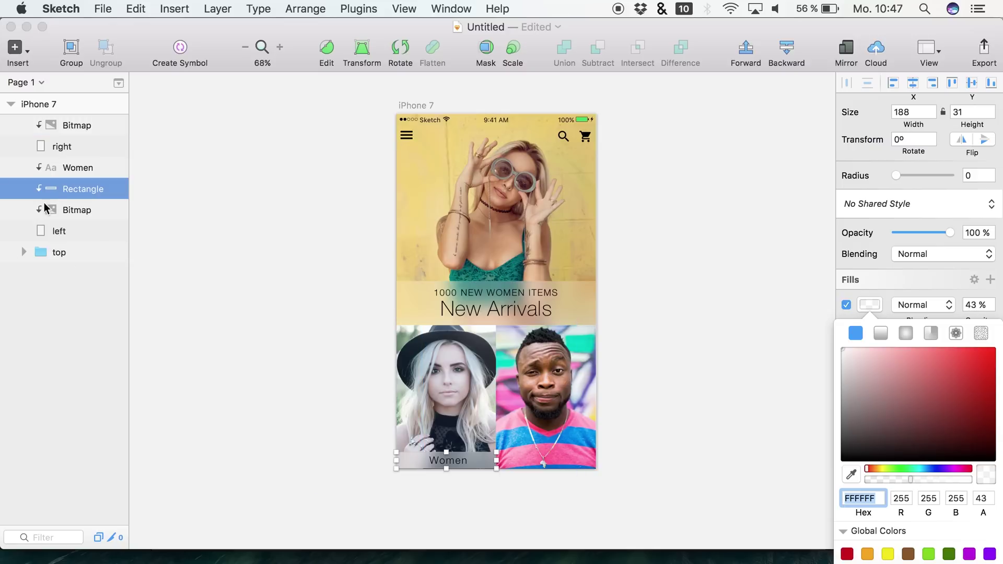
left_click(71, 172)
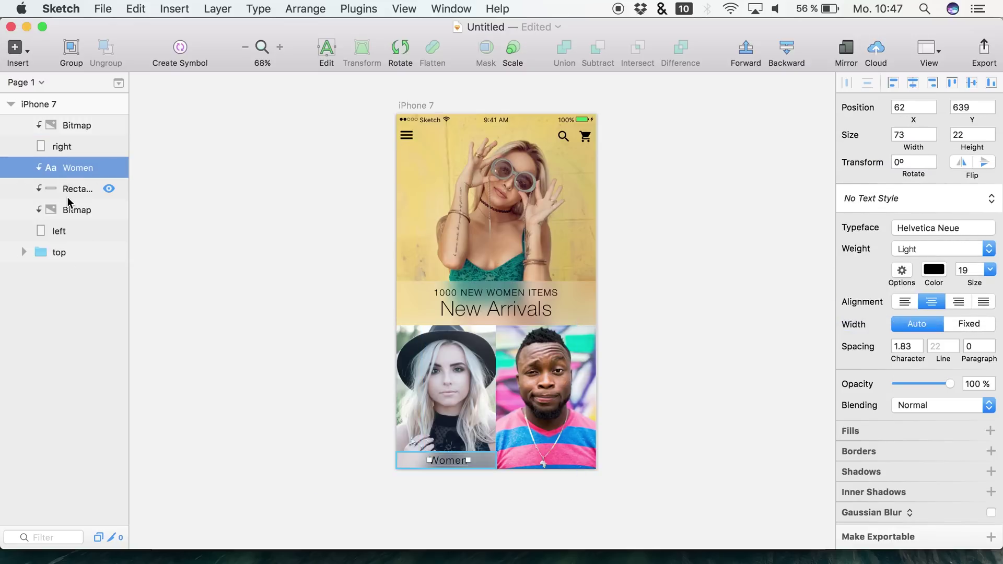
left_click(67, 190, "shift")
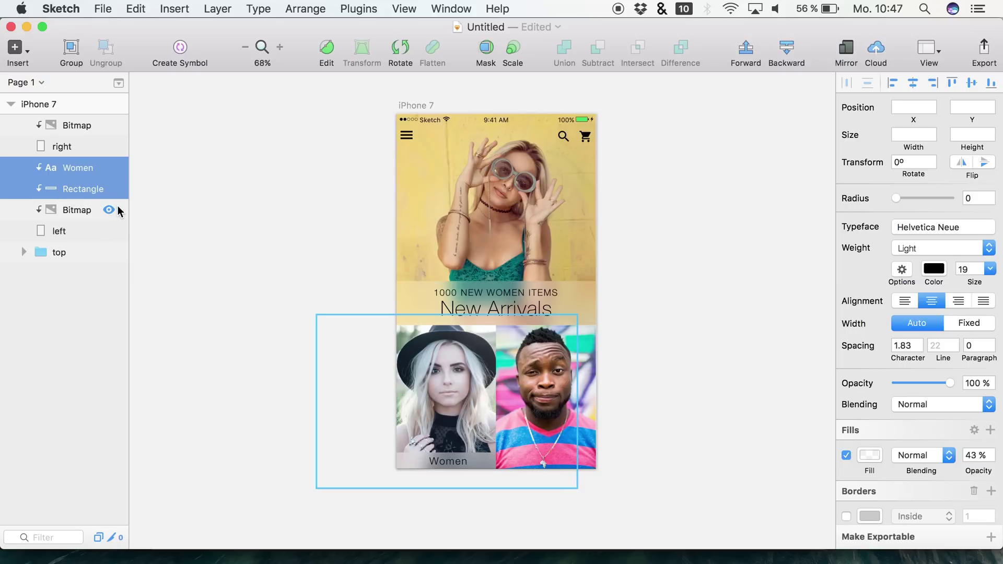
Duplicate the Women label and band onto the men's photo and retype the caption as 'Men'
key("Up")
key("Up")
key("super+d")
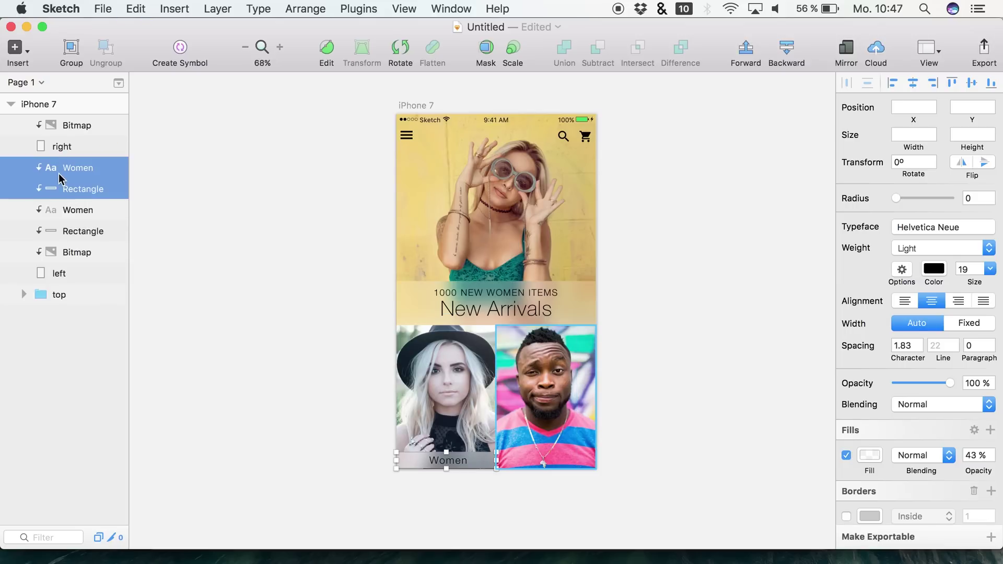
left_click_drag(59, 178, 53, 118)
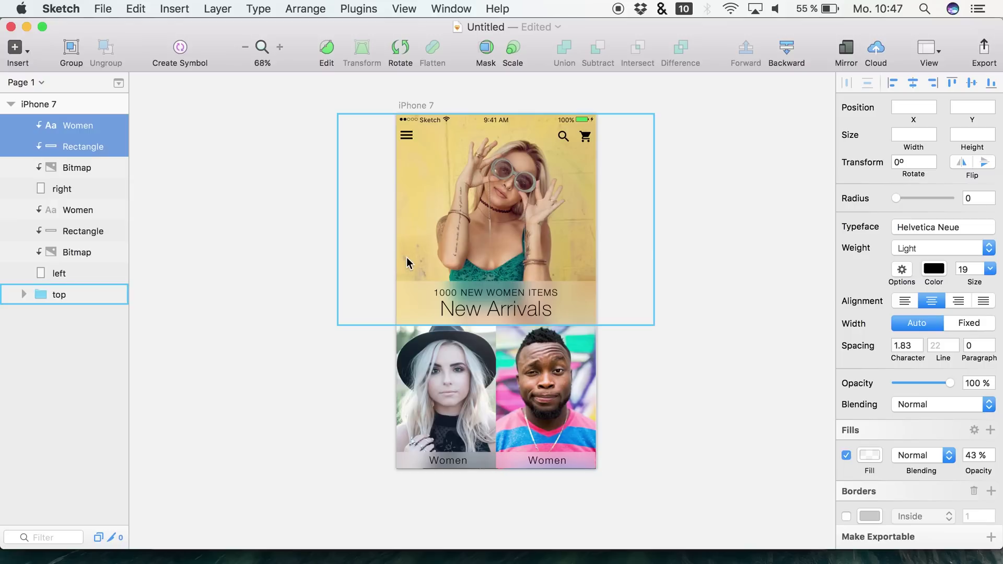
left_click(409, 500)
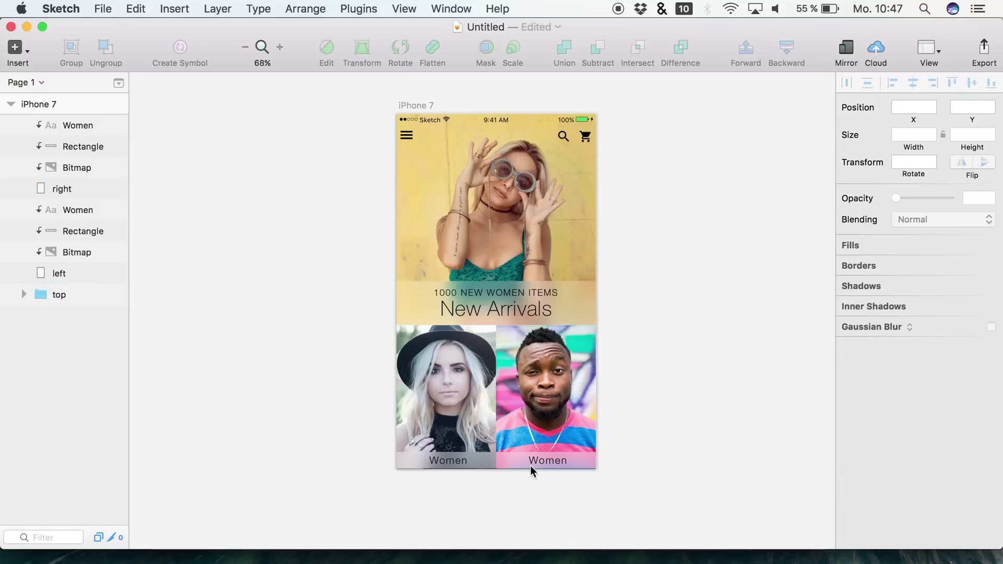
left_click(536, 463)
double_click(537, 462)
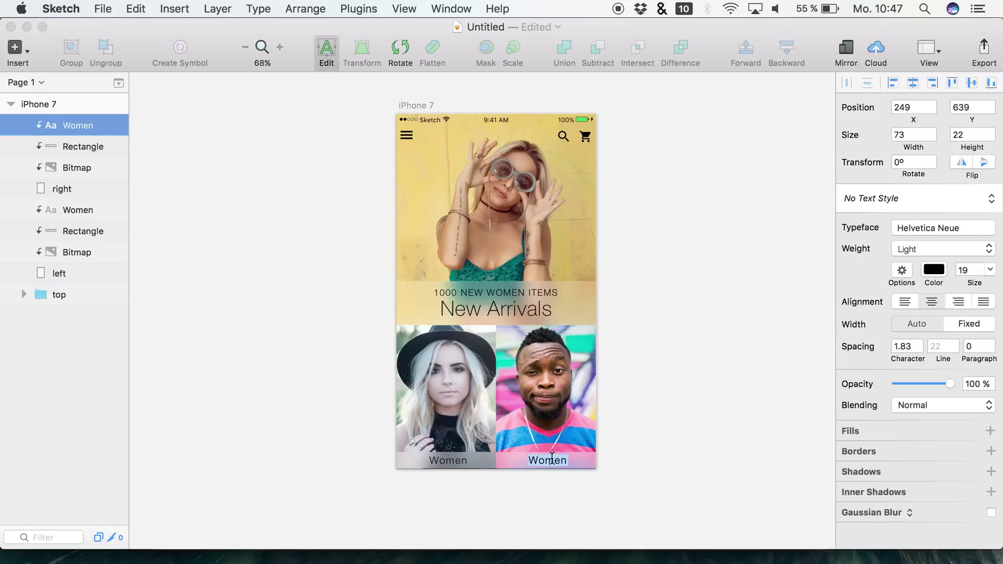
type("Men")
key("Escape")
left_click(599, 504)
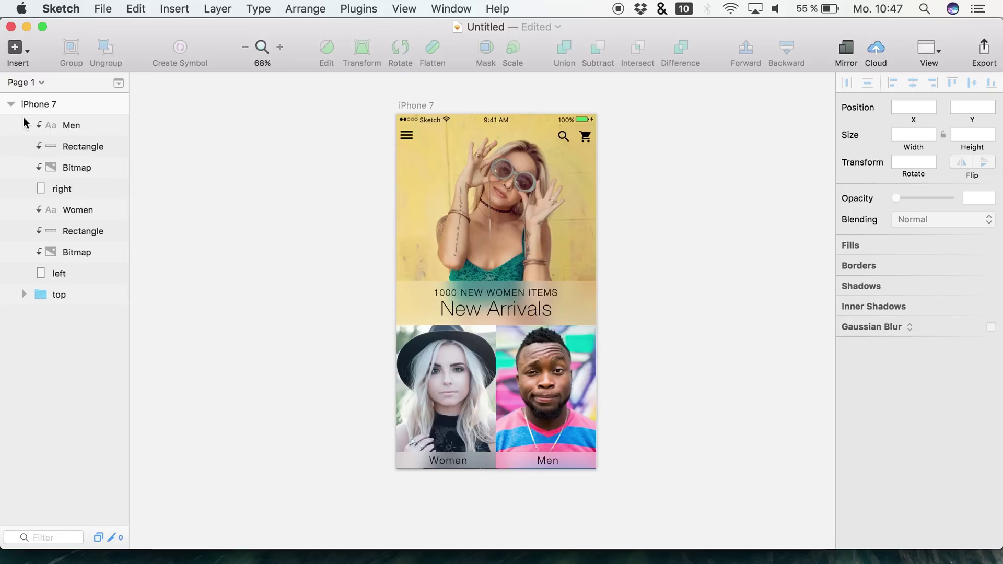
Group all lower photo-box layers, from left through Men, as 'bottom'
left_click(56, 273)
left_click(51, 126, "shift")
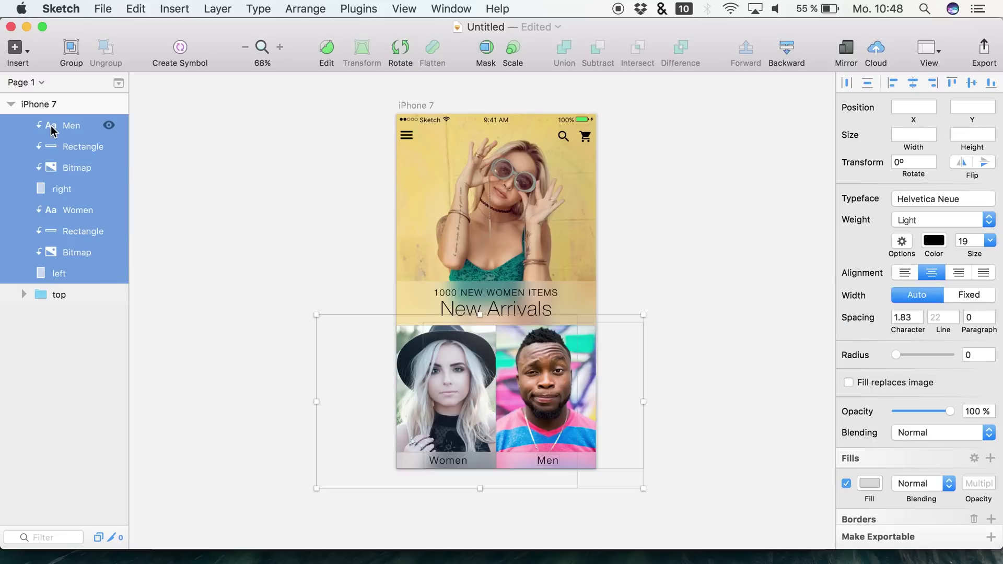
key("super+g")
double_click(72, 126)
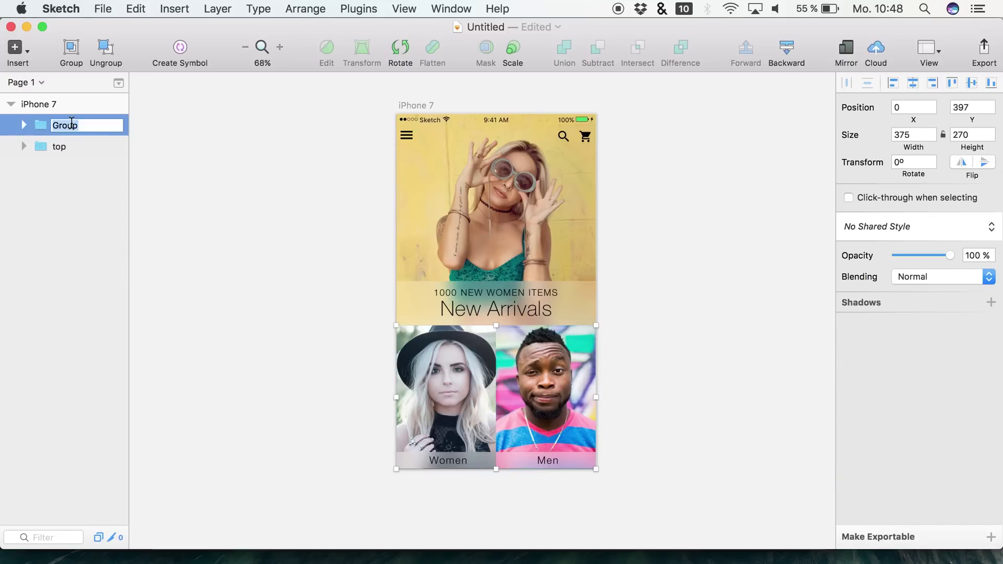
type("bottom")
key("Return")
Rename the iPhone 7 artboard to 'shop'
left_click(30, 104)
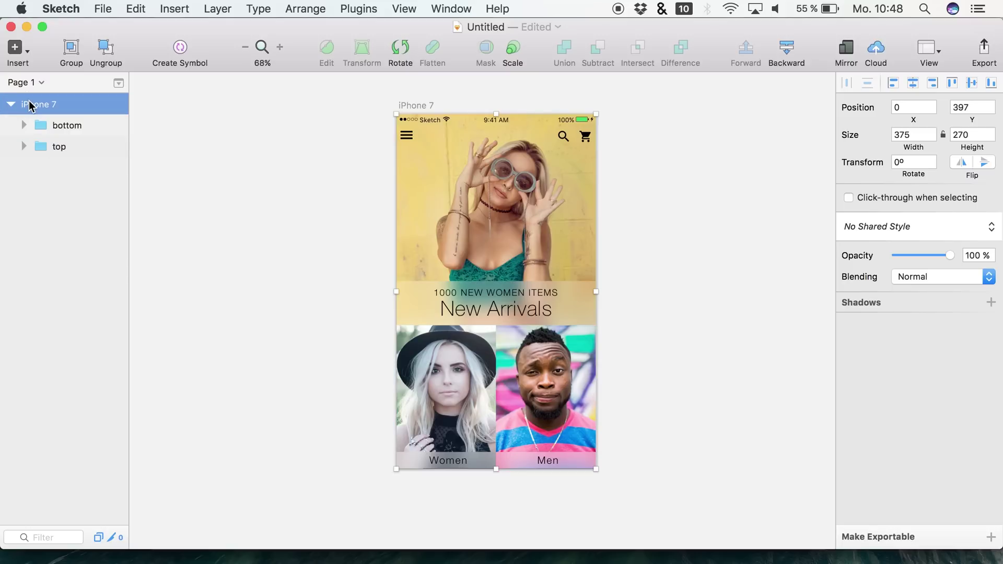
double_click(29, 104)
type("shop")
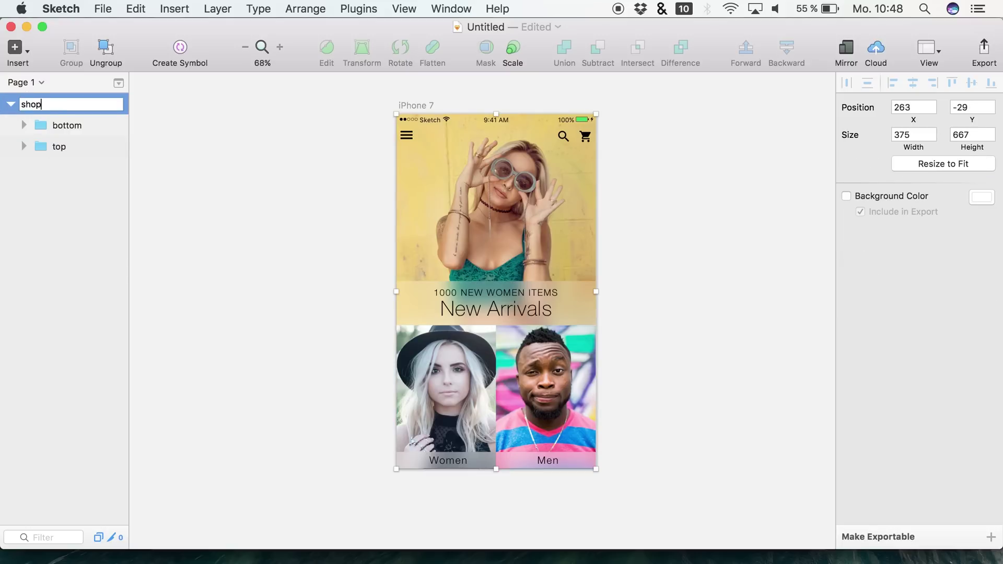
key("Return")
left_click(230, 140)
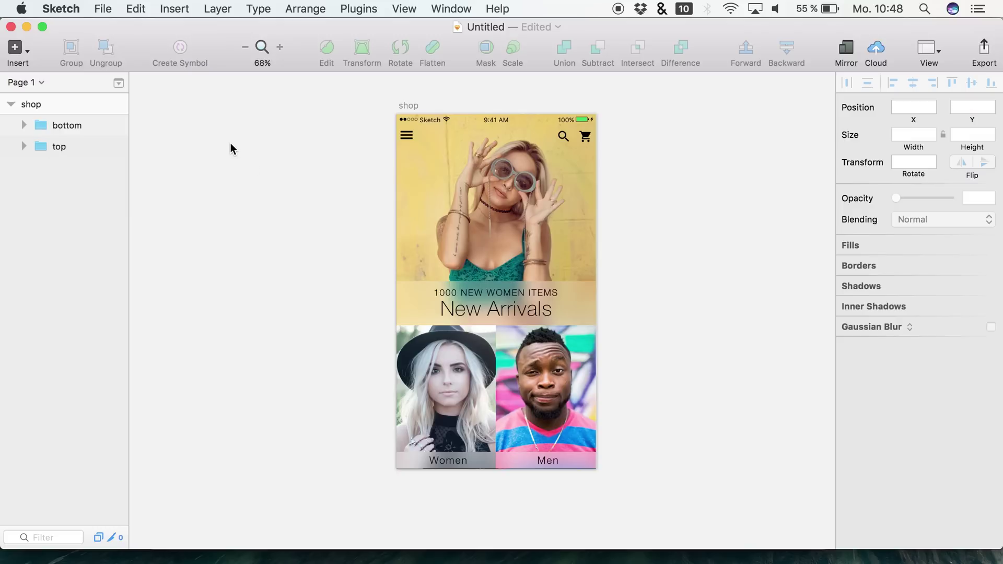